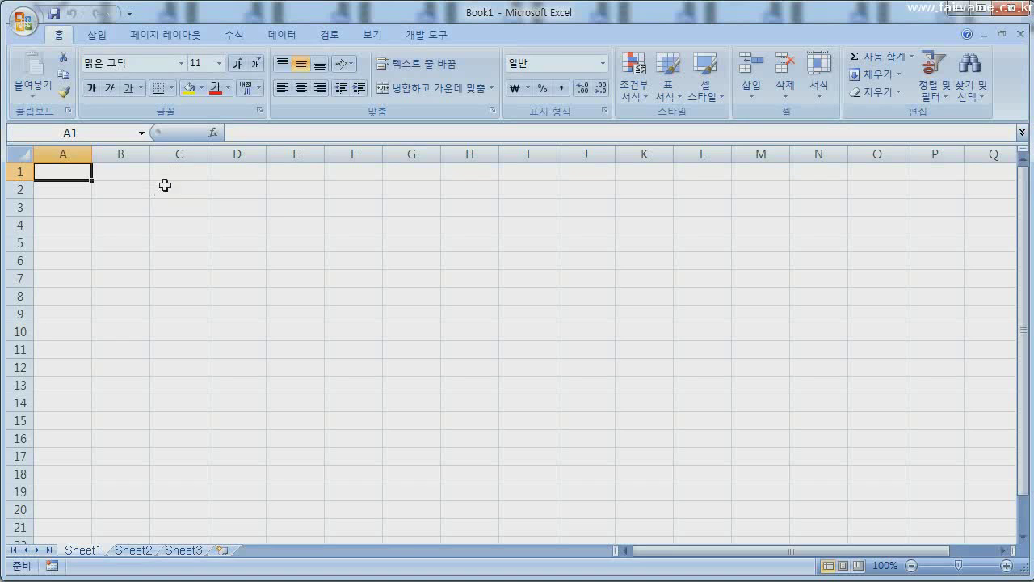
- Switch the ribbon to Page Layout to see the workbook theme options for Book1
click(166, 35)
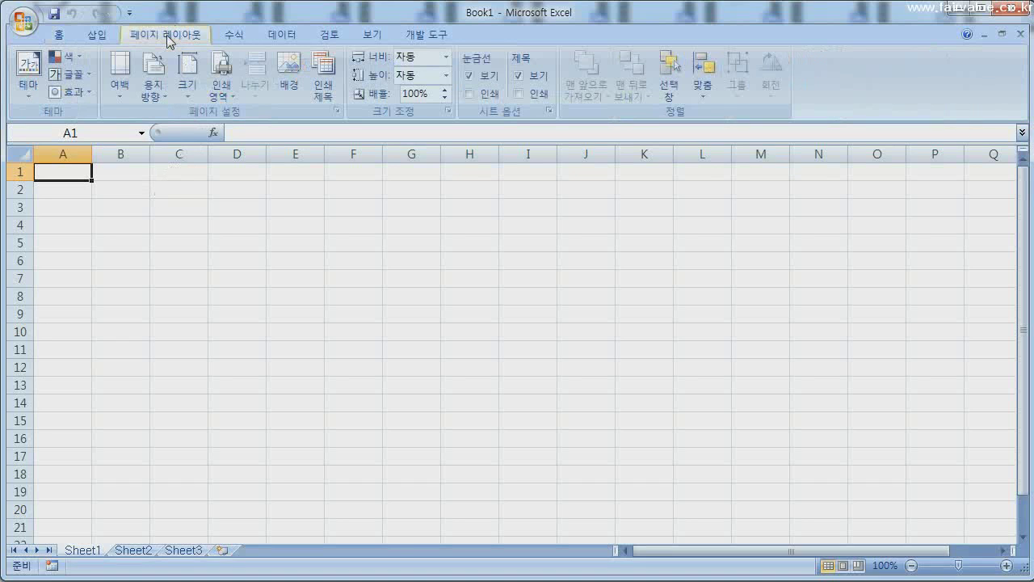
click(32, 83)
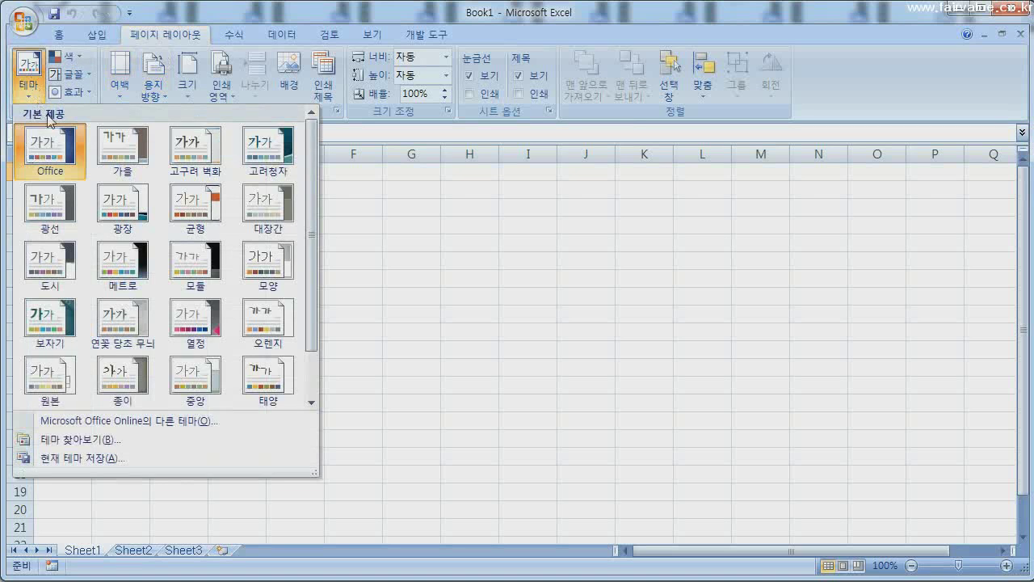
scroll(275, 234, down, 1)
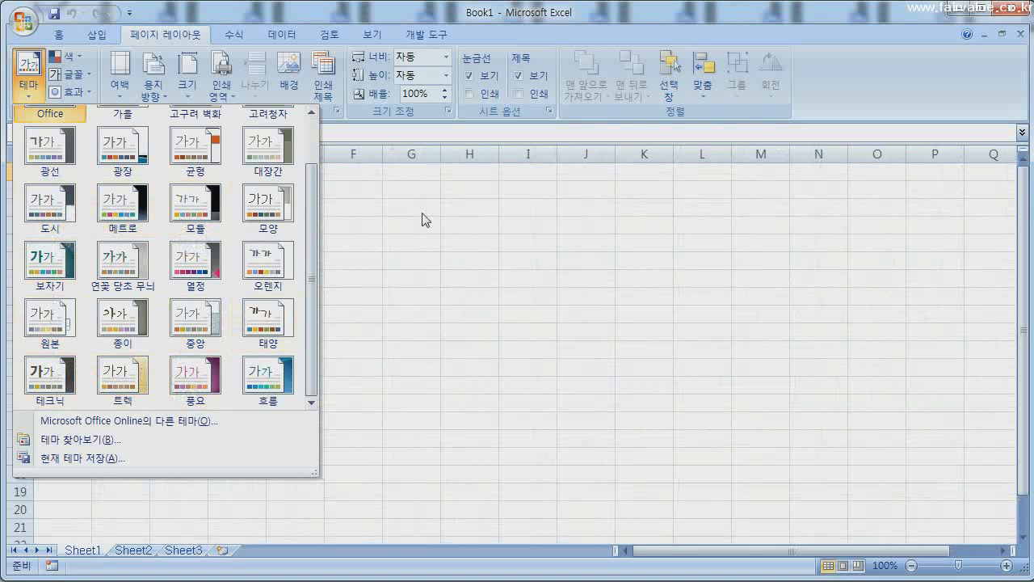
click(215, 143)
click(67, 56)
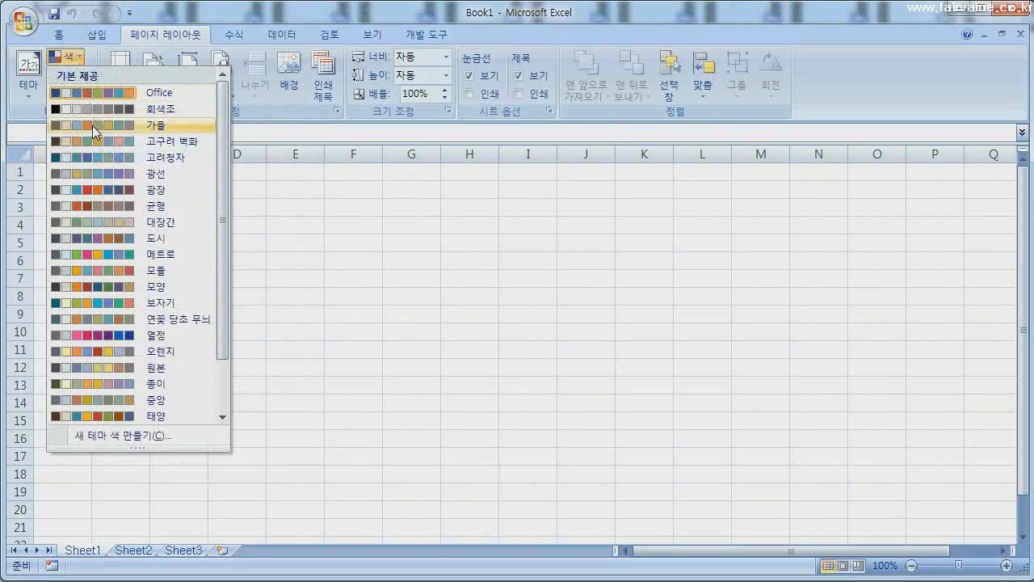
click(92, 125)
click(68, 73)
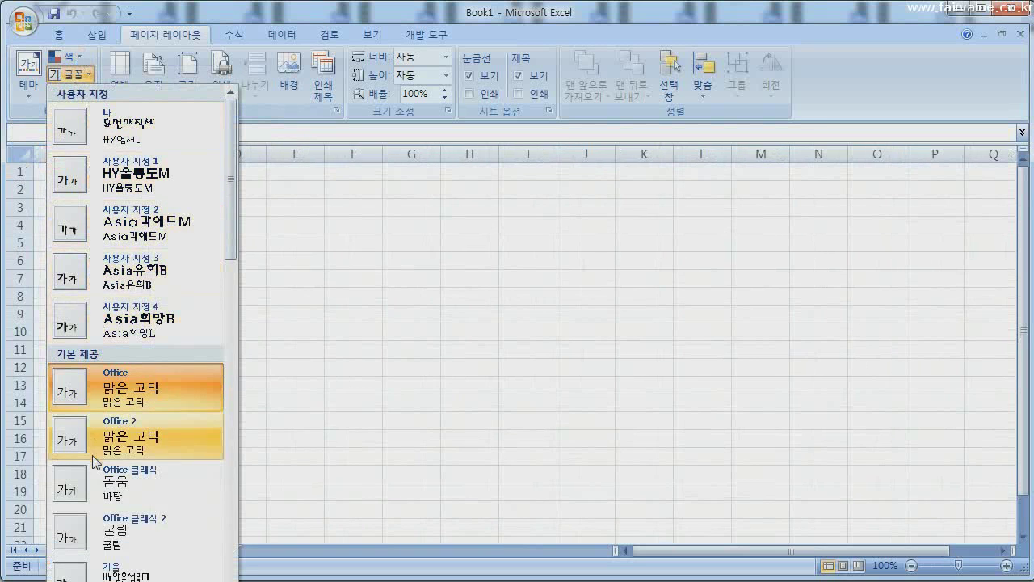
click(104, 323)
click(70, 91)
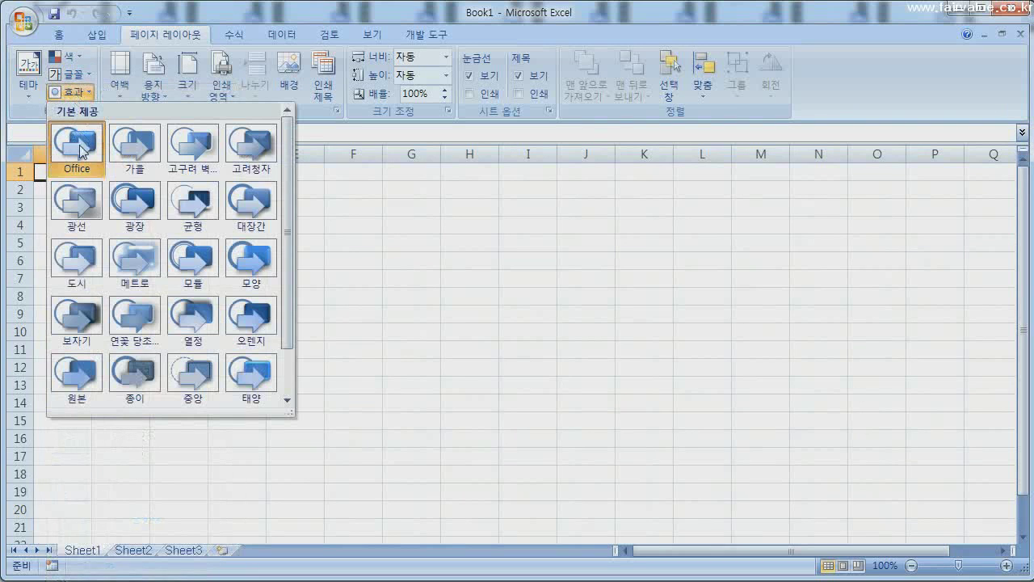
click(129, 206)
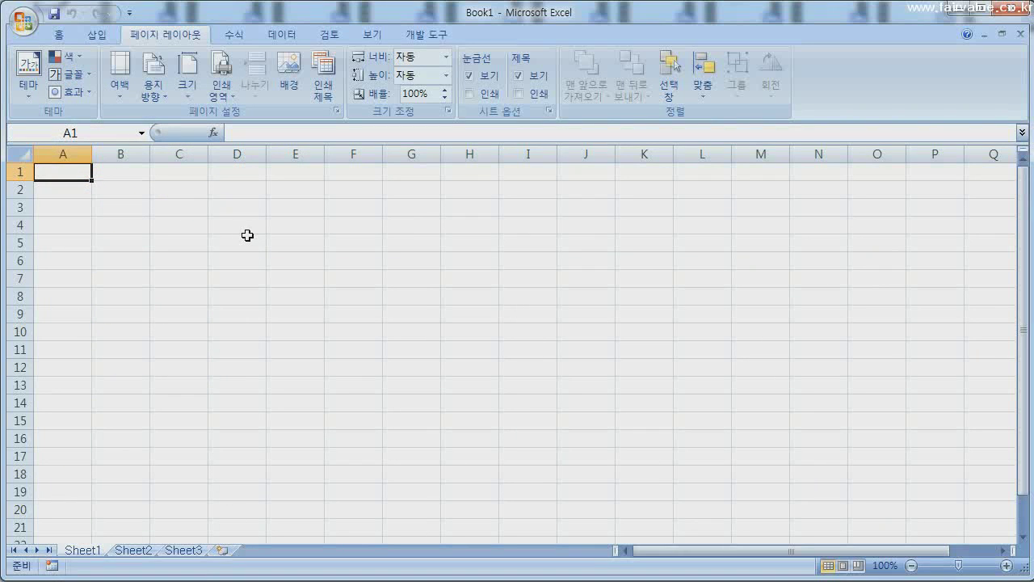
- Return to the Home tab and try the 강조색3 cell style on A1, leaving it unstyled
click(59, 34)
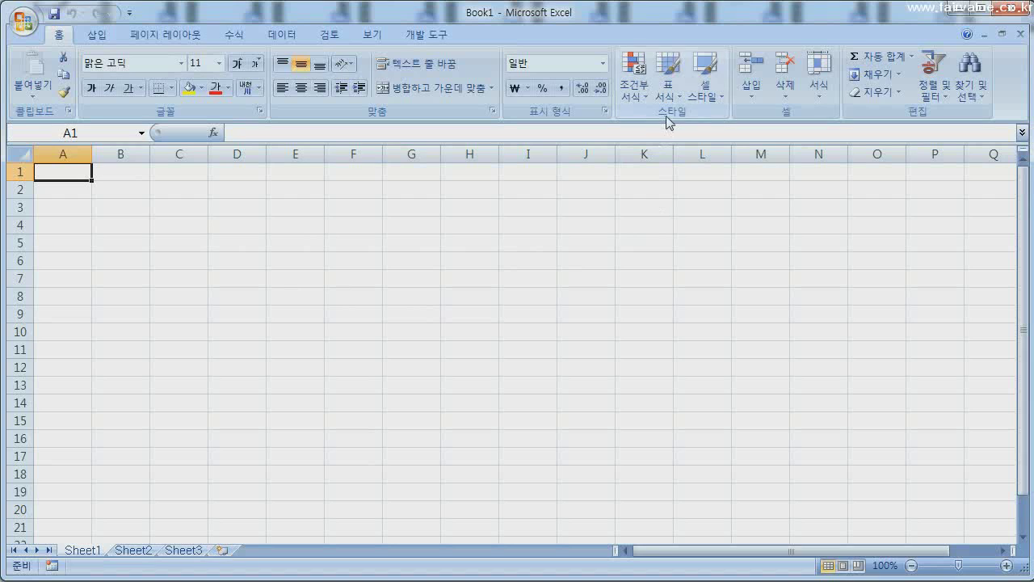
click(707, 84)
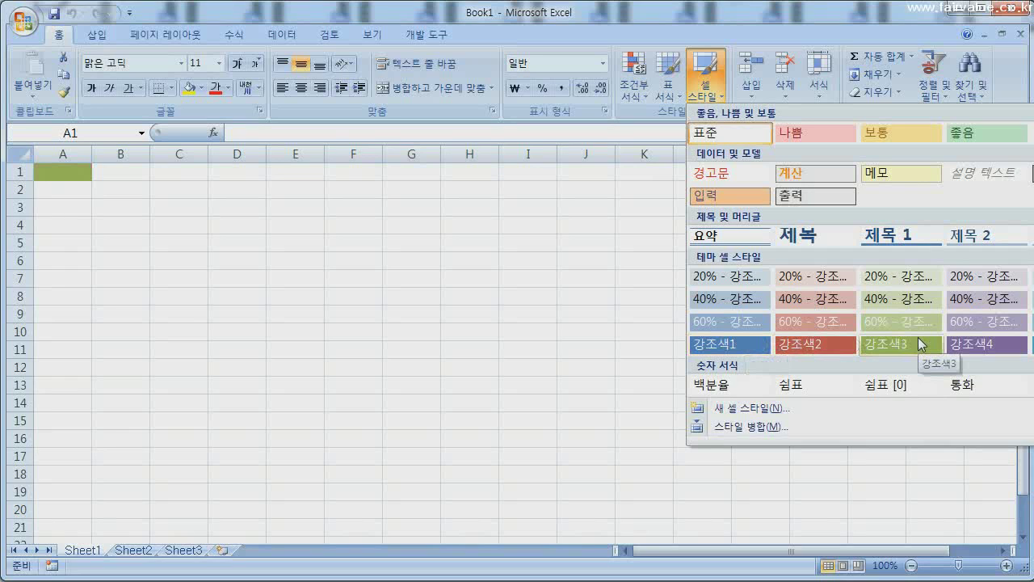
click(921, 349)
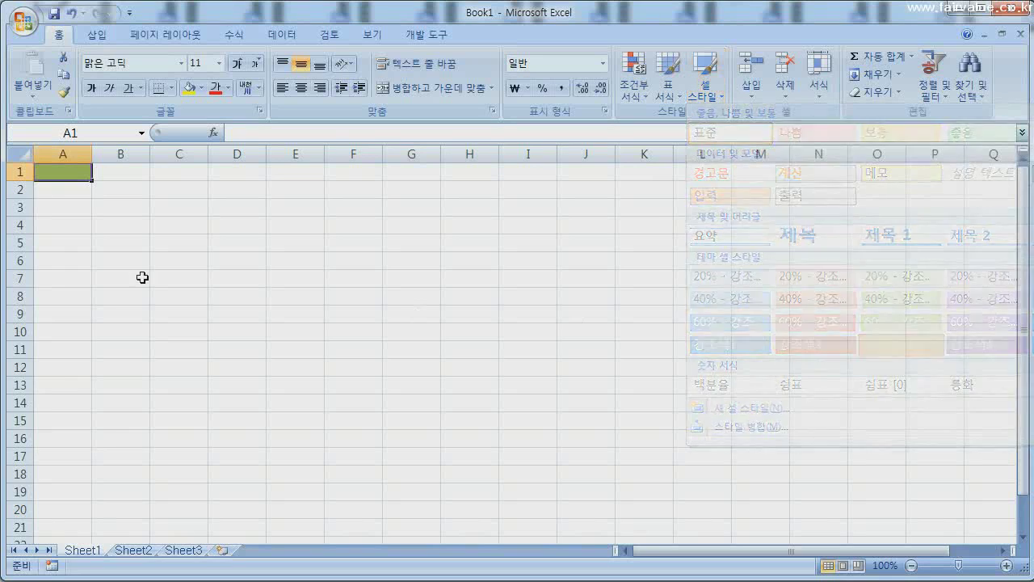
click(116, 229)
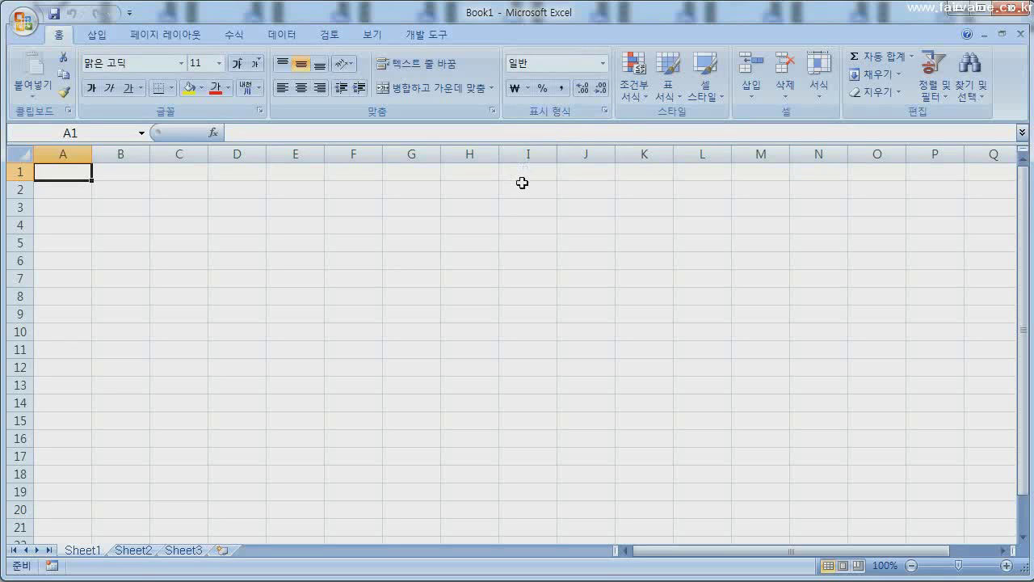
click(605, 112)
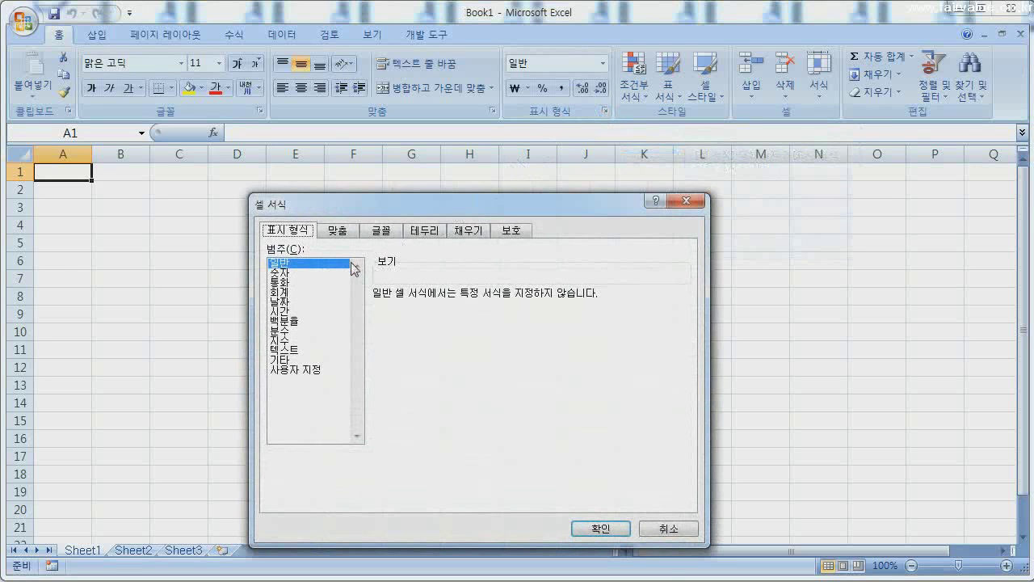
click(283, 292)
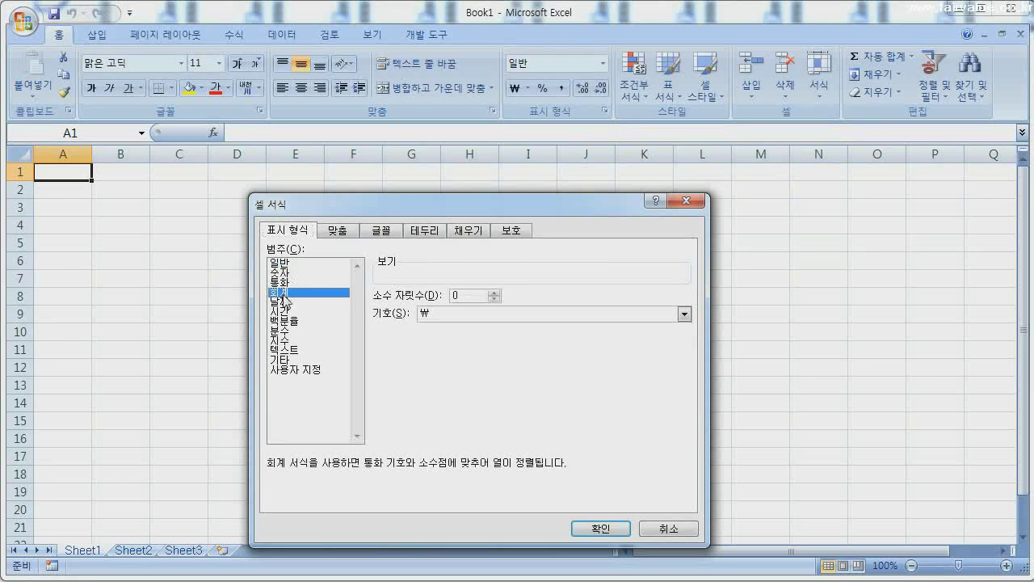
click(289, 321)
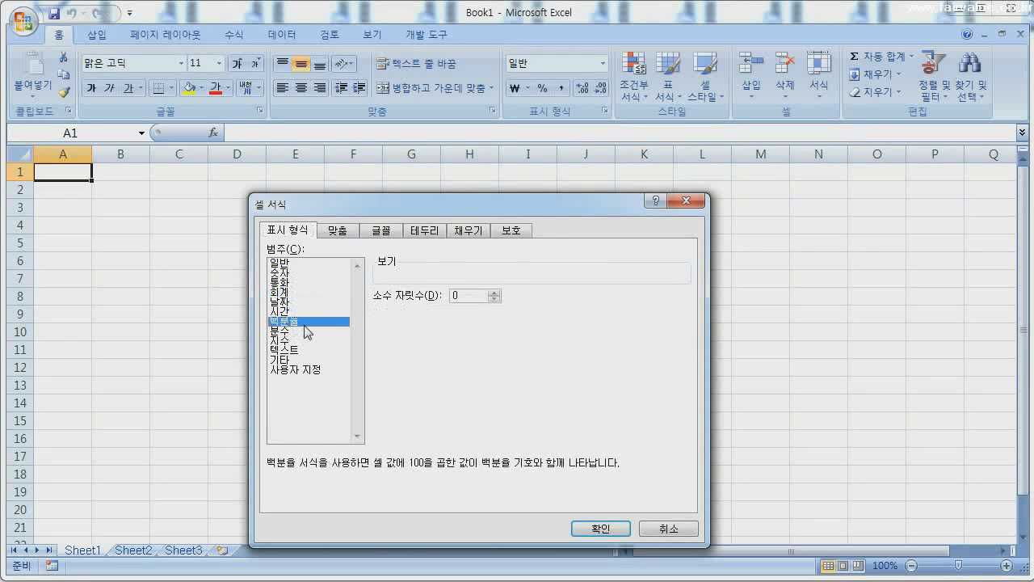
click(285, 273)
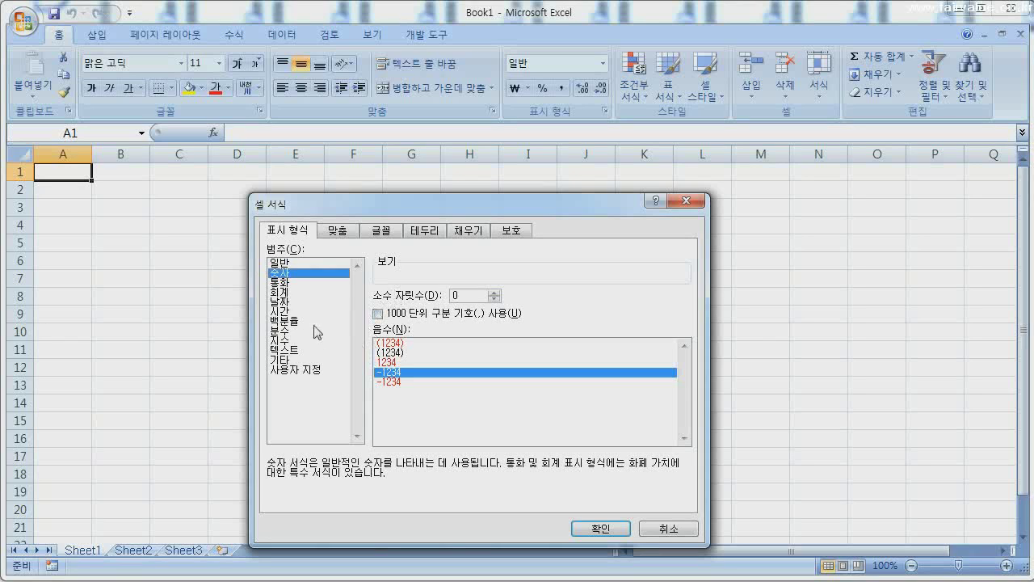
click(288, 303)
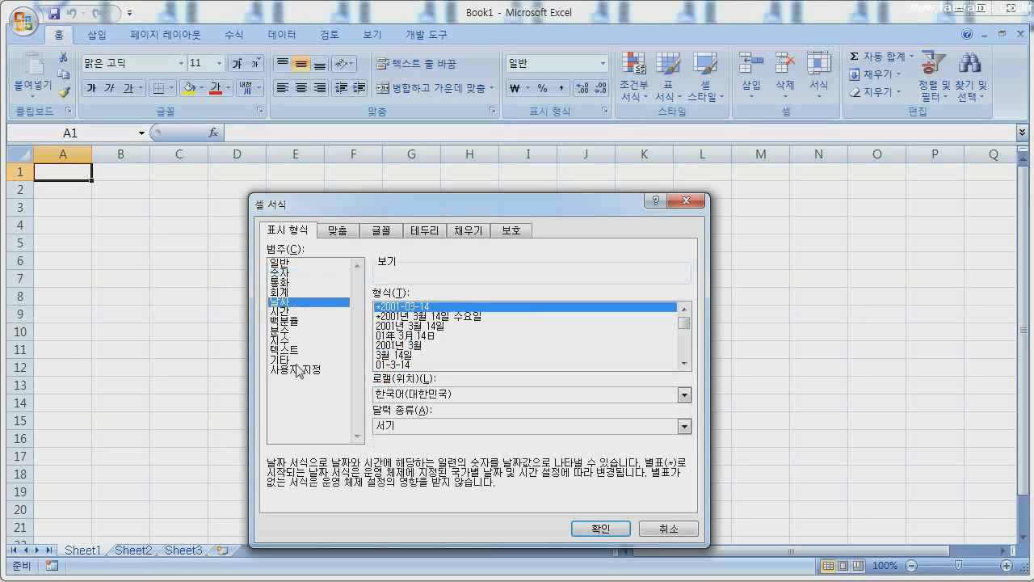
click(281, 313)
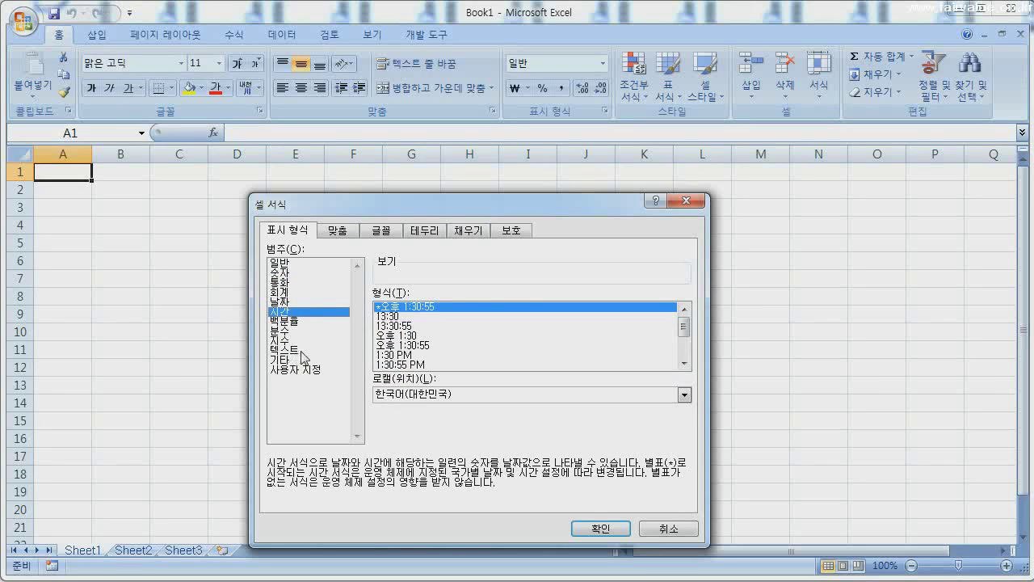
click(283, 282)
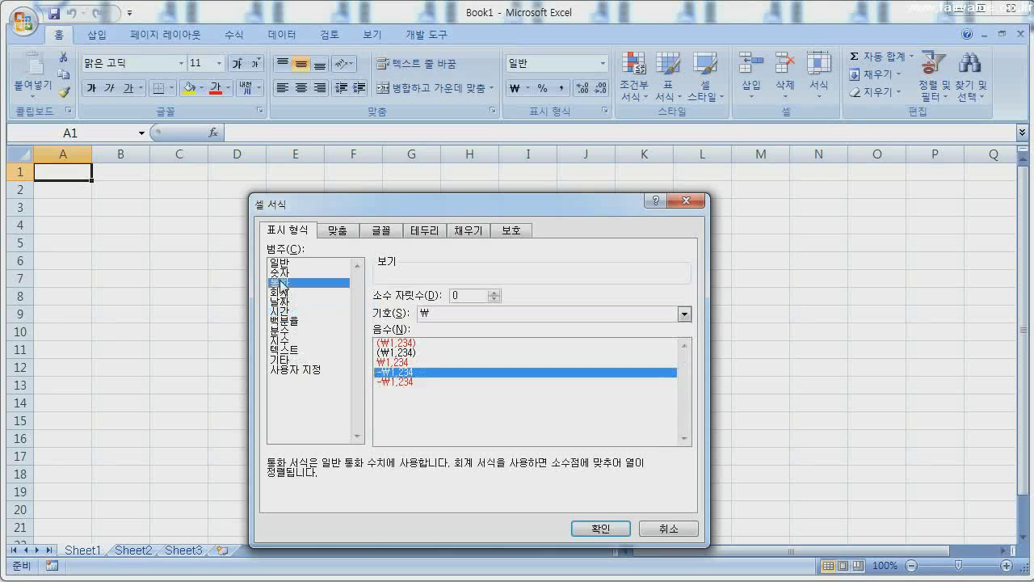
click(669, 529)
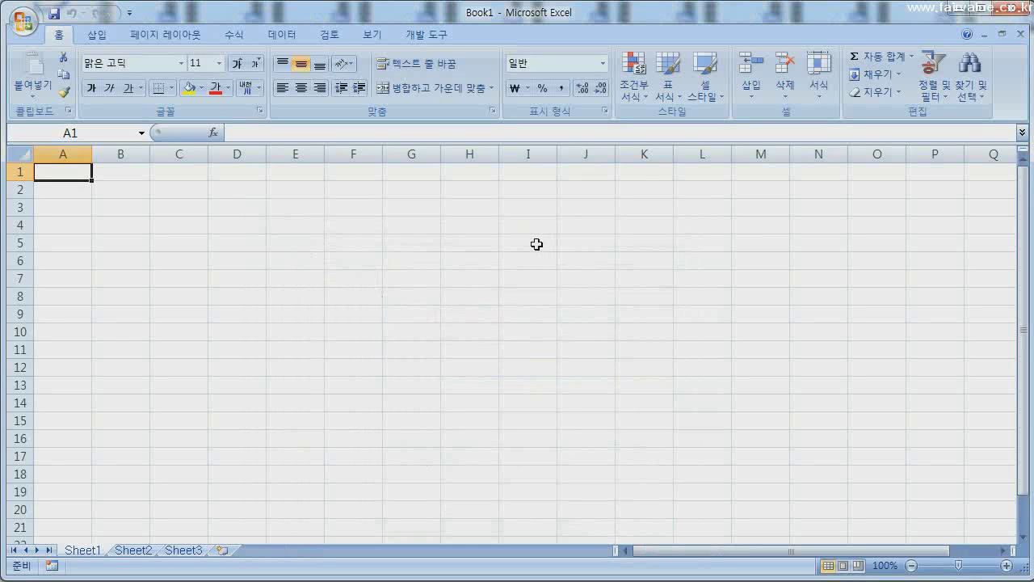
- Select G4, browse the number format and currency lists, then choose More Number Formats
click(400, 223)
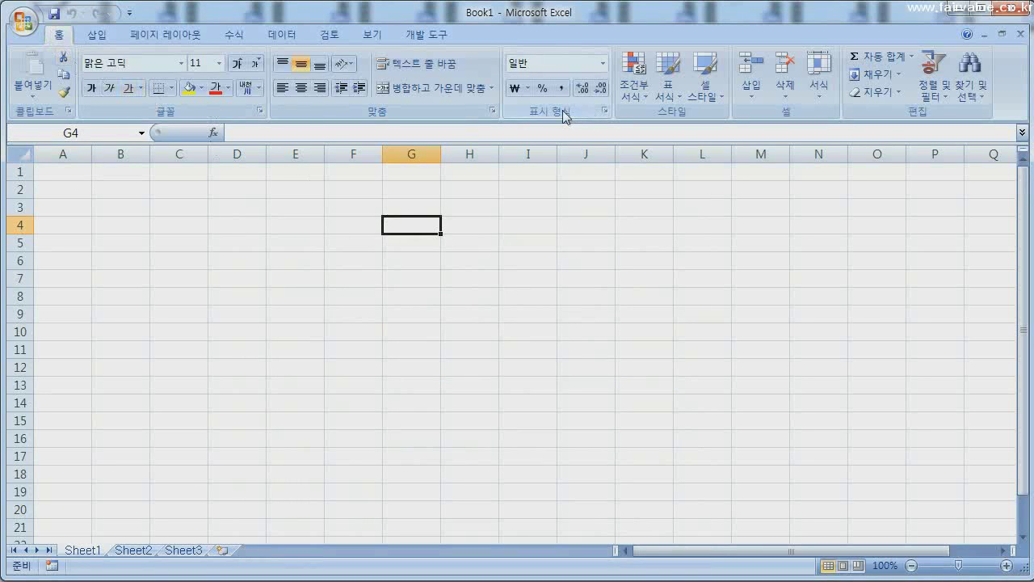
click(603, 63)
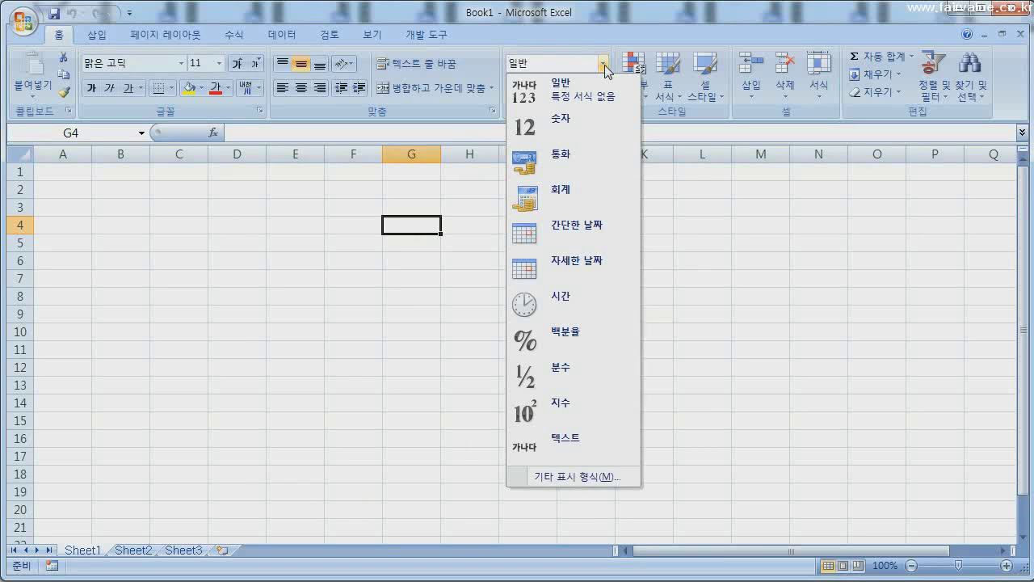
click(603, 63)
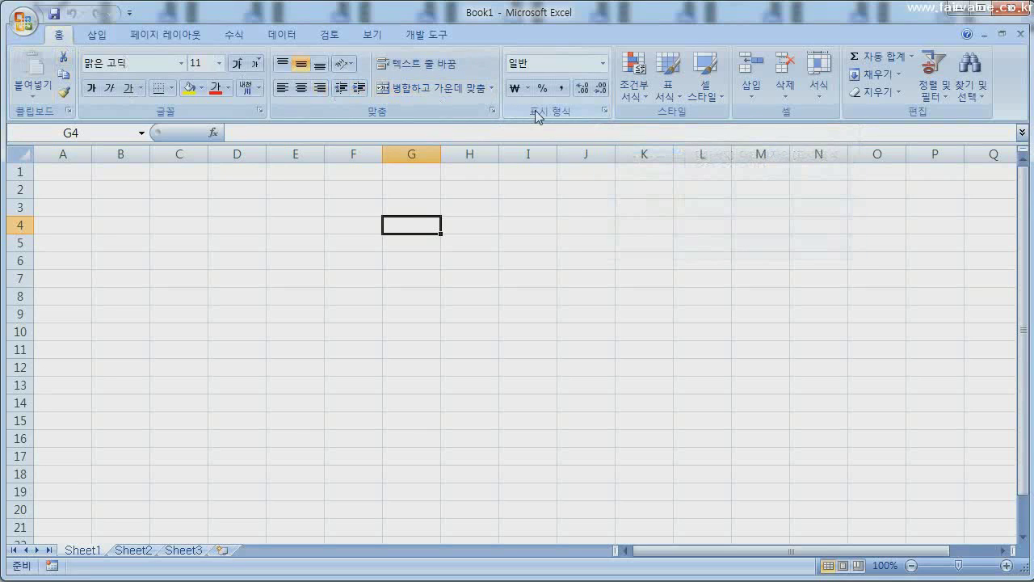
click(605, 64)
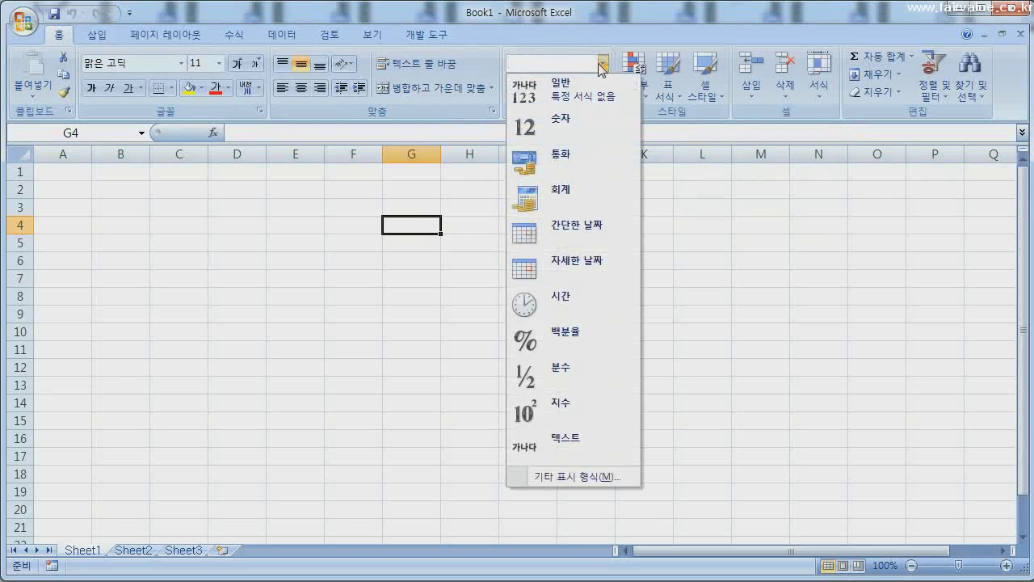
click(558, 87)
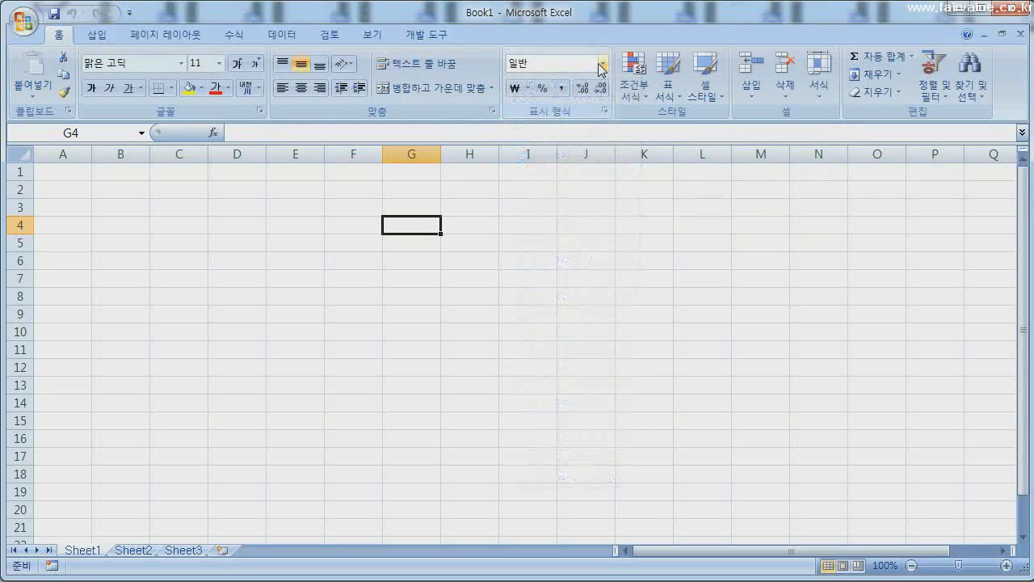
click(528, 89)
click(528, 89)
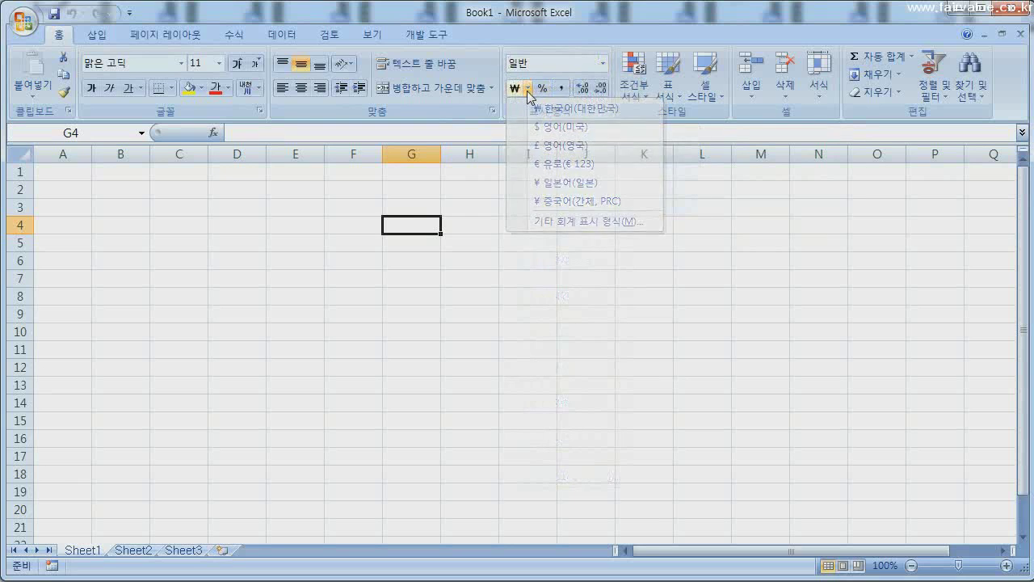
click(604, 63)
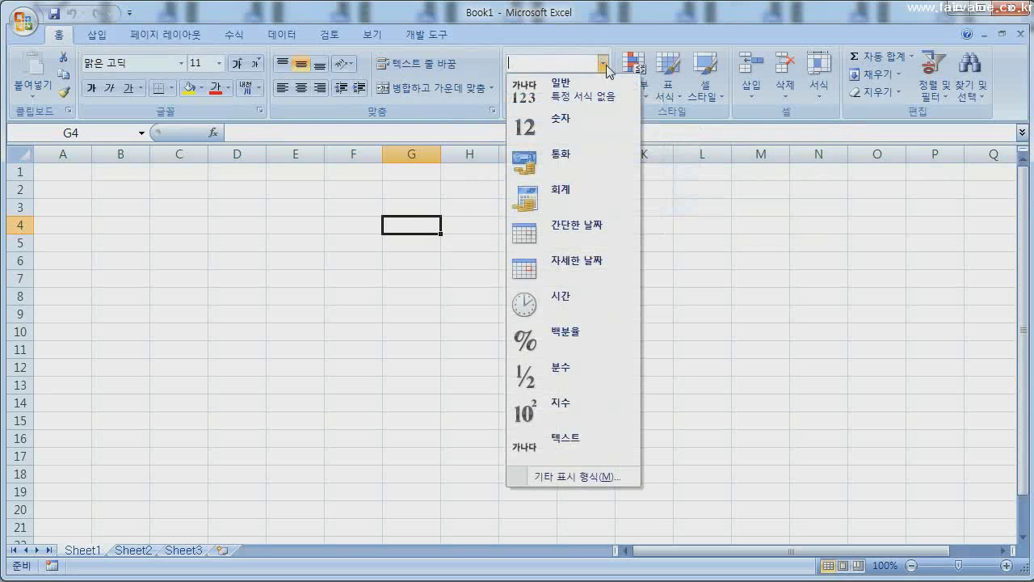
click(595, 476)
- Browse the Number, Currency, Accounting, Date, Time, Percentage and Fraction categories in Format Cells
drag(518, 206, 522, 173)
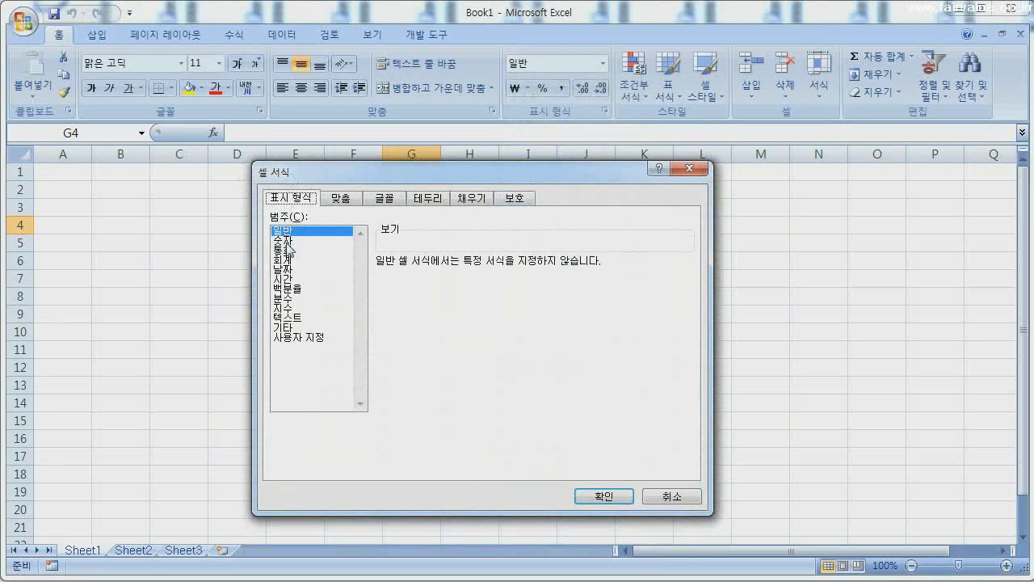
click(286, 242)
click(291, 251)
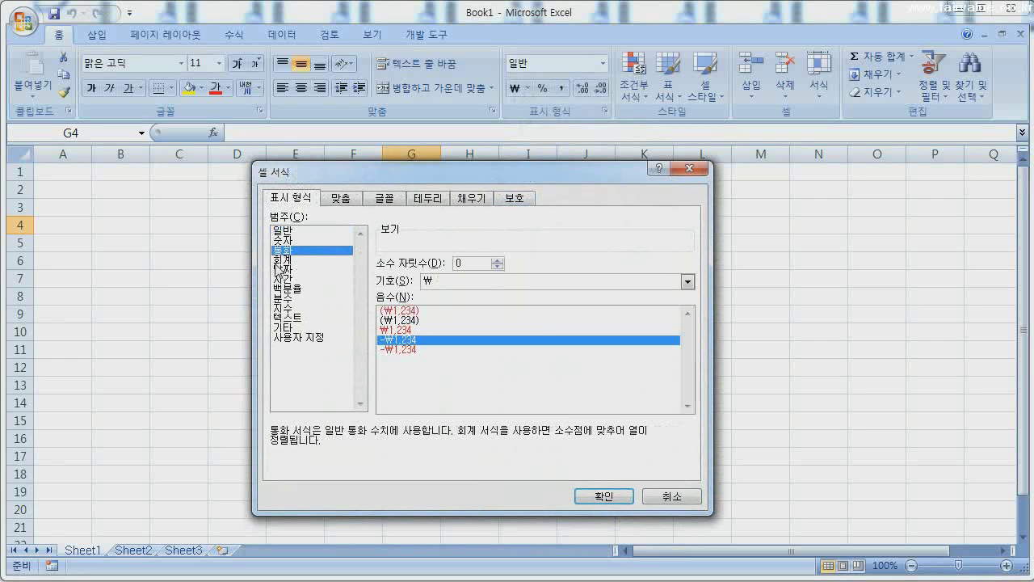
click(289, 260)
click(287, 269)
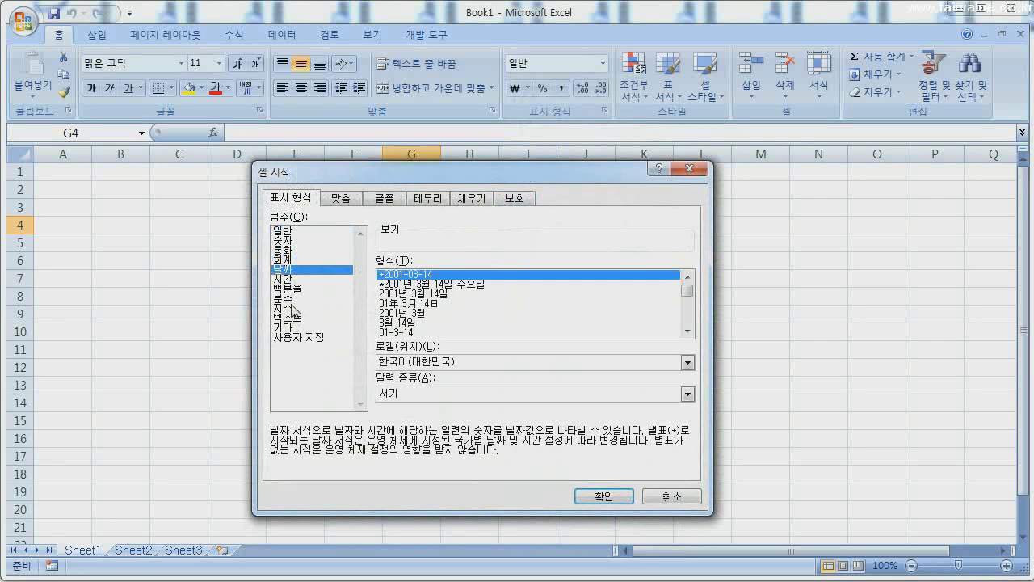
click(289, 280)
click(290, 288)
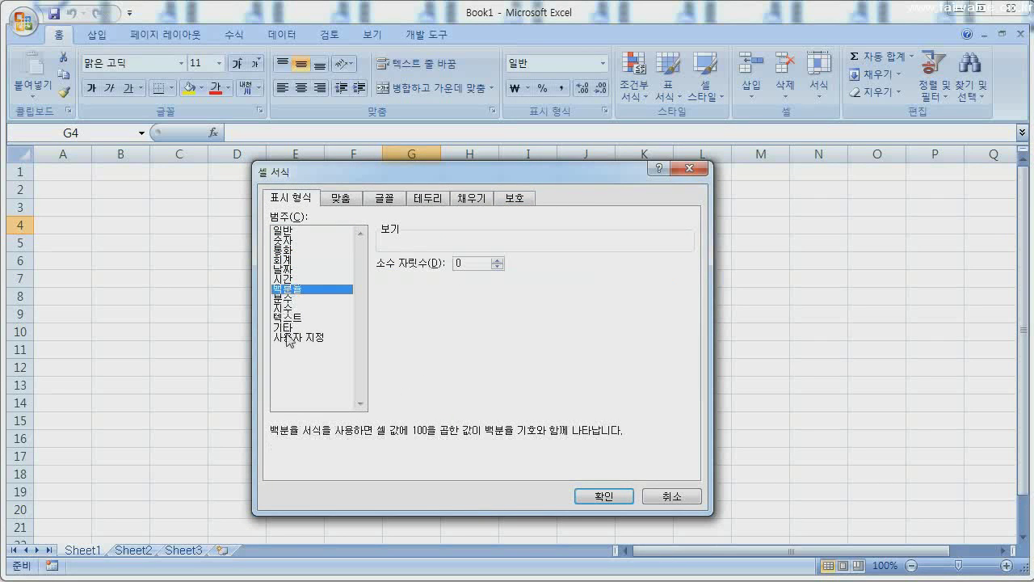
click(287, 299)
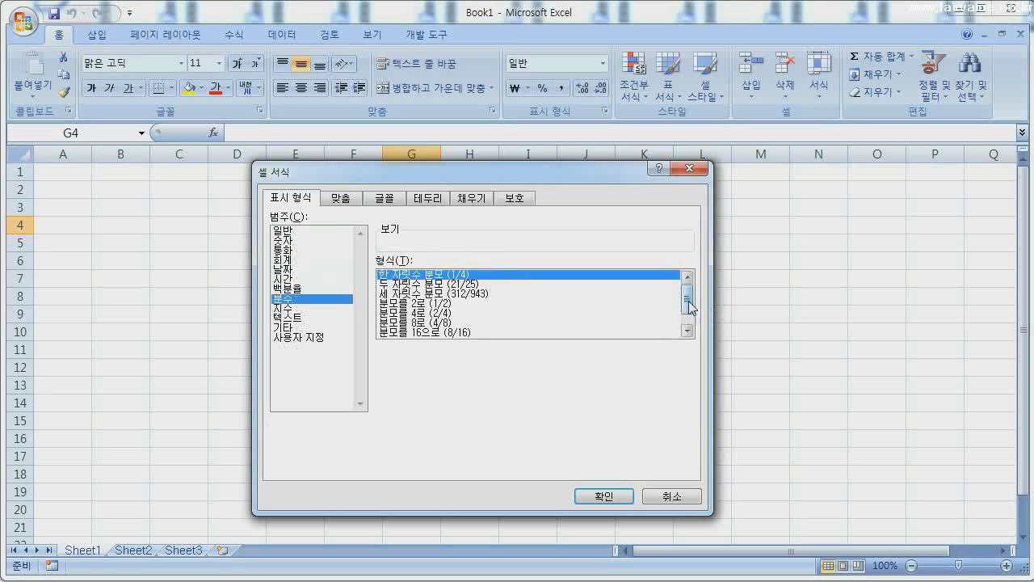
- Try the three-digit, halves and quarters fraction types, then switch to the Custom category
mouse_move(688, 302)
mouse_down()
mouse_move(689, 319)
mouse_move(688, 302)
mouse_up()
click(441, 294)
click(436, 303)
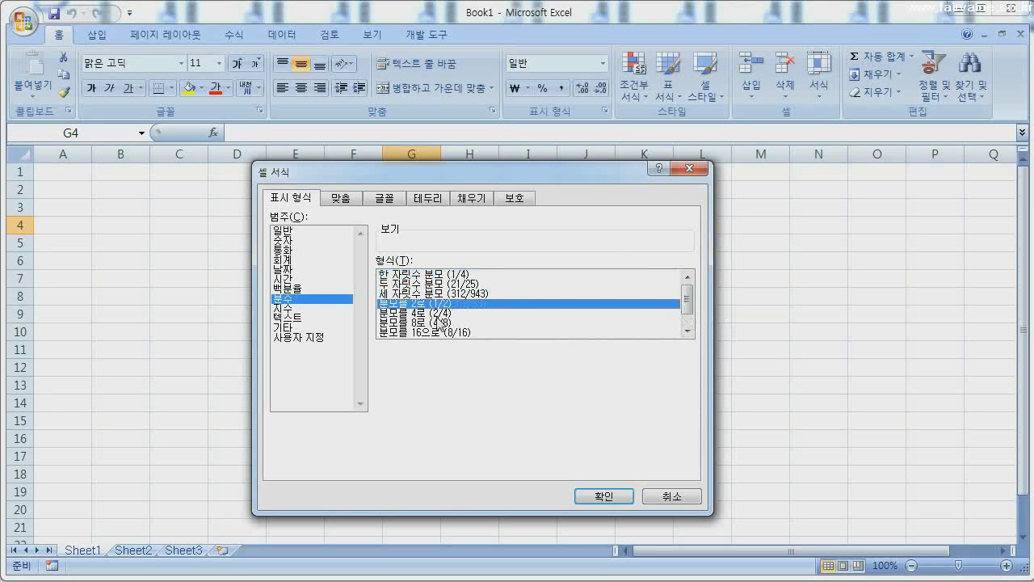
click(438, 312)
click(441, 276)
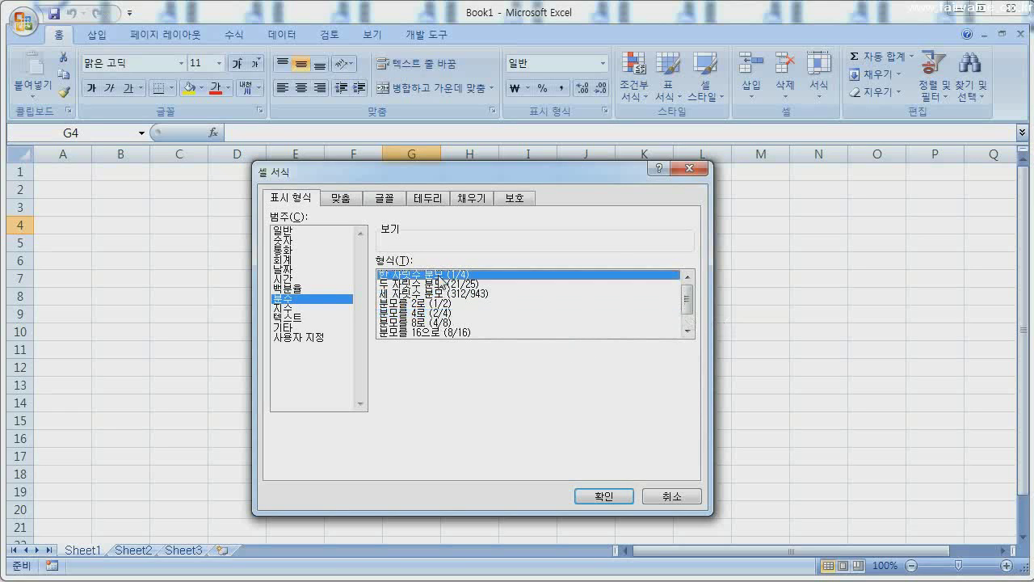
click(303, 289)
click(294, 280)
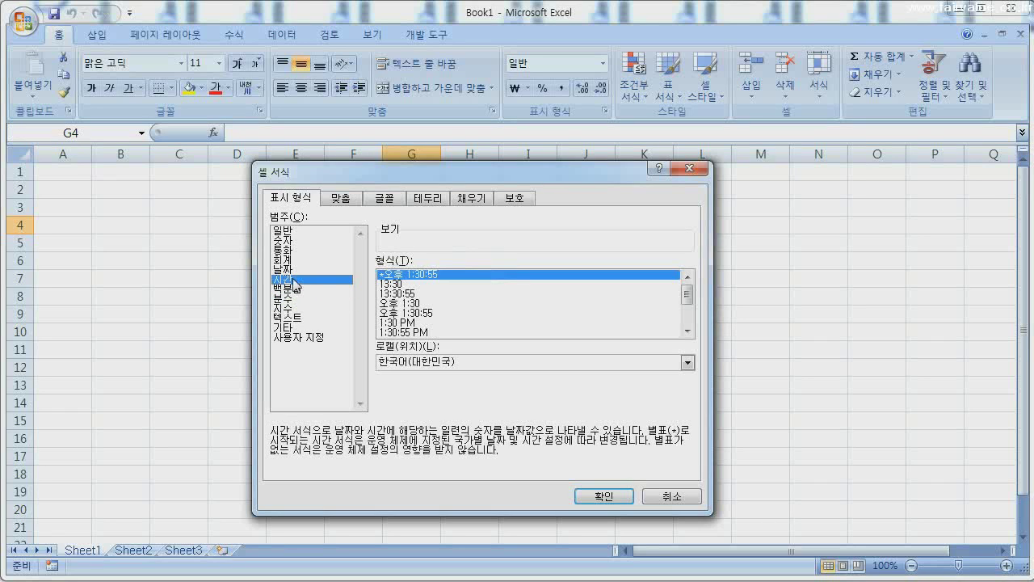
click(303, 337)
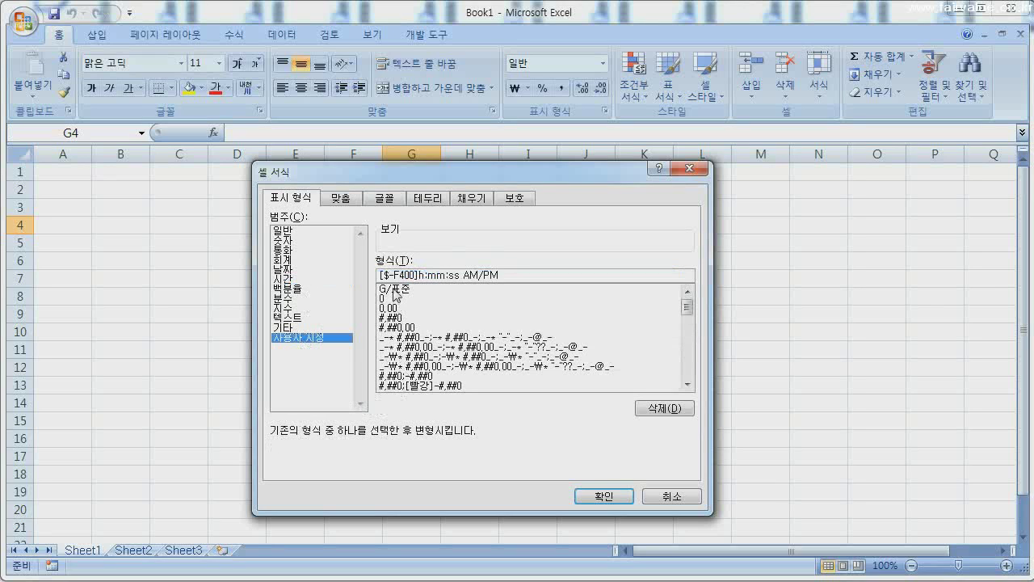
click(688, 384)
click(688, 385)
click(688, 384)
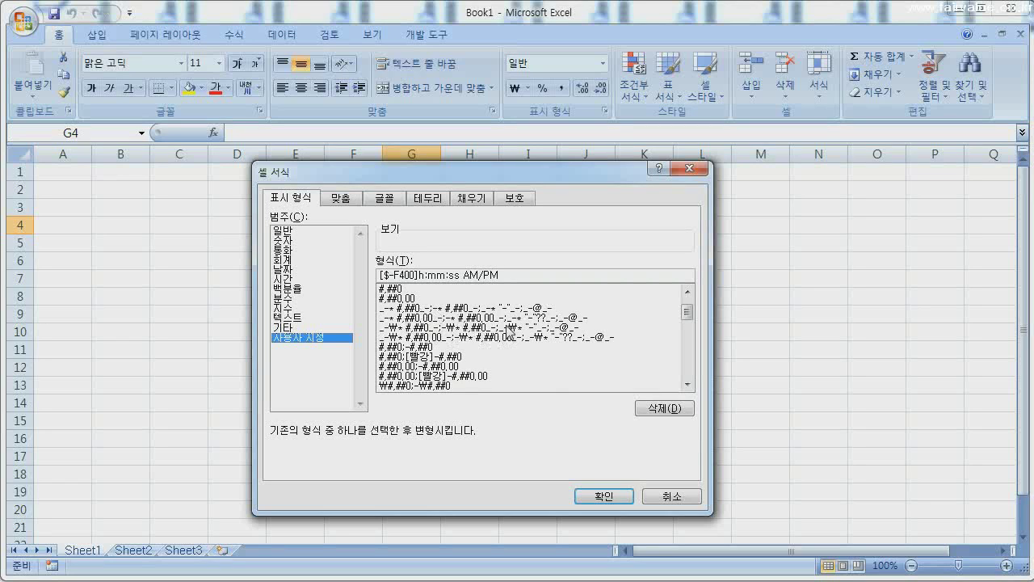
click(688, 291)
click(687, 291)
click(688, 292)
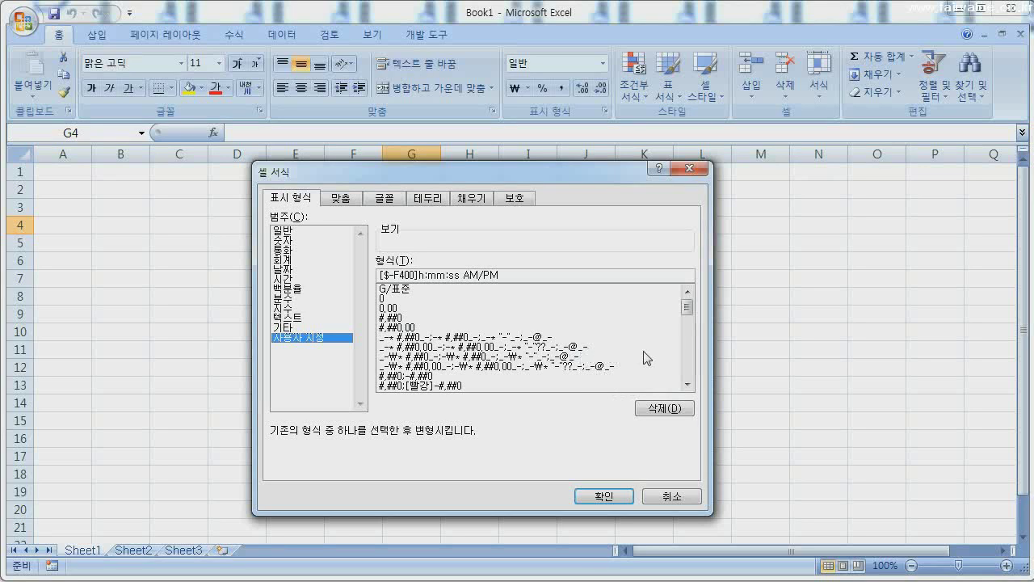
click(688, 385)
click(688, 384)
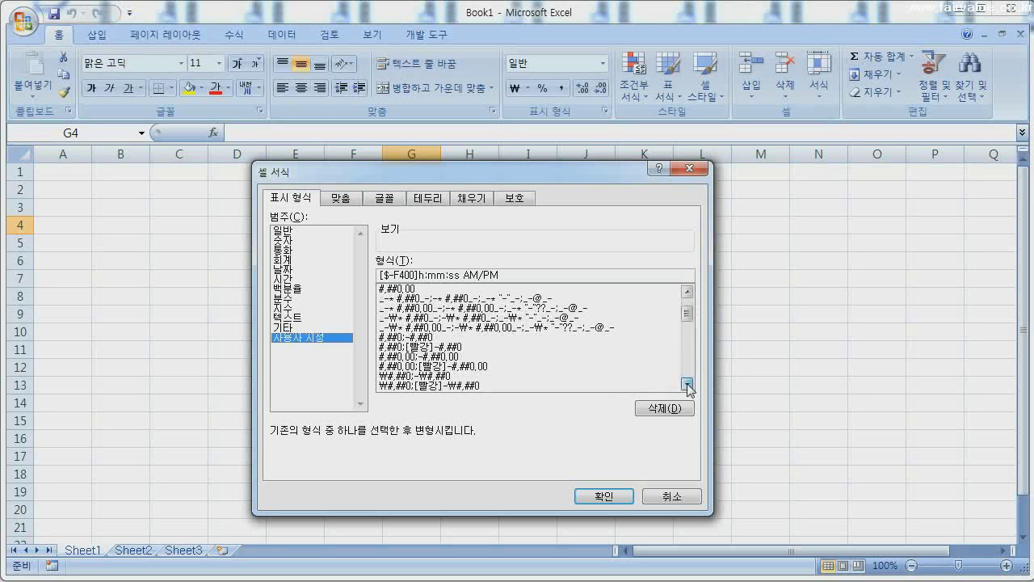
click(689, 385)
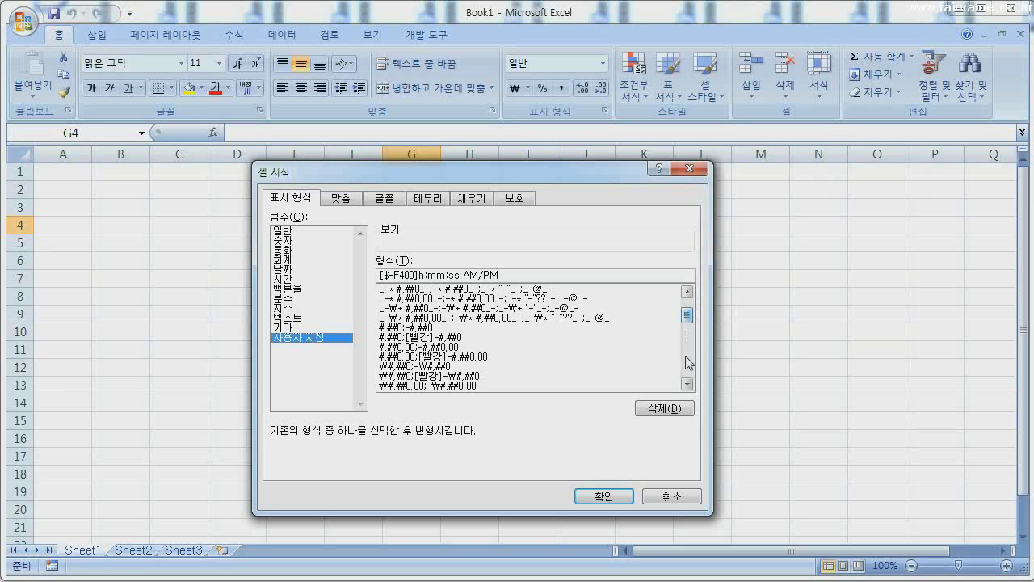
click(687, 386)
click(687, 386)
click(688, 385)
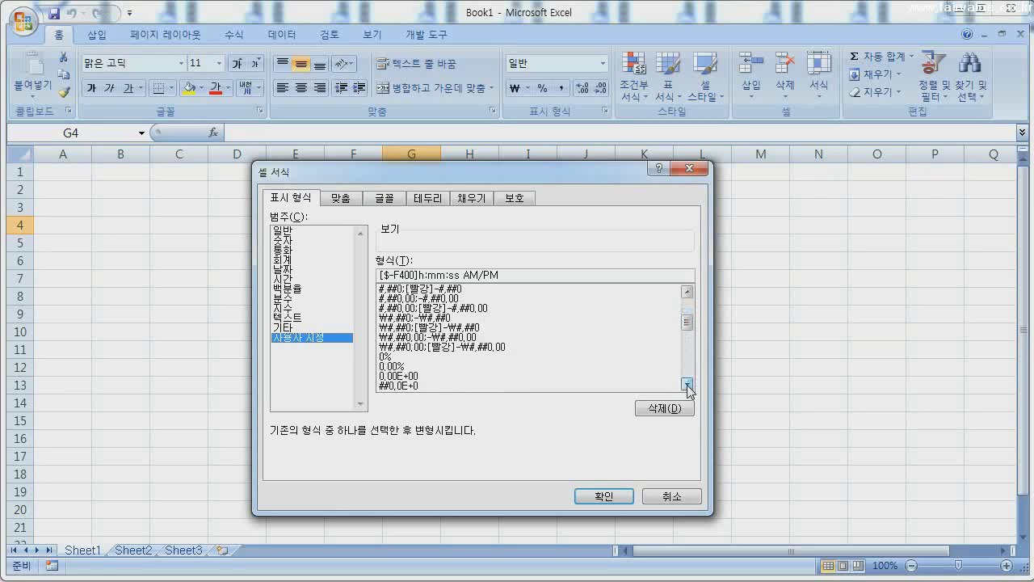
click(688, 385)
click(688, 384)
click(687, 385)
click(688, 386)
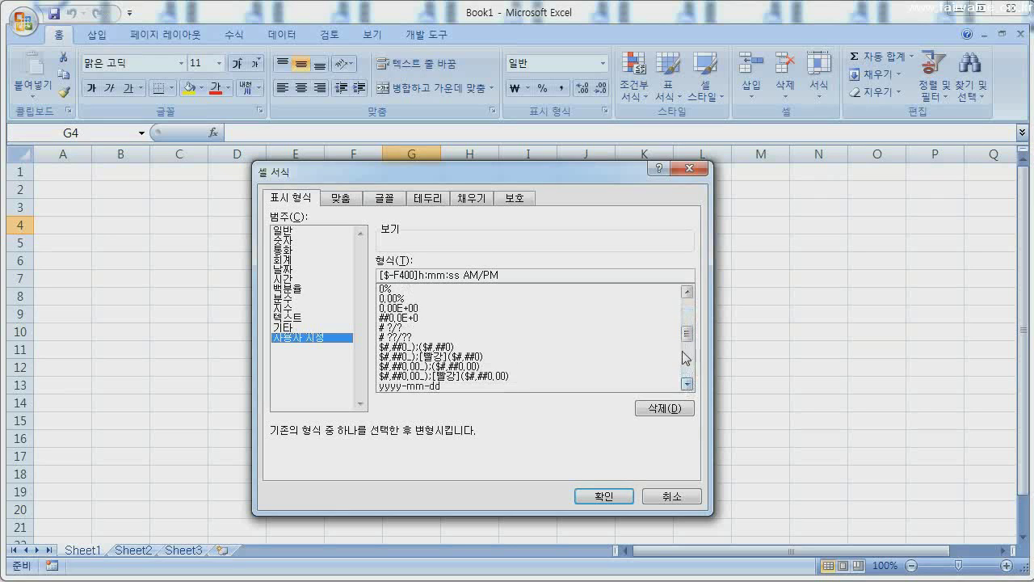
mouse_move(686, 328)
mouse_down()
mouse_move(688, 372)
mouse_move(686, 307)
mouse_up()
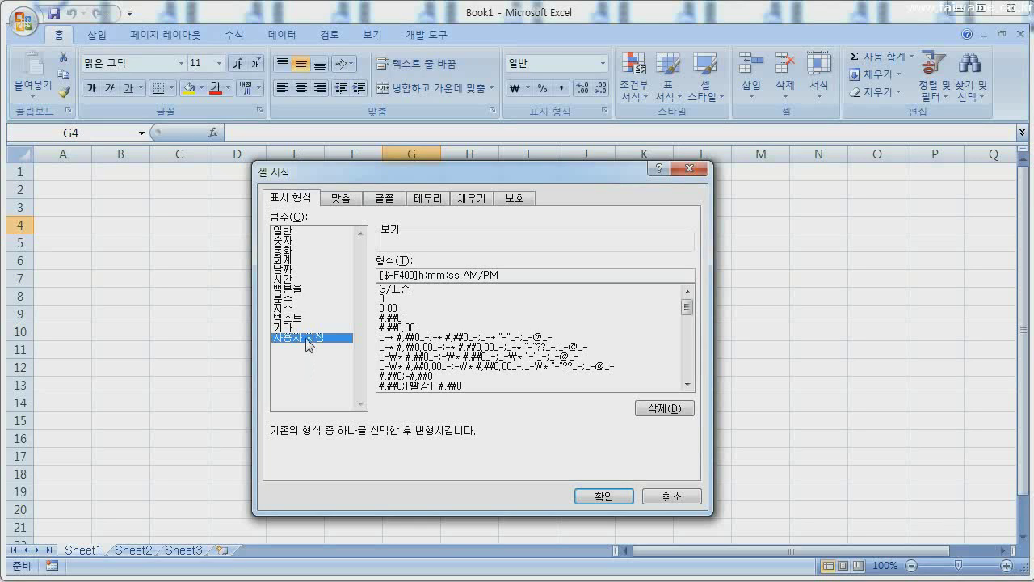
- Draft the custom format #,##0"원" from #,##0, then cancel without applying it
click(391, 319)
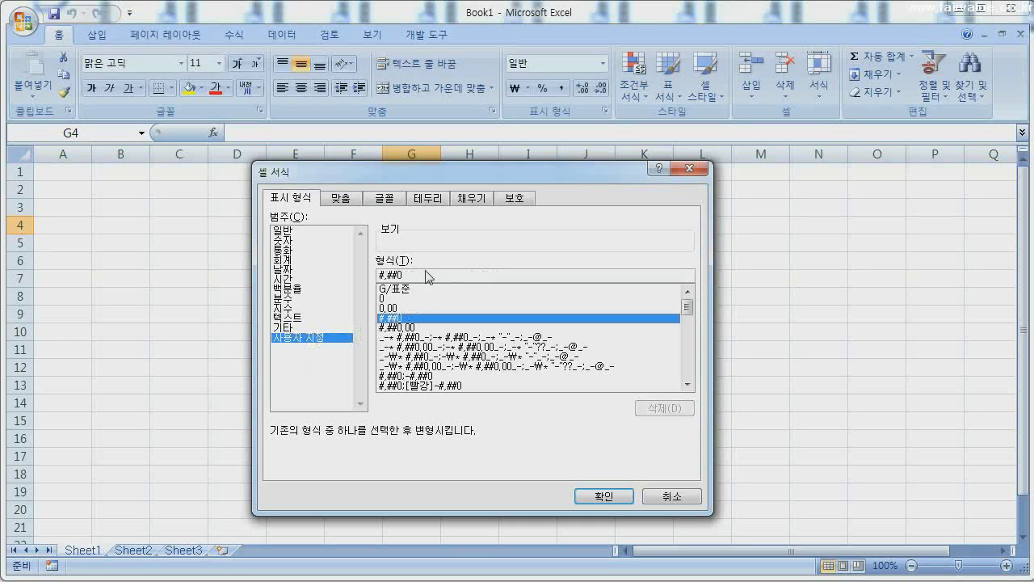
click(429, 277)
key(BackSpace)
key(BackSpace)
key(BackSpace)
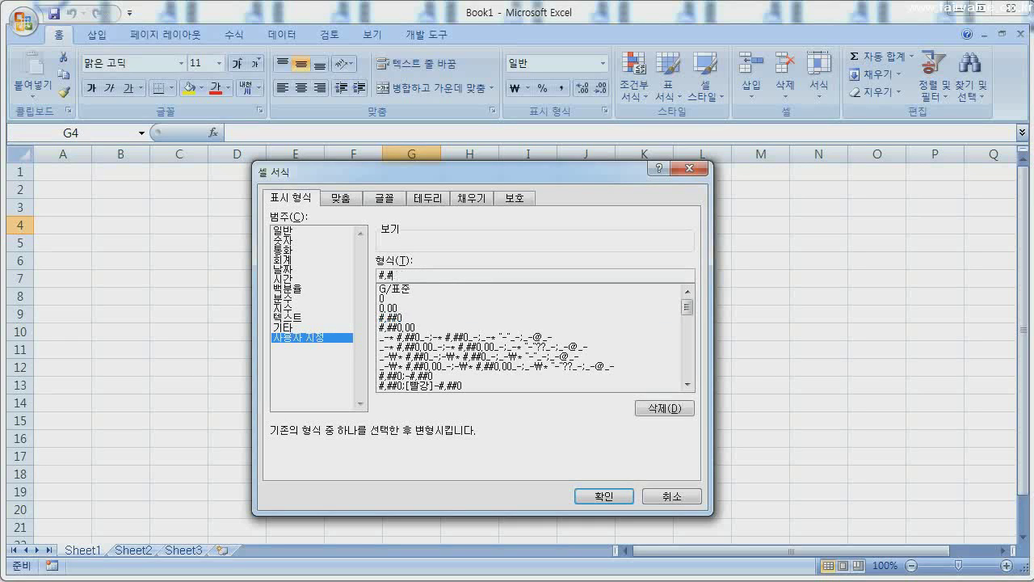
key(BackSpace)
key(BackSpace)
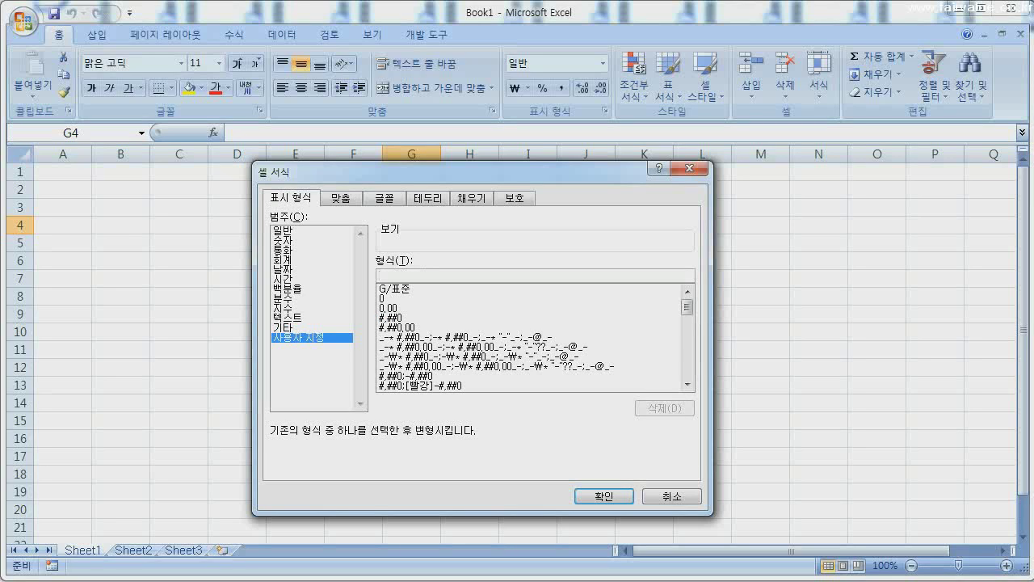
text(#)
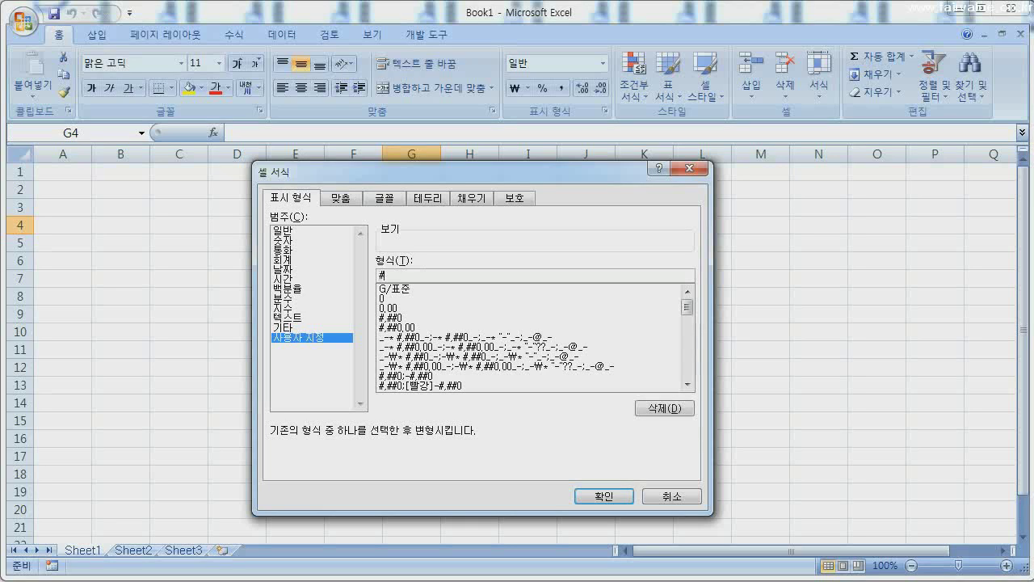
text(,##)
text(0)
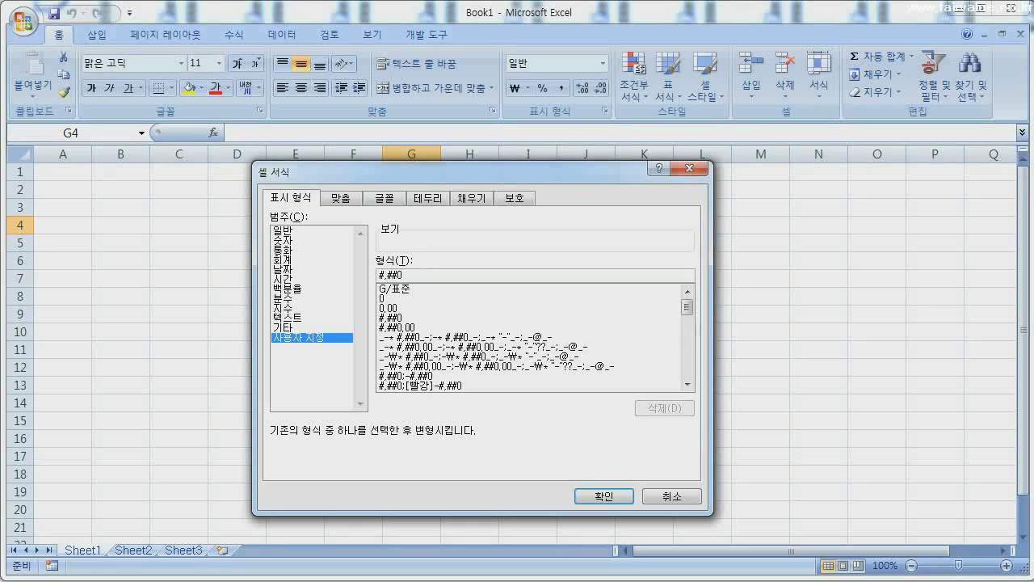
text(")
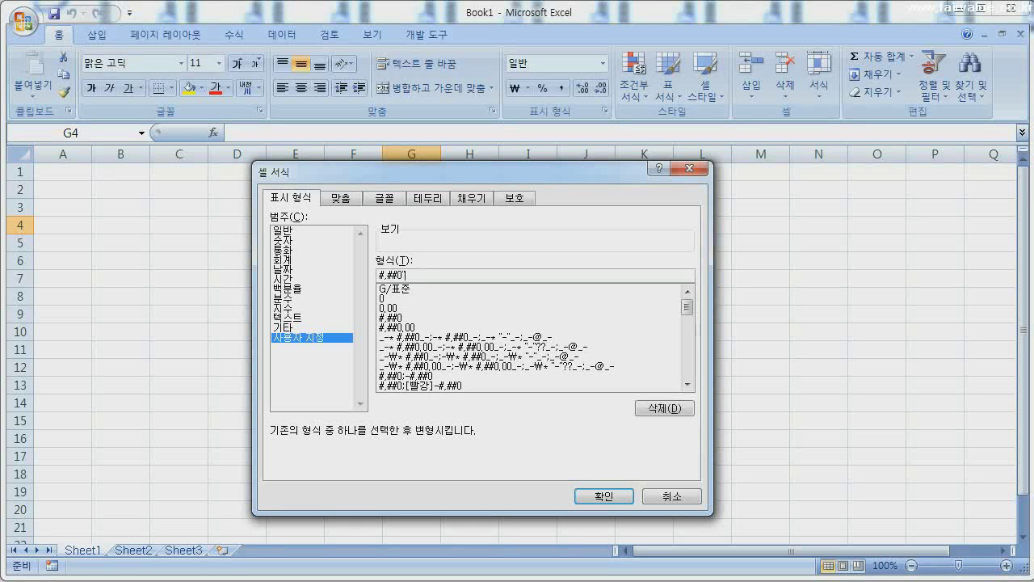
text(원)
text(")
click(683, 501)
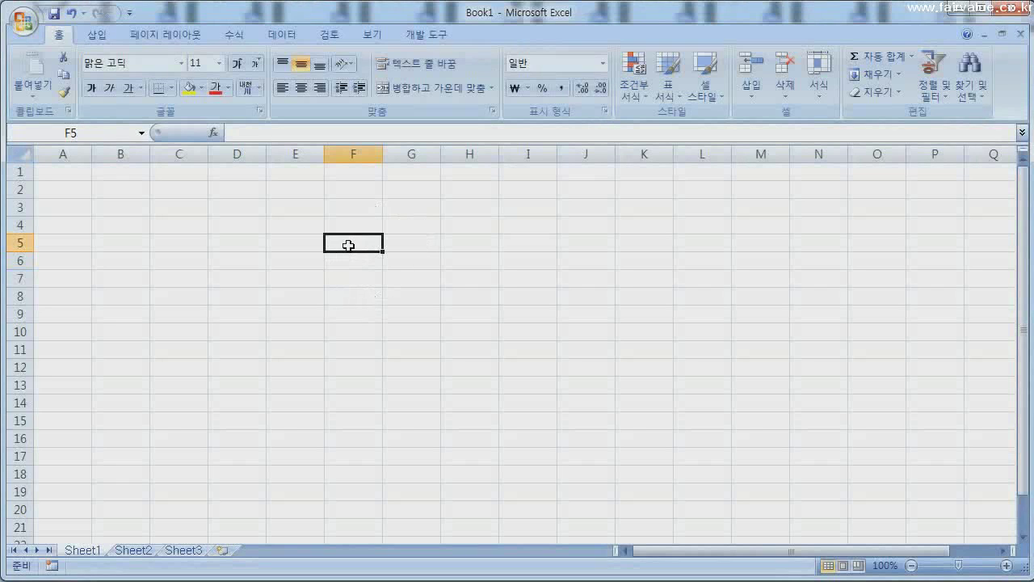
- Enter 123 in F5 and 문자 in F6, check both cells, then select H5
text(123)
key(Return)
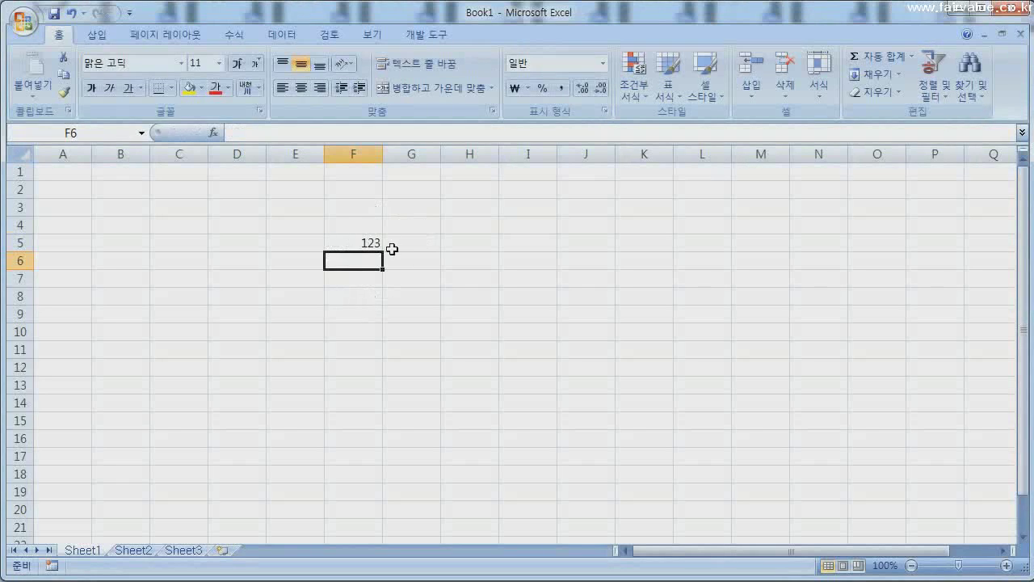
text(문자)
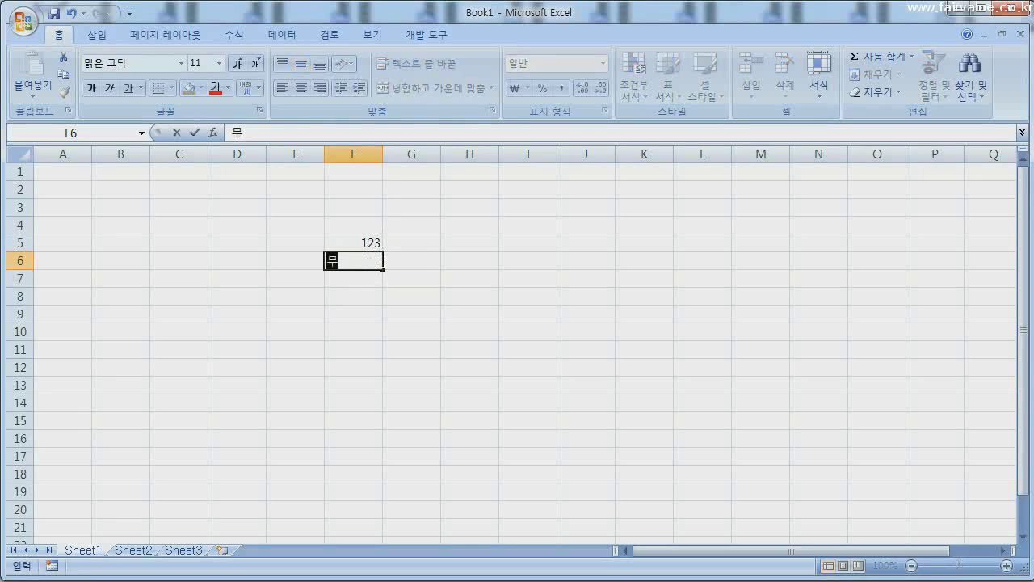
key(Return)
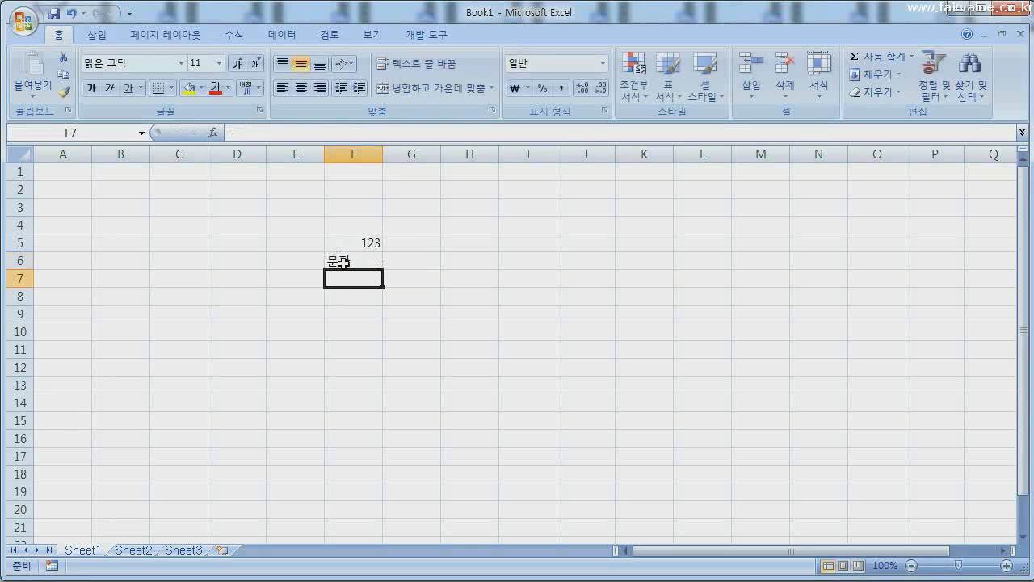
click(343, 261)
click(356, 244)
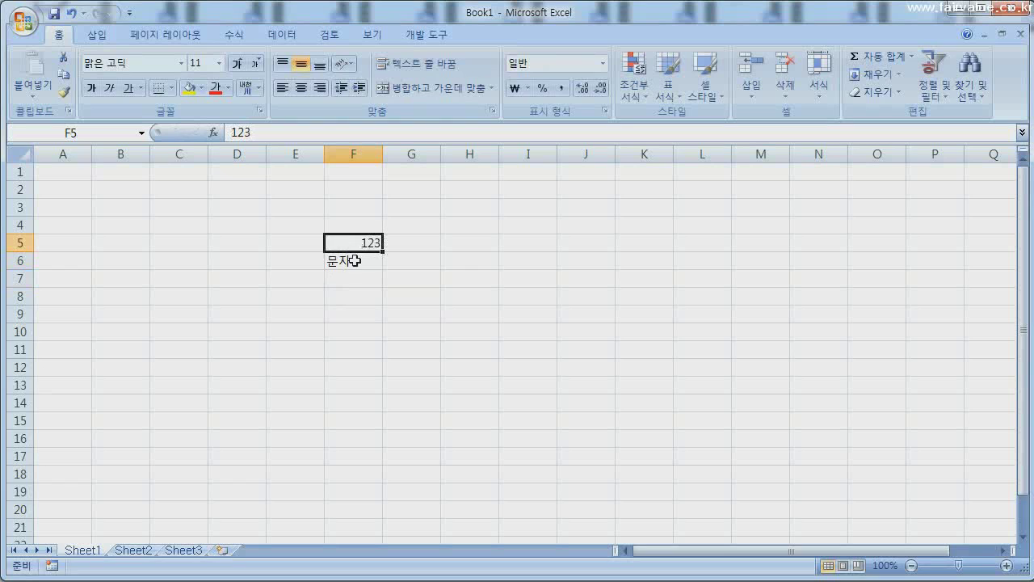
click(475, 244)
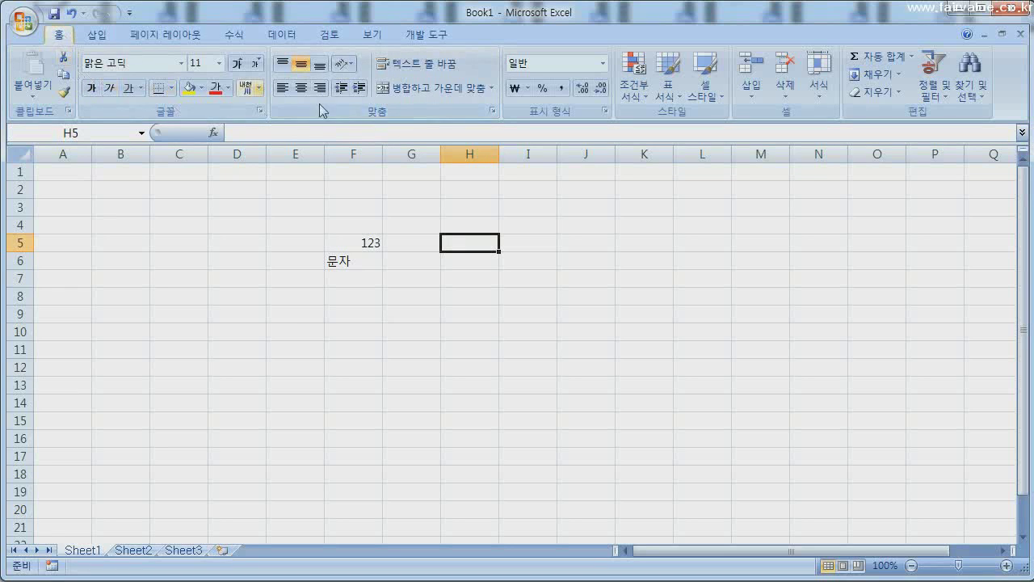
- Open and cancel the alignment formatting dialog, then middle-align H5 vertically
click(493, 111)
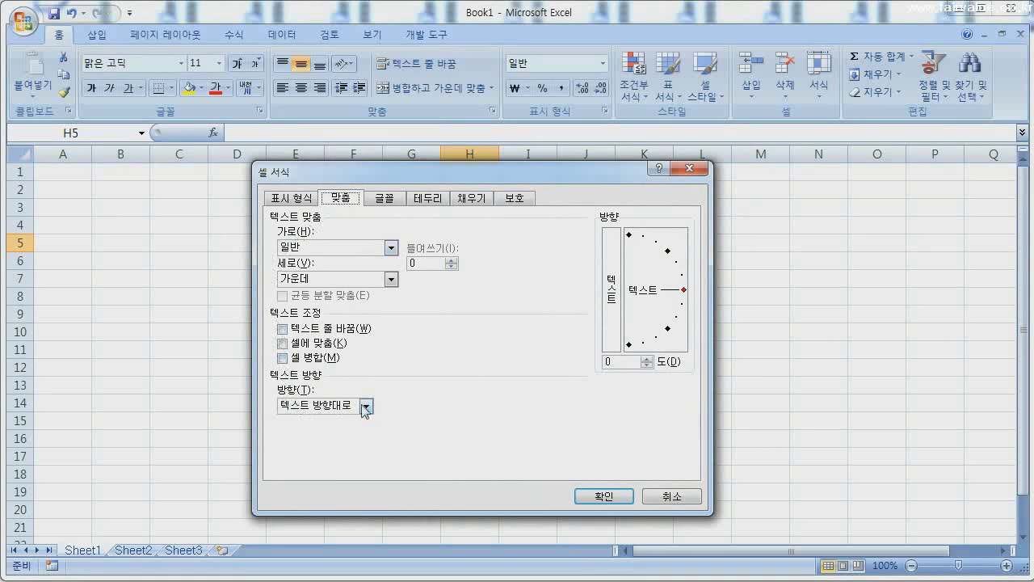
click(671, 494)
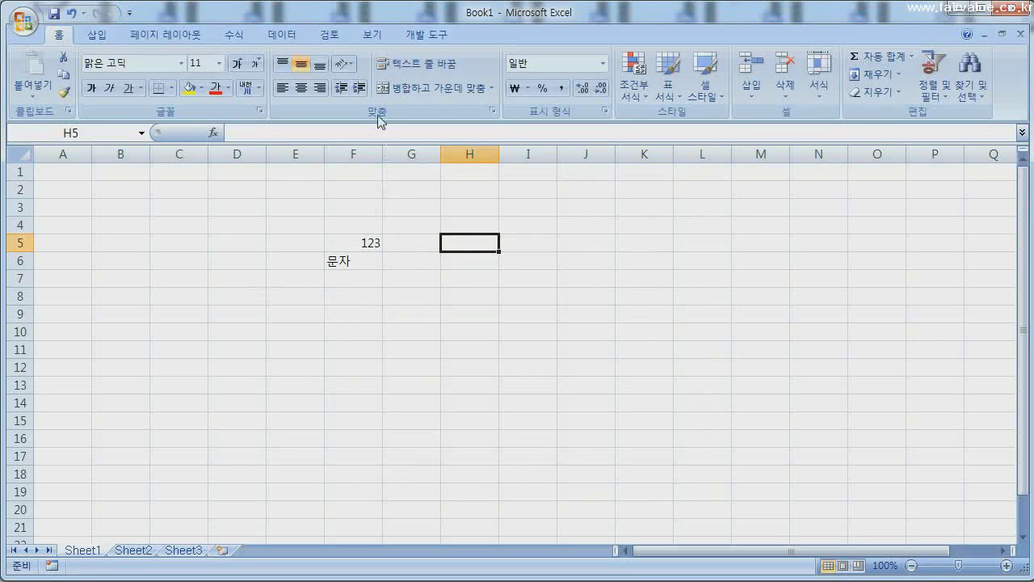
click(302, 66)
click(493, 115)
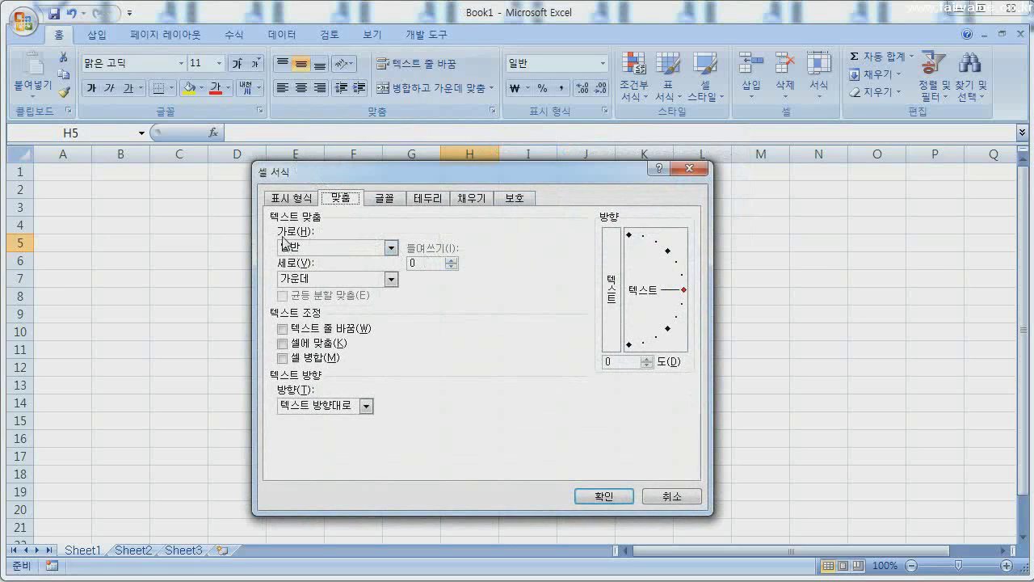
click(391, 248)
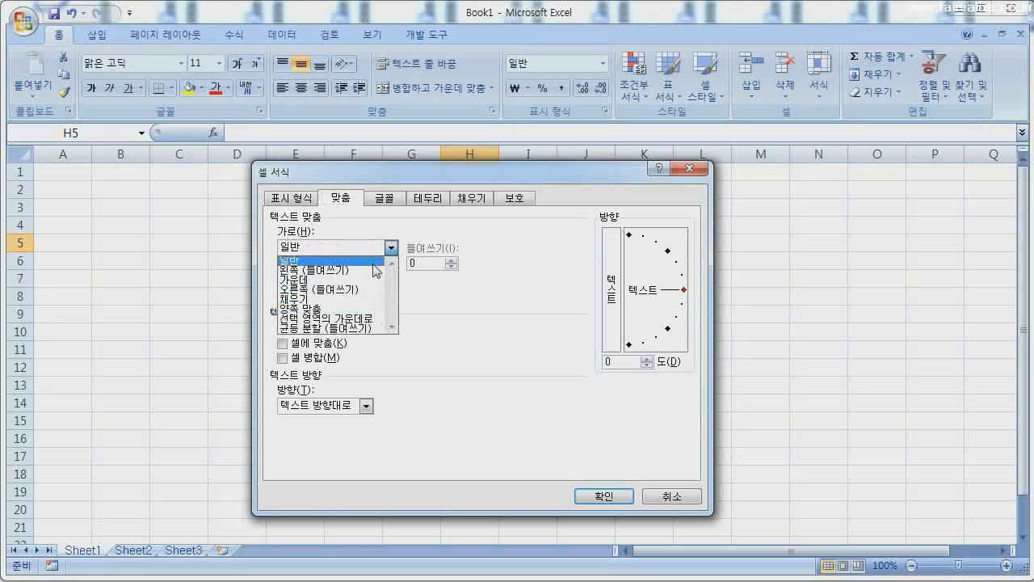
click(376, 260)
click(391, 278)
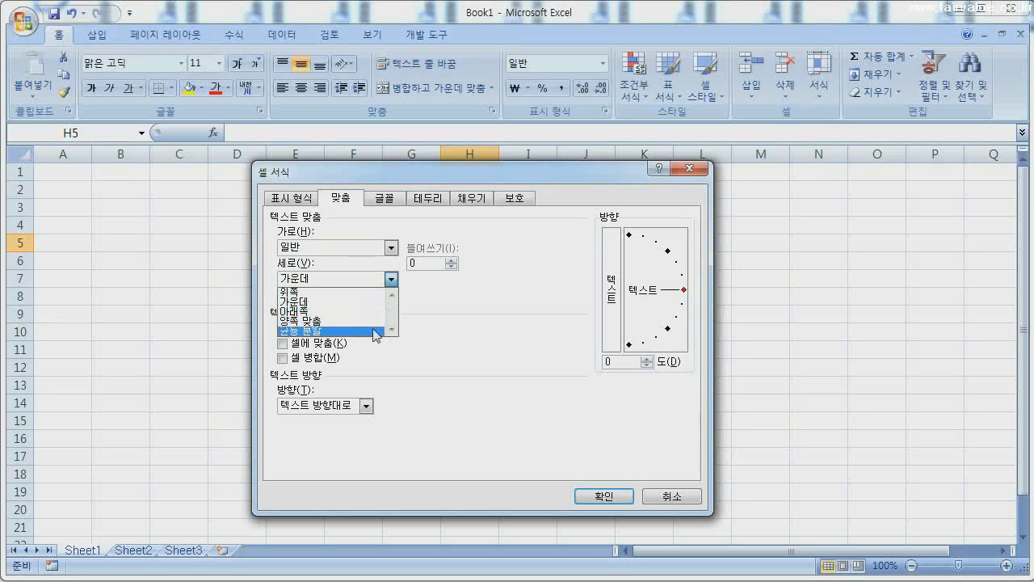
key(Escape)
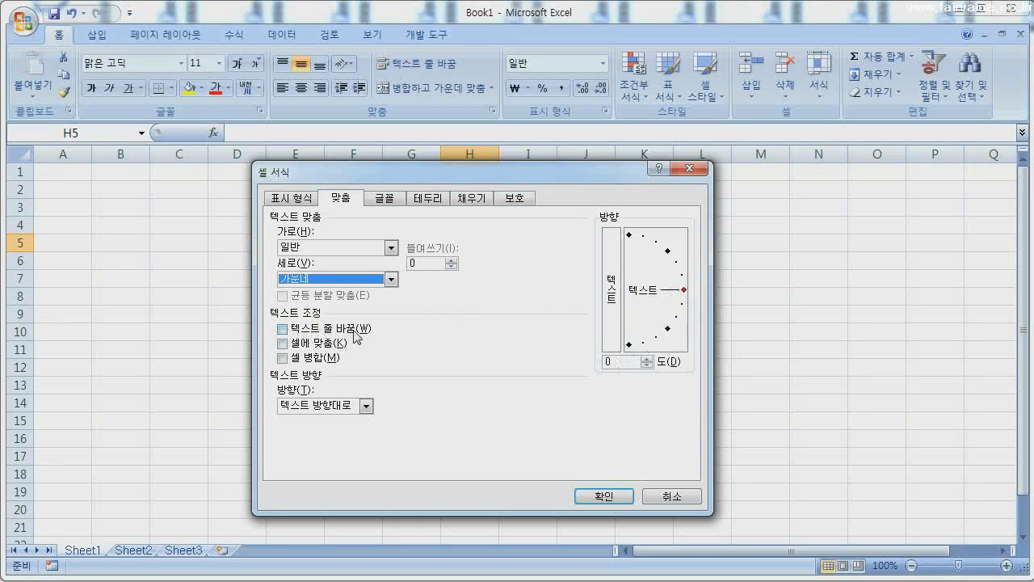
click(281, 329)
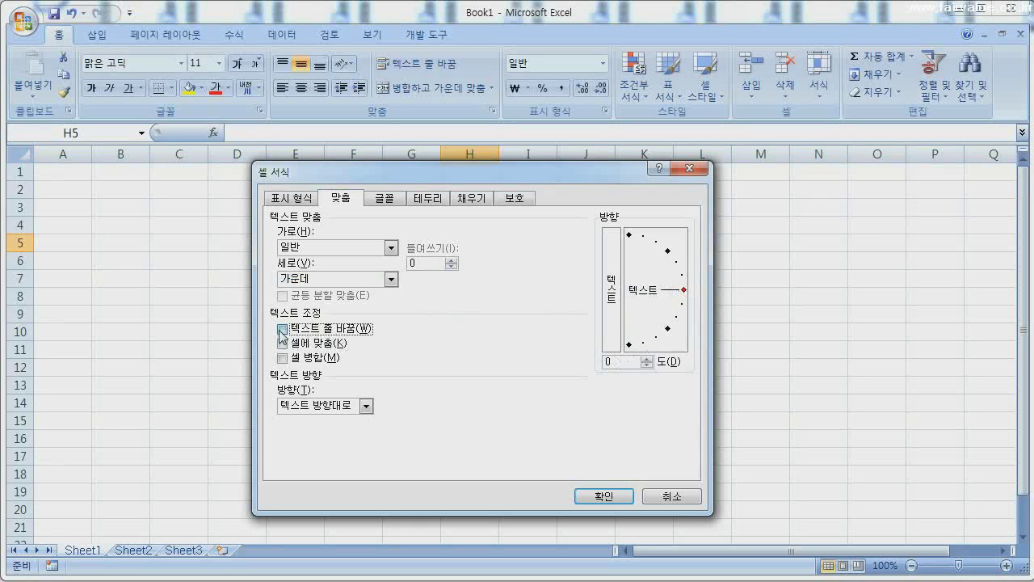
click(282, 330)
click(282, 330)
click(282, 345)
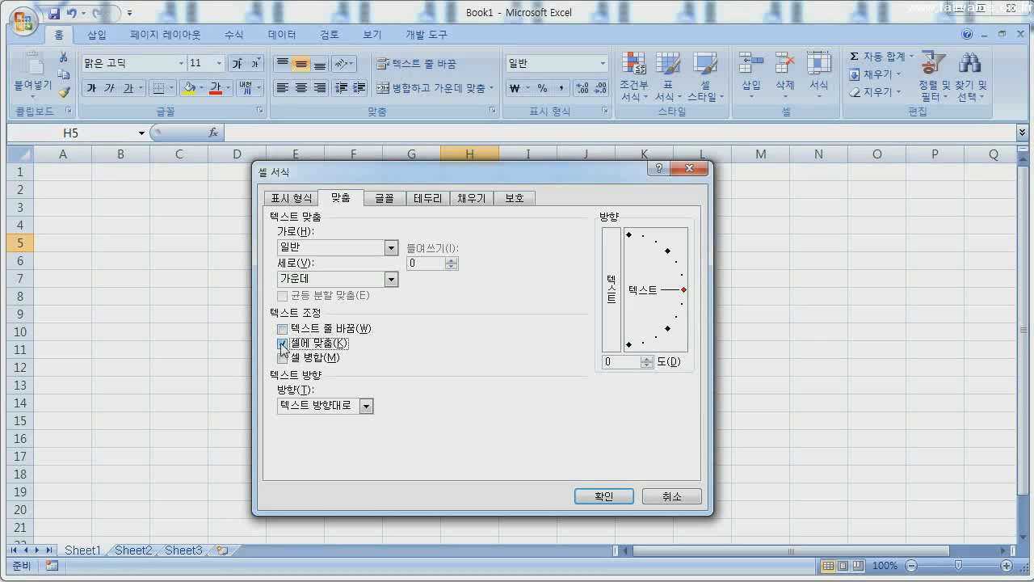
click(282, 345)
click(282, 360)
click(282, 360)
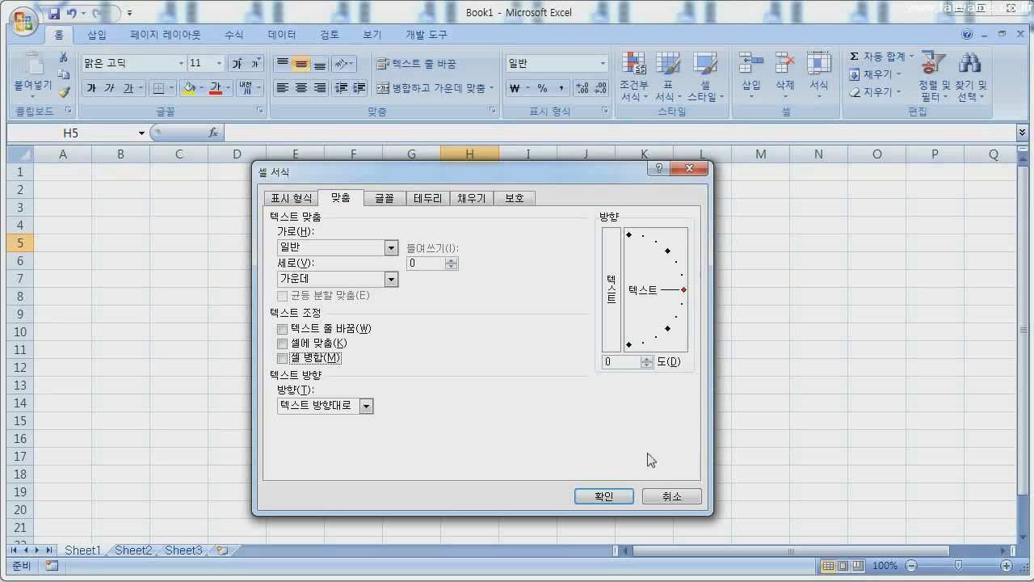
click(670, 498)
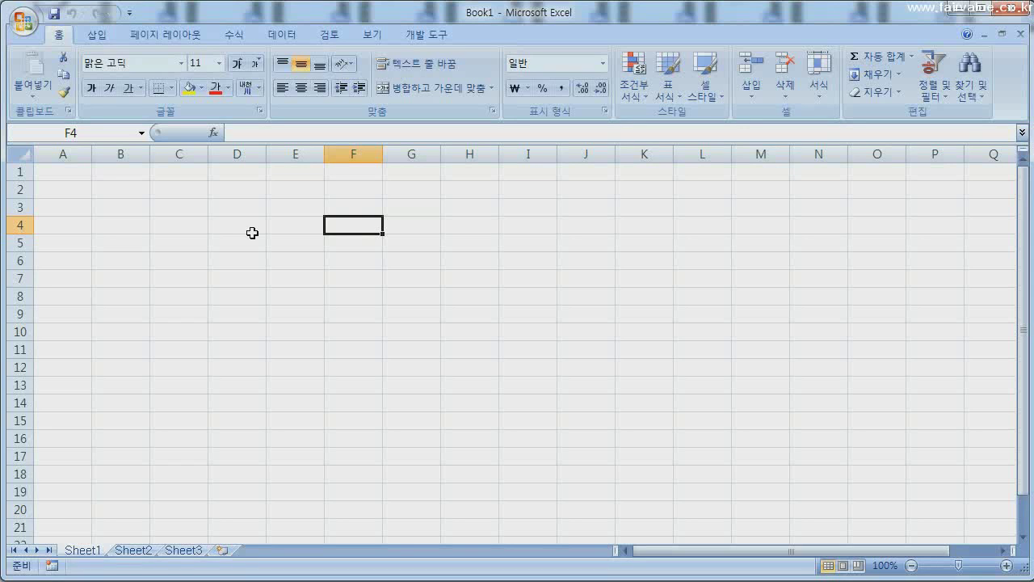
- Enter 데이터 in F4, reselect F4, then move to E4
text(데)
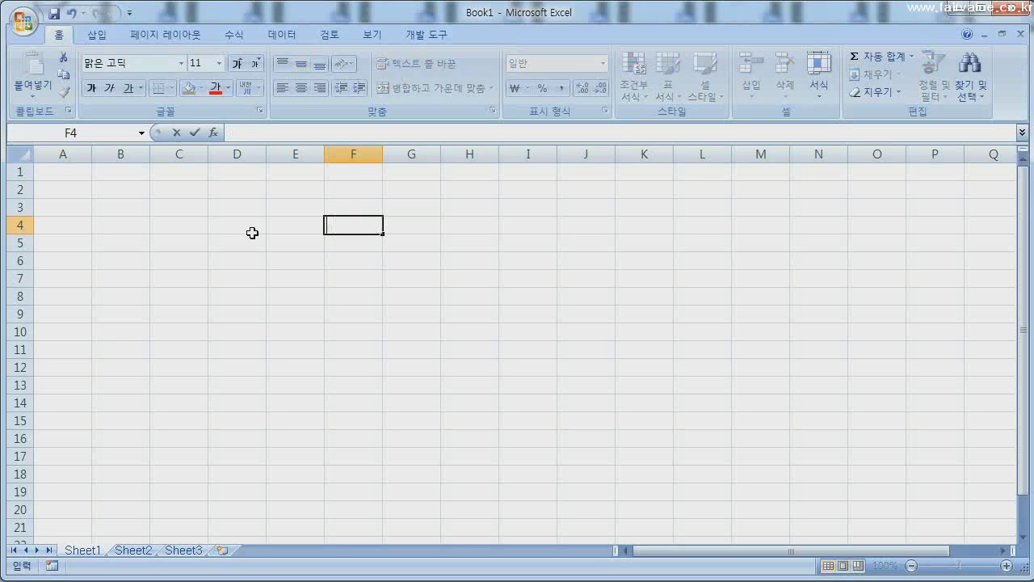
text(이터)
key(Return)
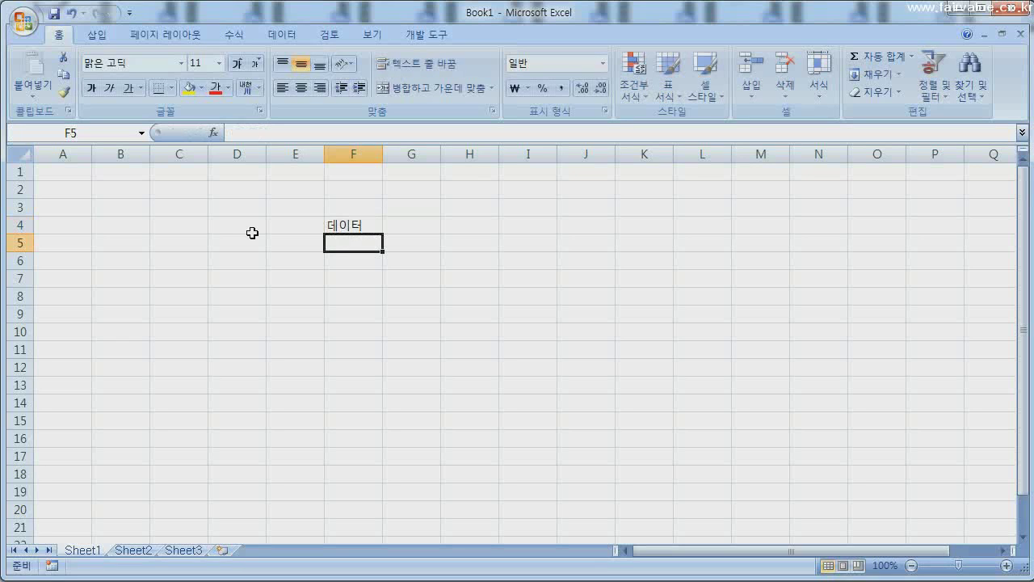
click(357, 224)
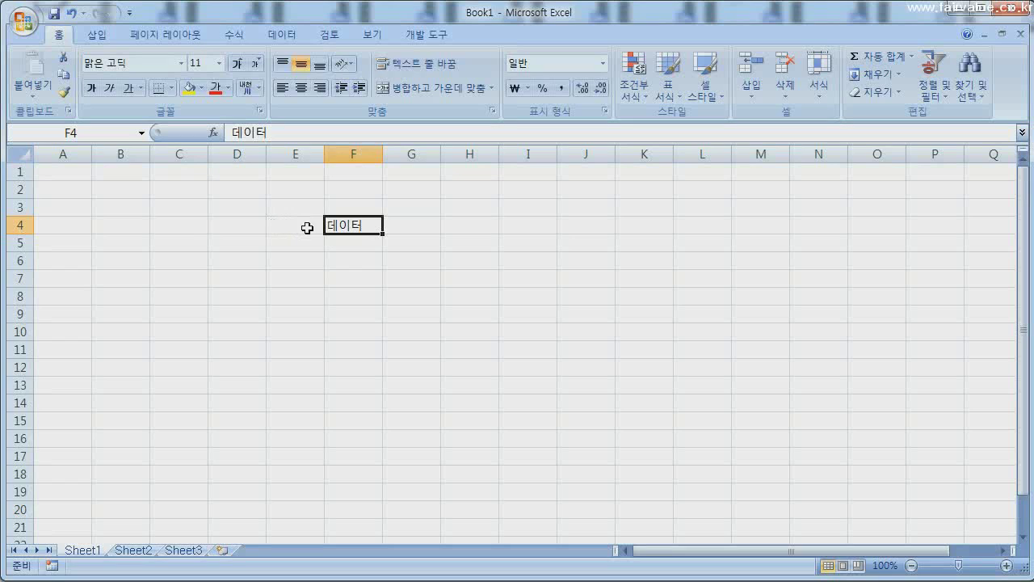
click(299, 229)
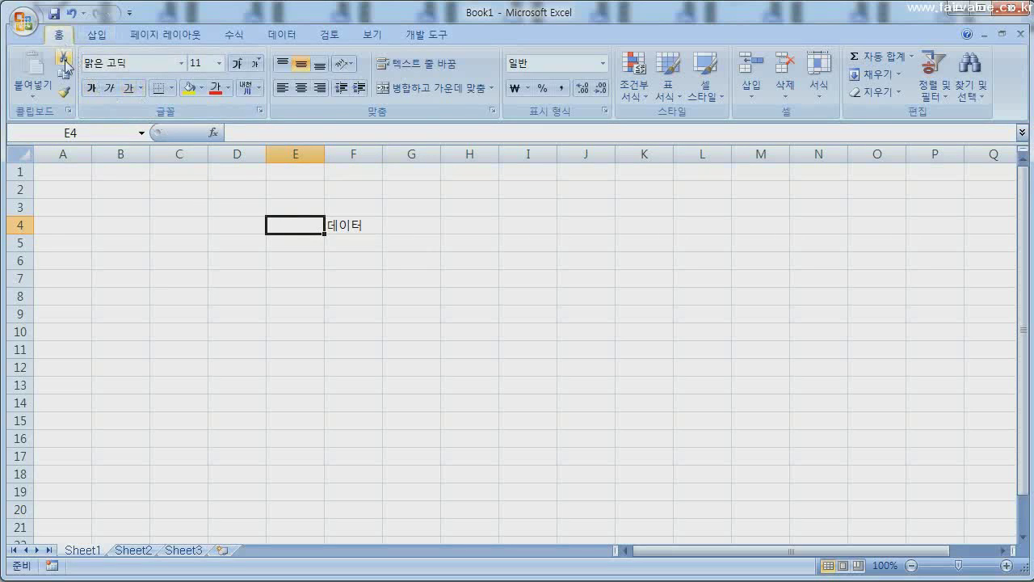
click(261, 115)
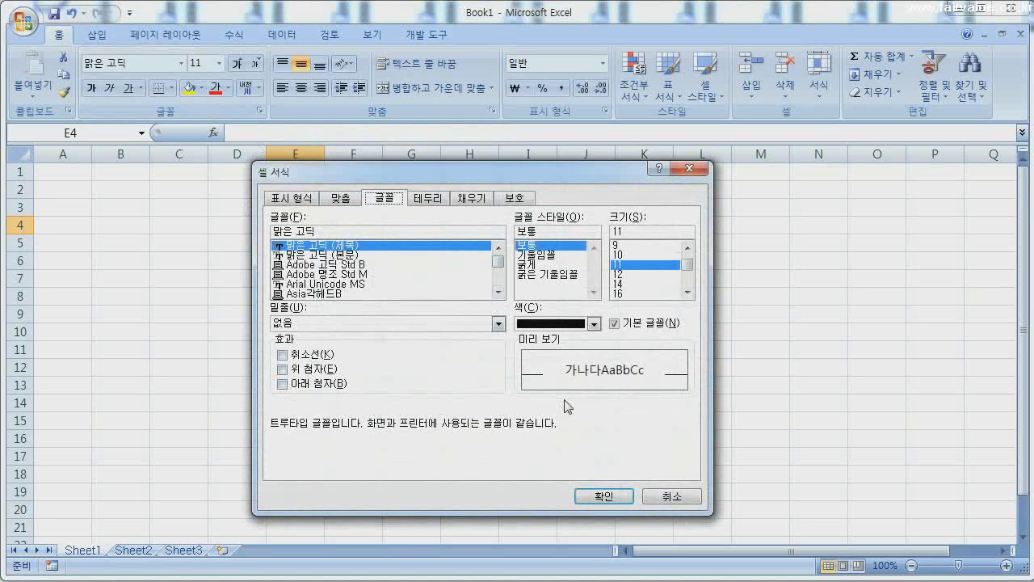
click(677, 495)
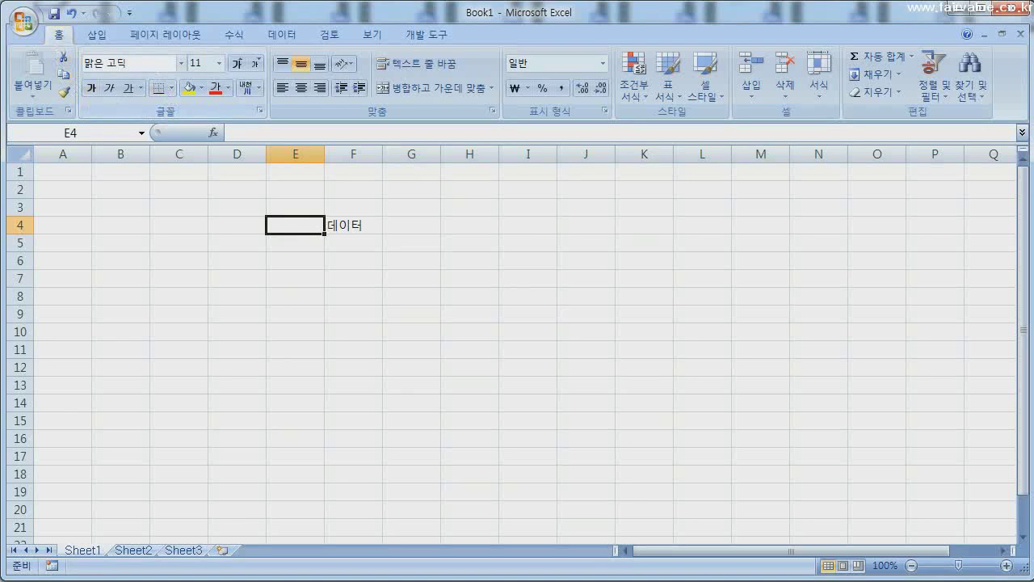
click(182, 64)
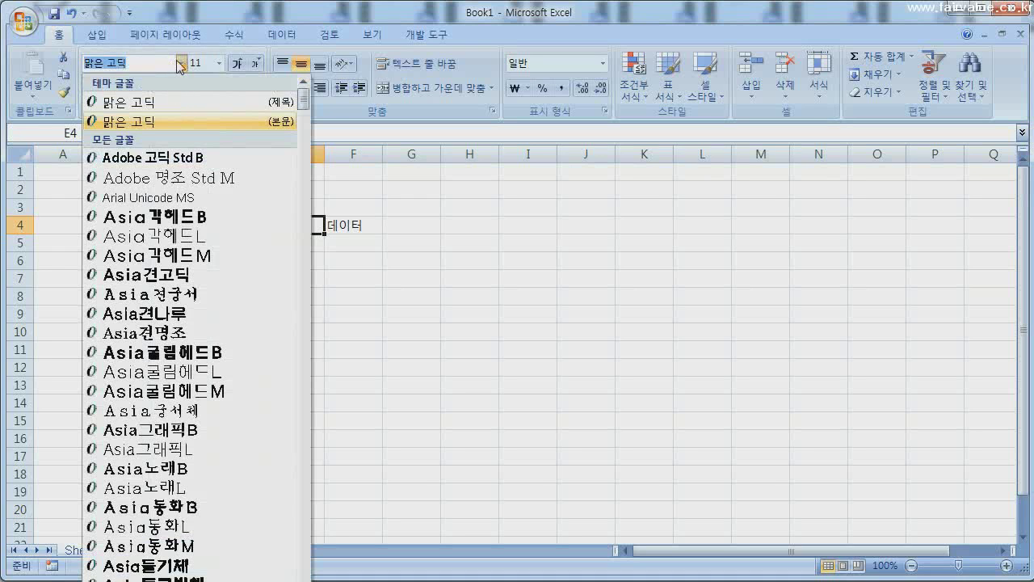
click(180, 64)
click(220, 64)
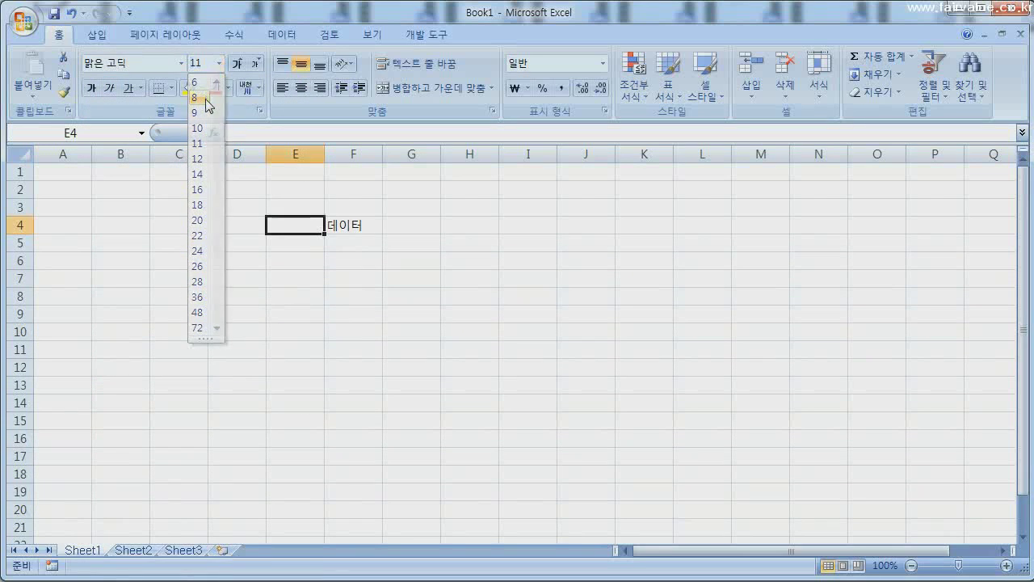
key(Escape)
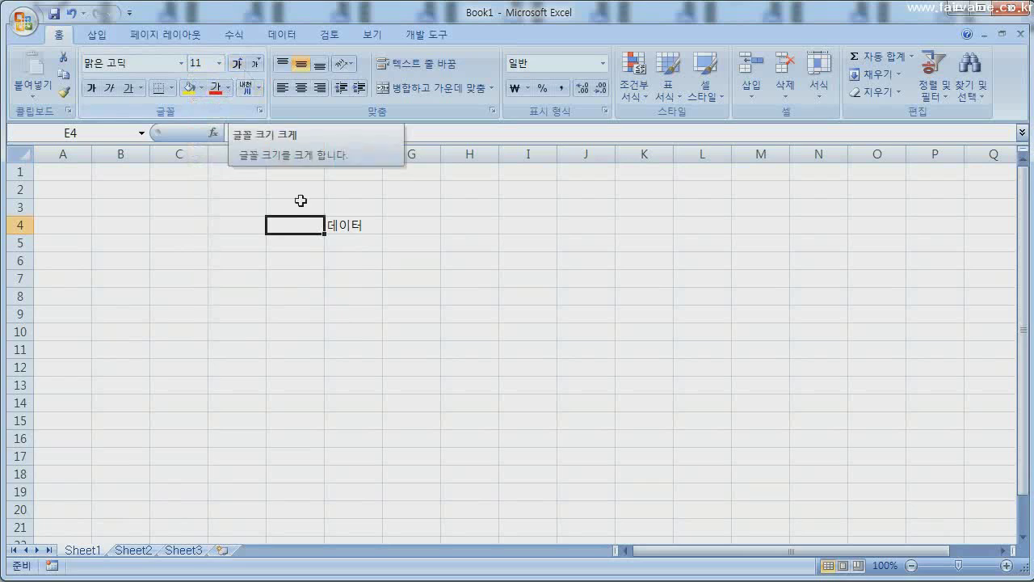
- Grow the 데이터 text in F4 two sizes, then shrink it back to 11
click(345, 226)
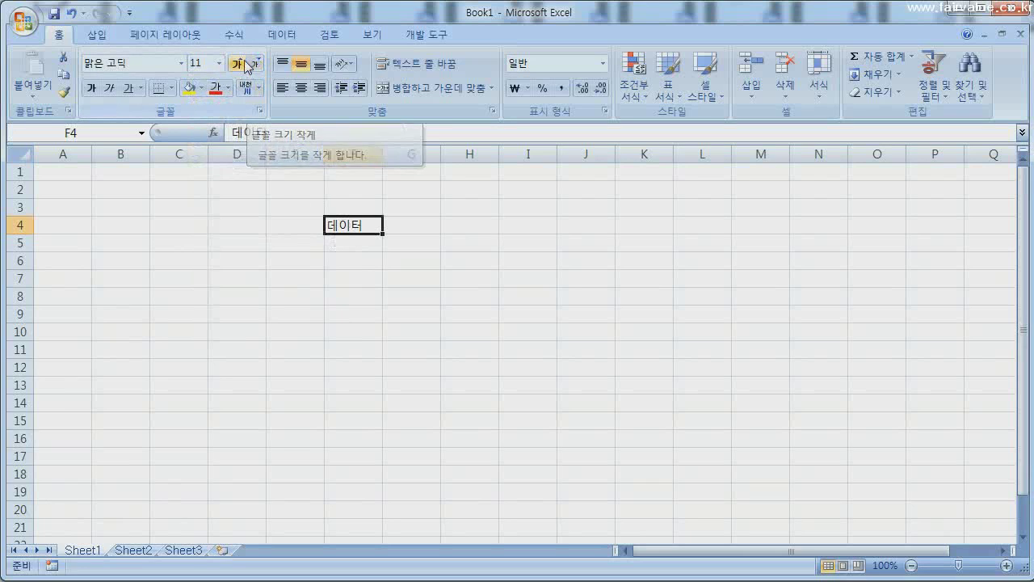
click(239, 64)
click(239, 64)
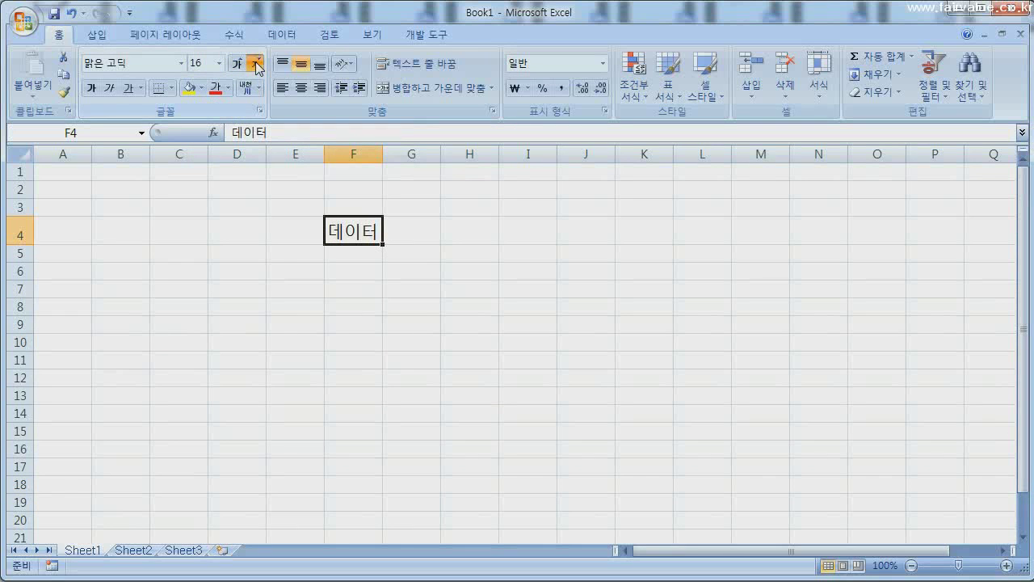
click(256, 63)
click(256, 63)
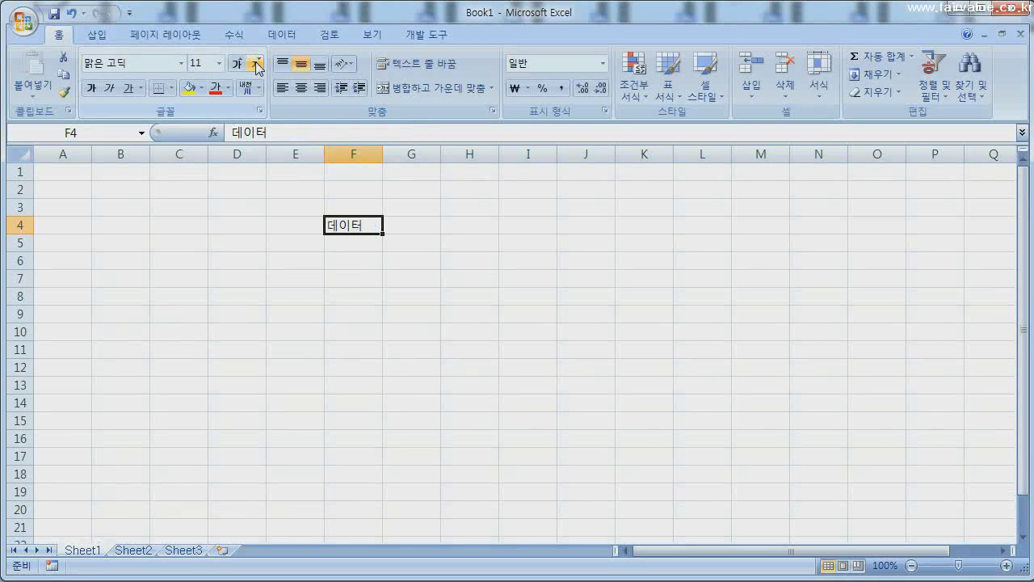
- Toggle bold, italic and underline on 데이터, leaving it underlined only
click(92, 94)
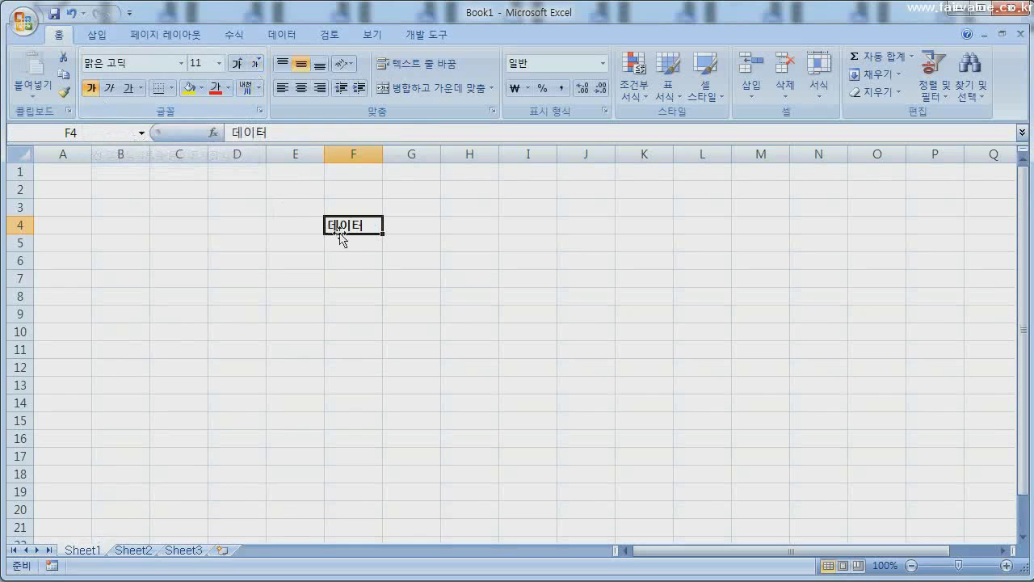
click(89, 91)
click(105, 90)
click(105, 91)
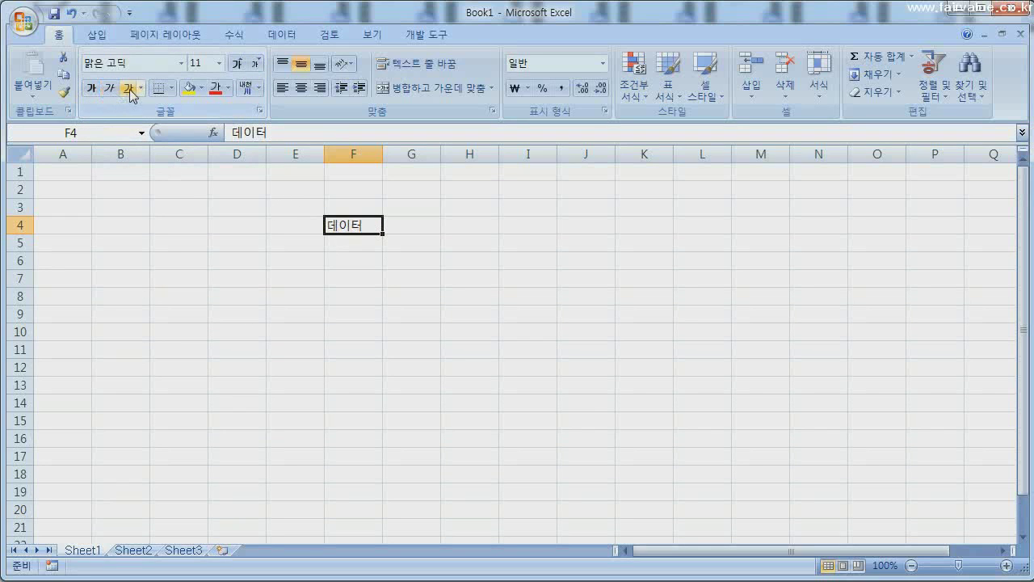
click(130, 91)
click(129, 90)
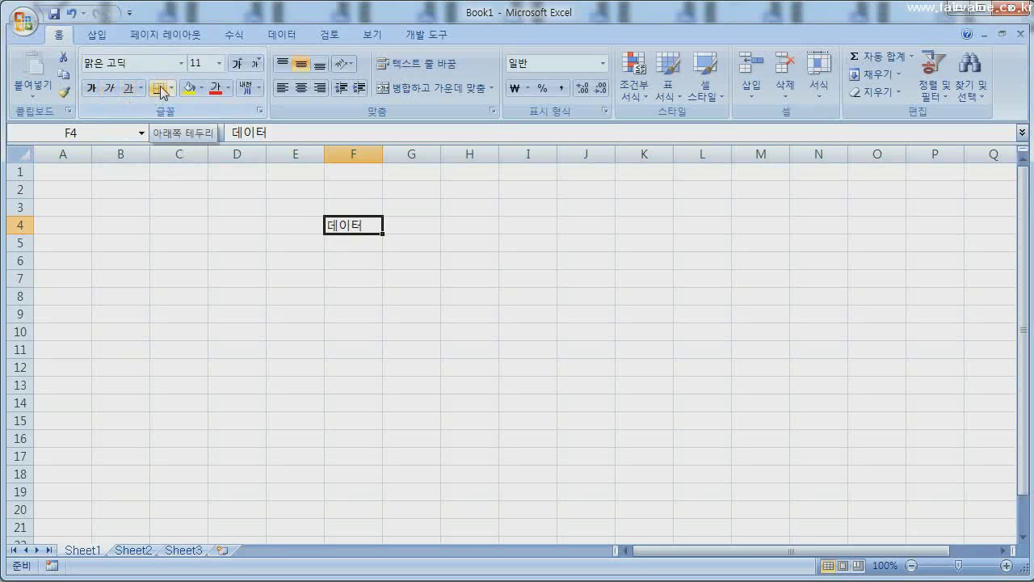
click(171, 88)
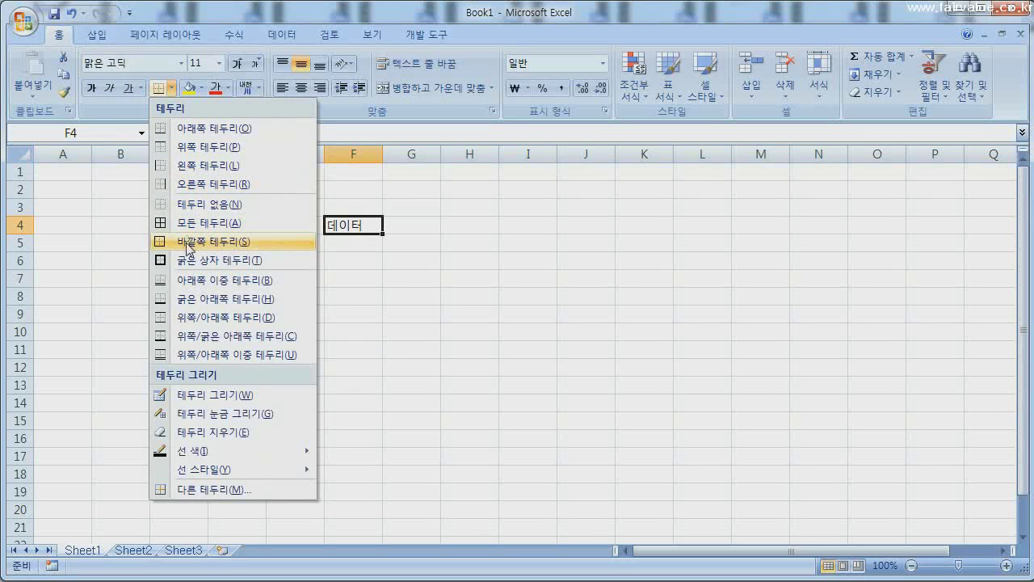
click(186, 166)
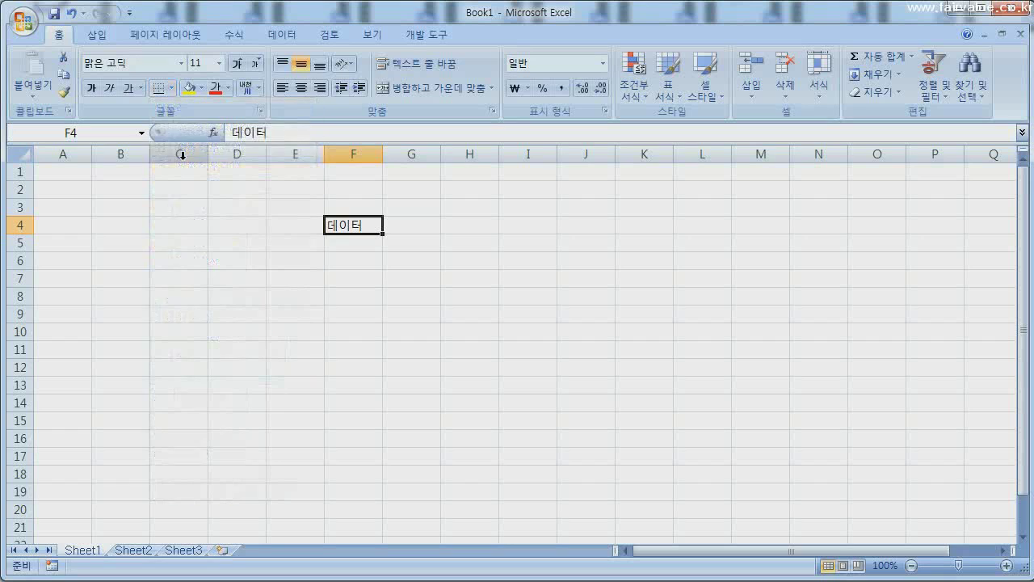
click(201, 88)
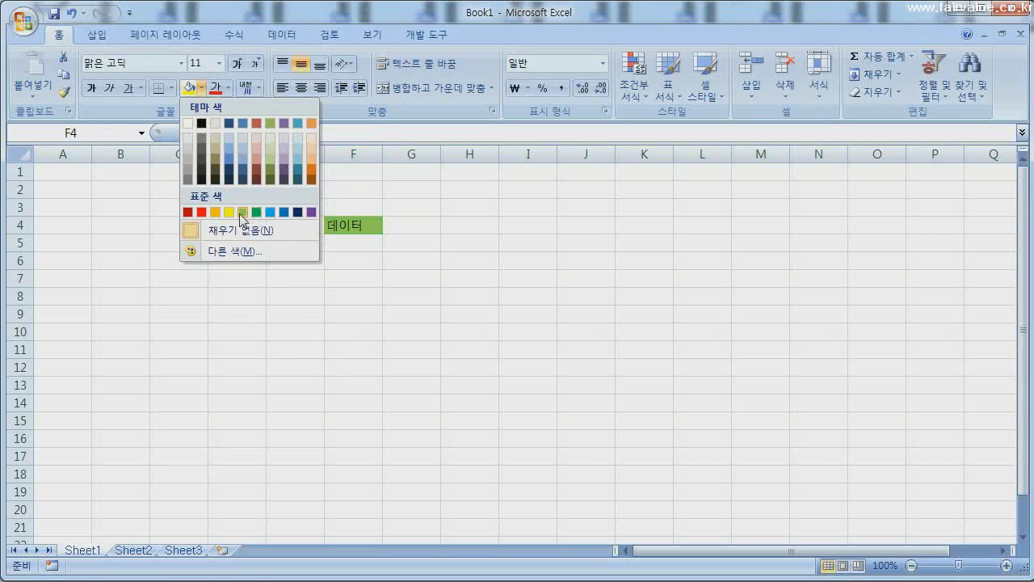
key(Escape)
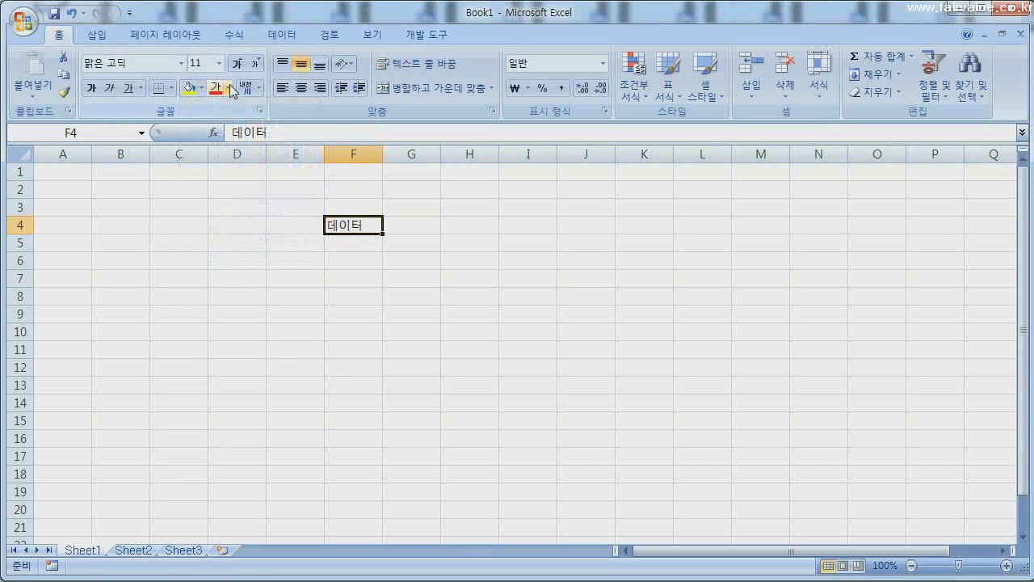
click(228, 88)
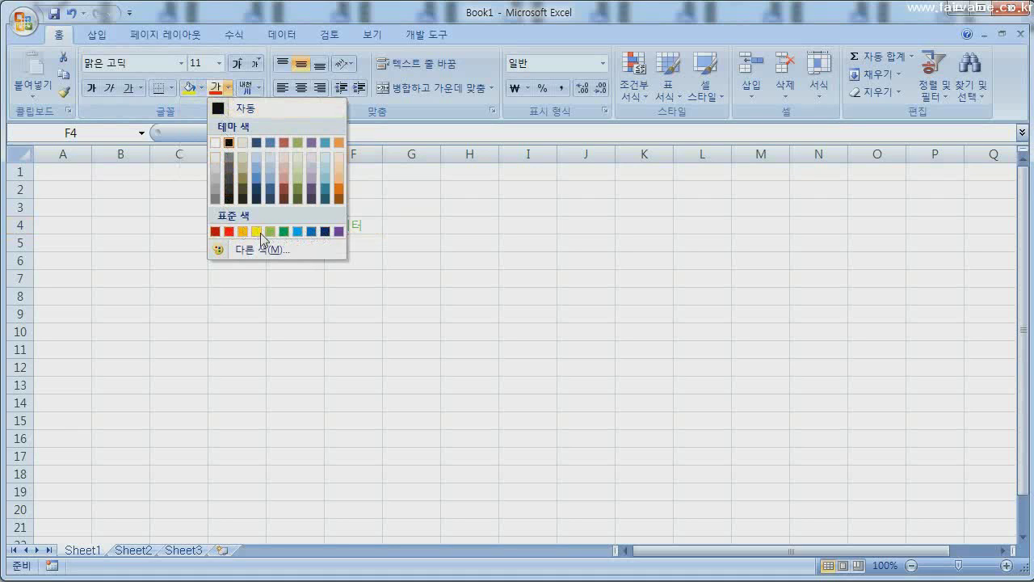
key(Escape)
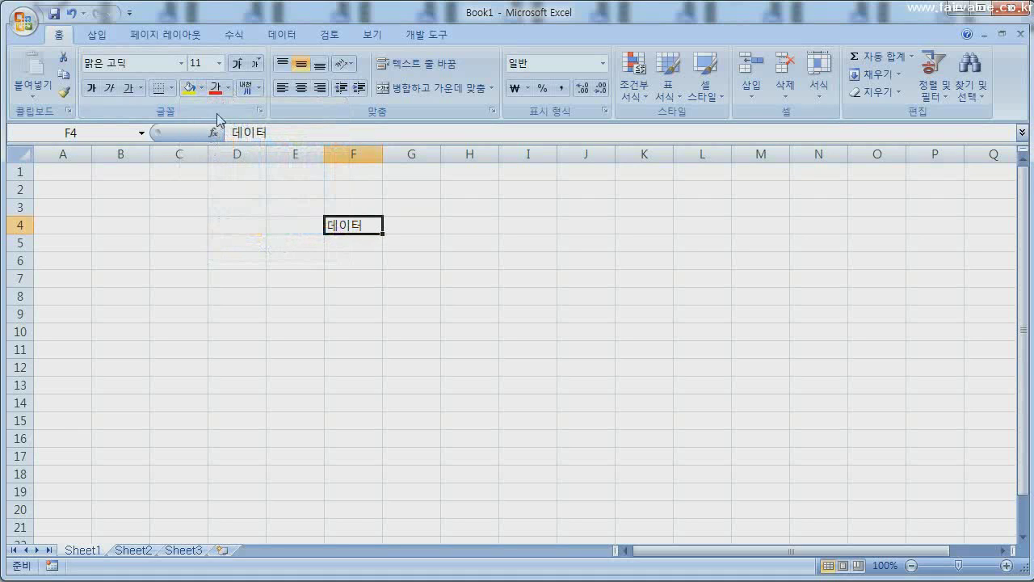
click(257, 91)
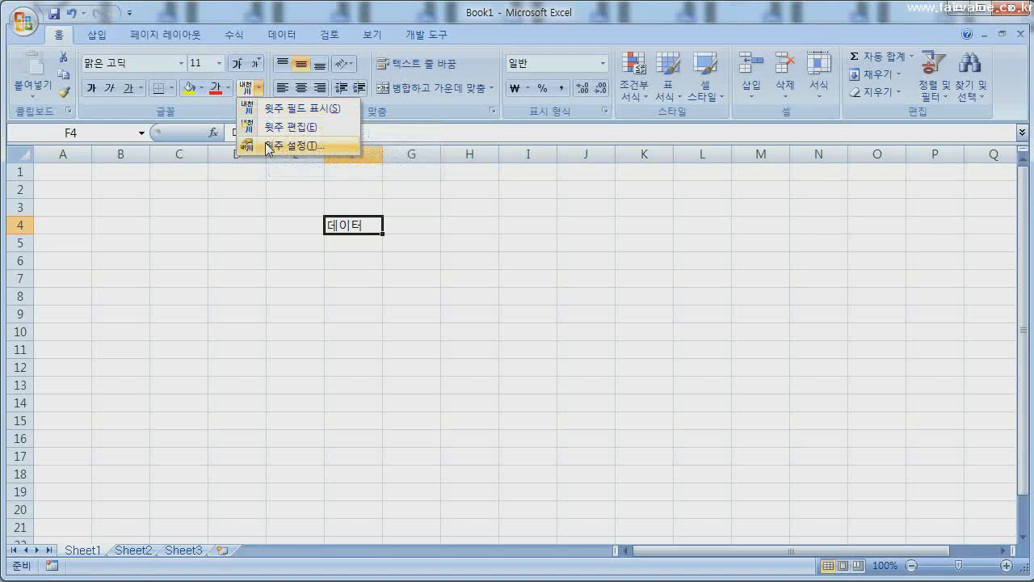
click(267, 147)
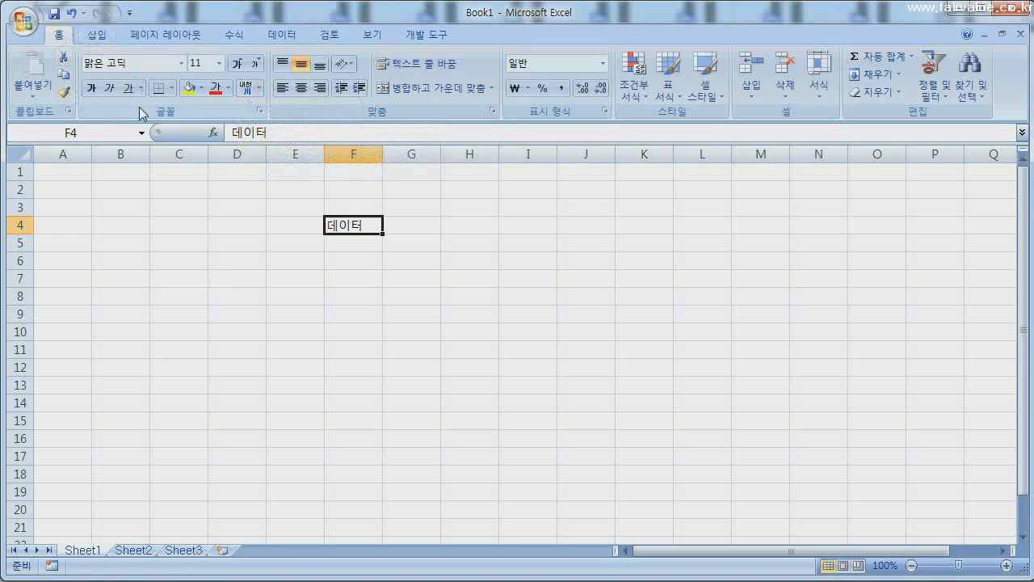
click(259, 111)
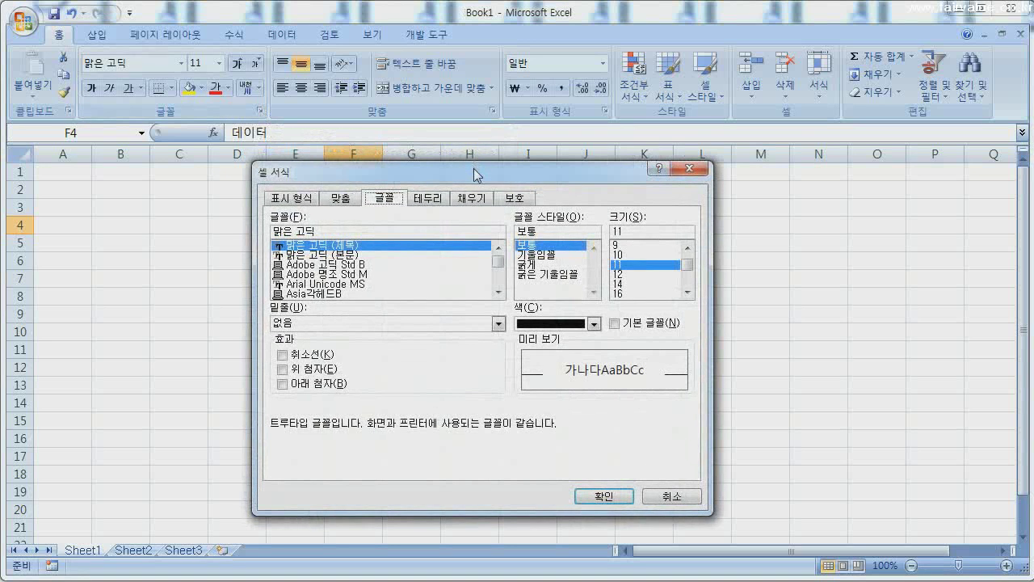
drag(476, 175, 478, 154)
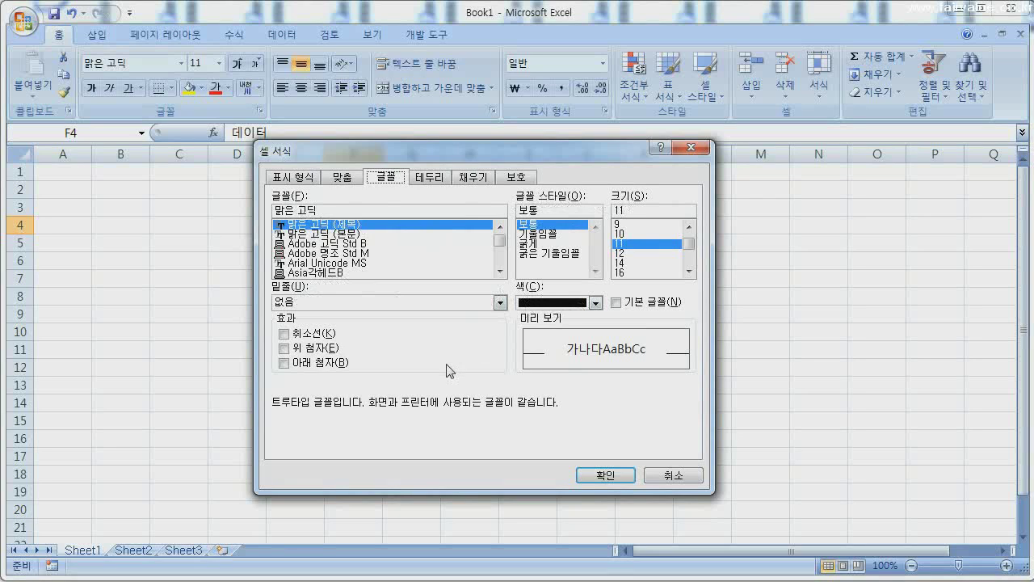
click(619, 304)
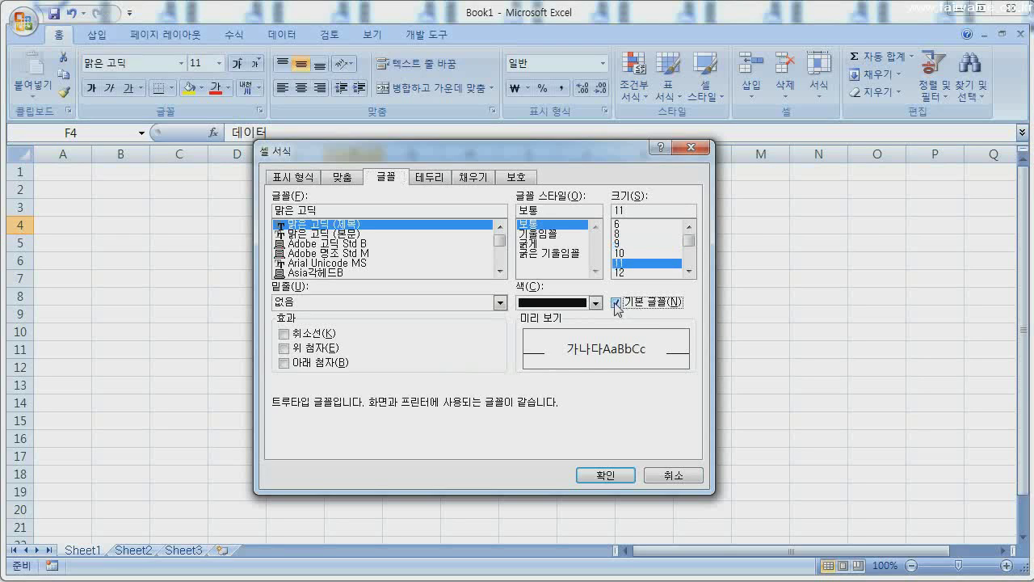
click(617, 303)
click(287, 334)
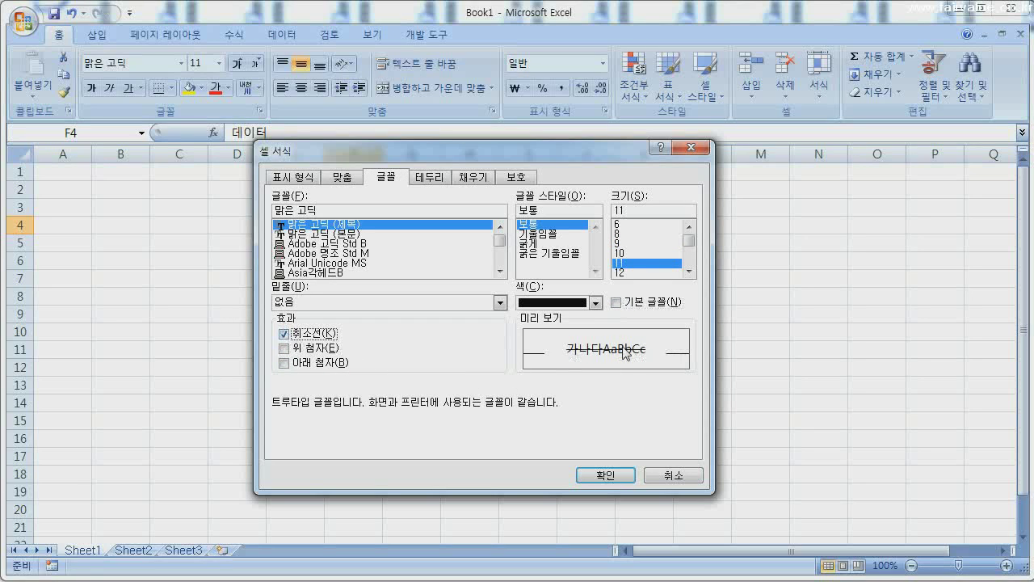
click(283, 334)
click(283, 348)
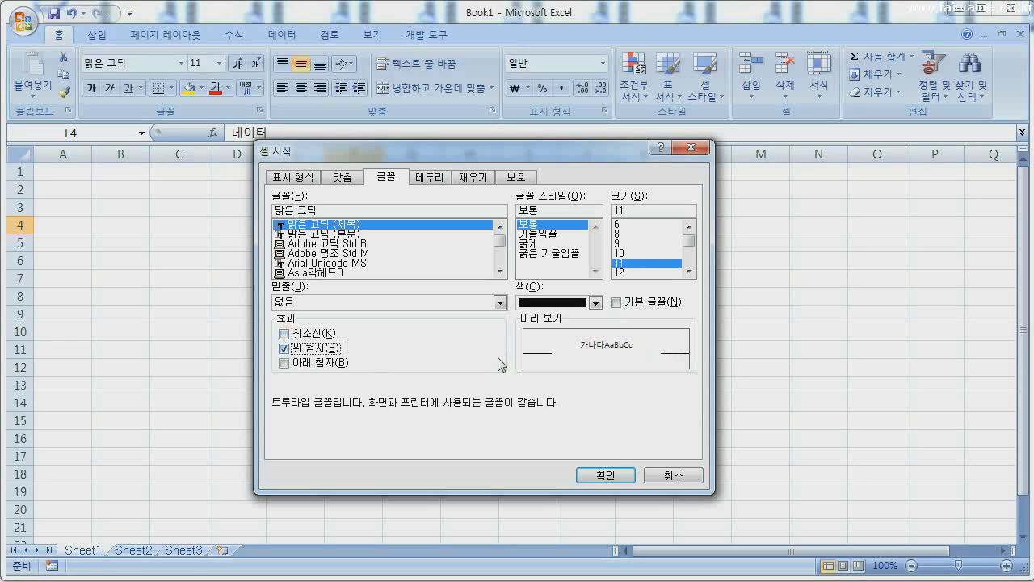
click(283, 348)
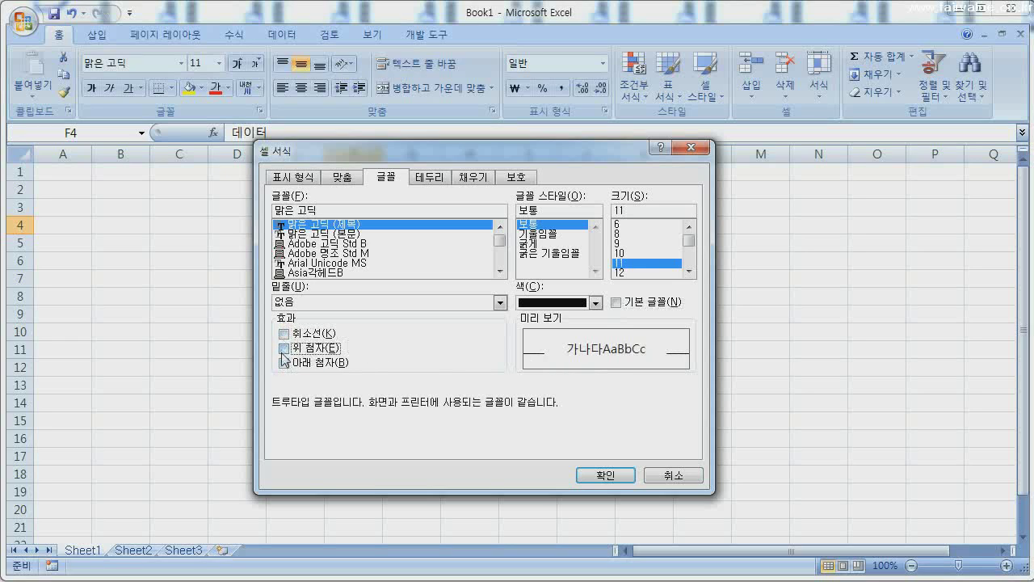
click(284, 363)
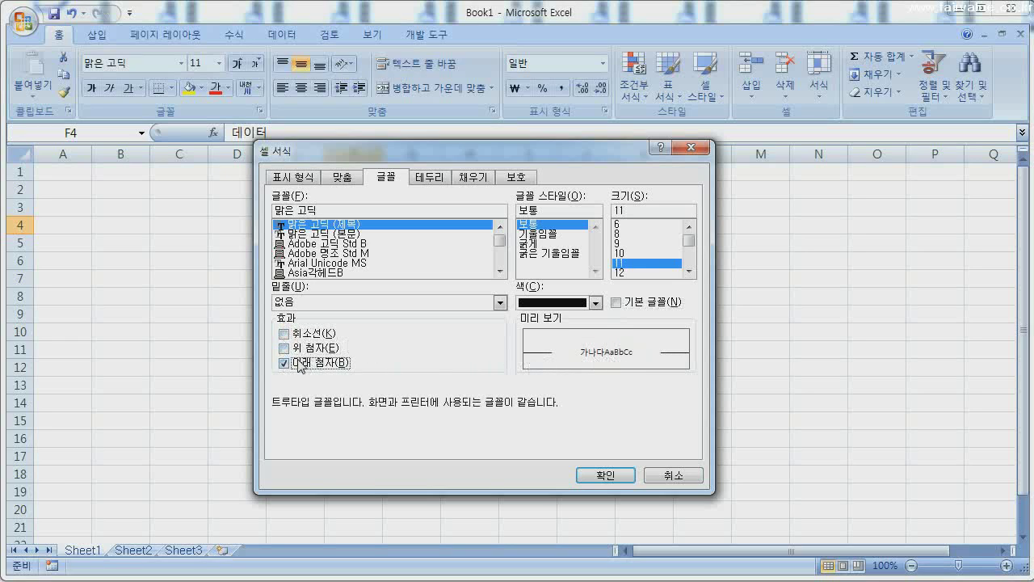
click(283, 363)
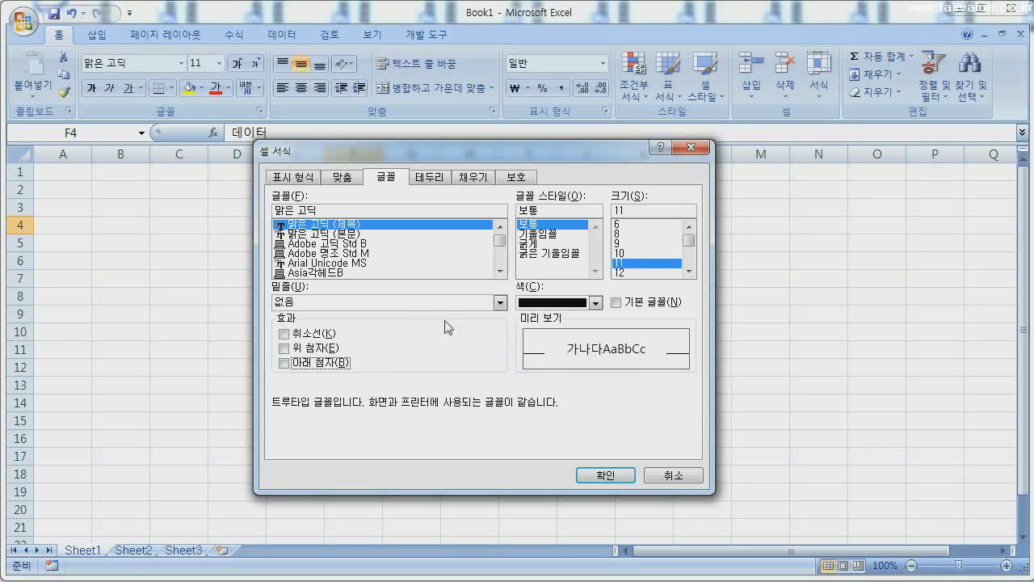
click(320, 234)
click(321, 243)
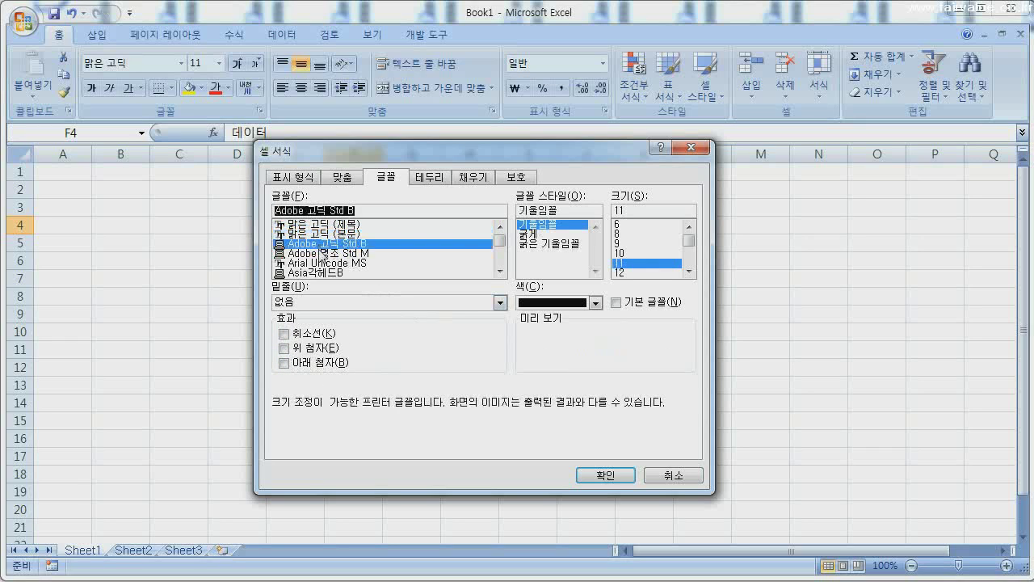
click(321, 253)
click(322, 272)
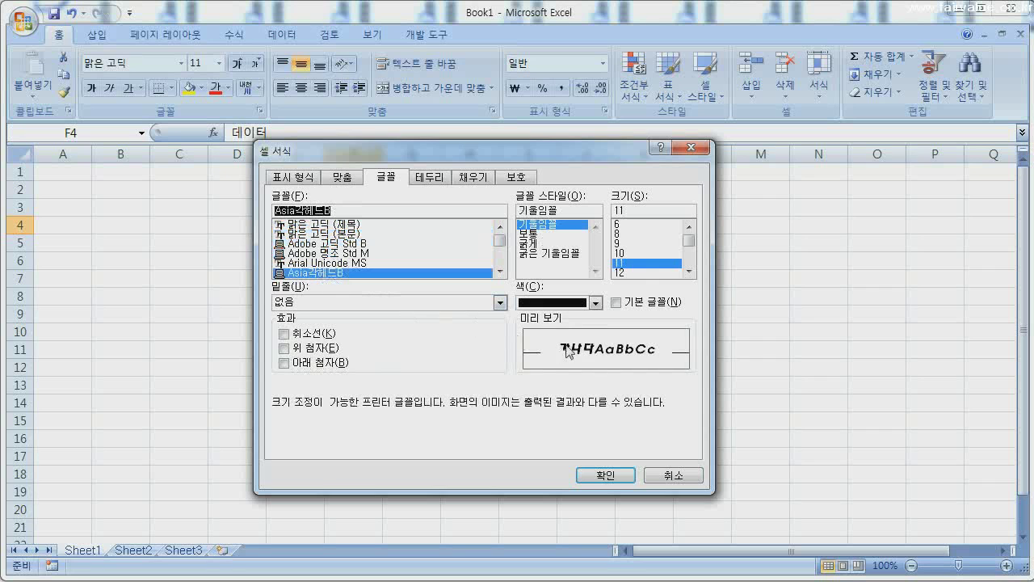
click(672, 476)
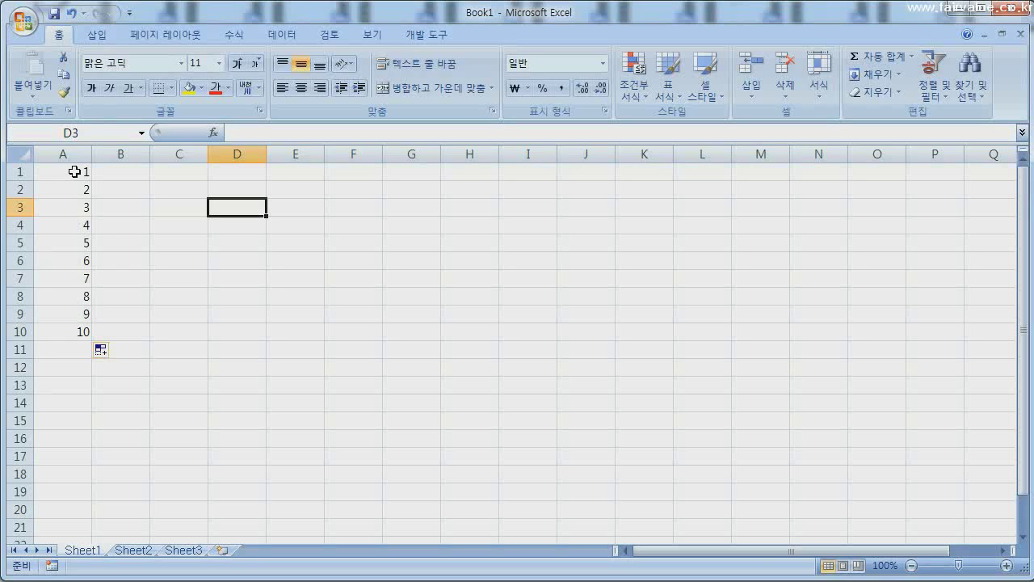
- Cut the numbers in A1:A10 into D1, then undo the move
drag(73, 171, 72, 328)
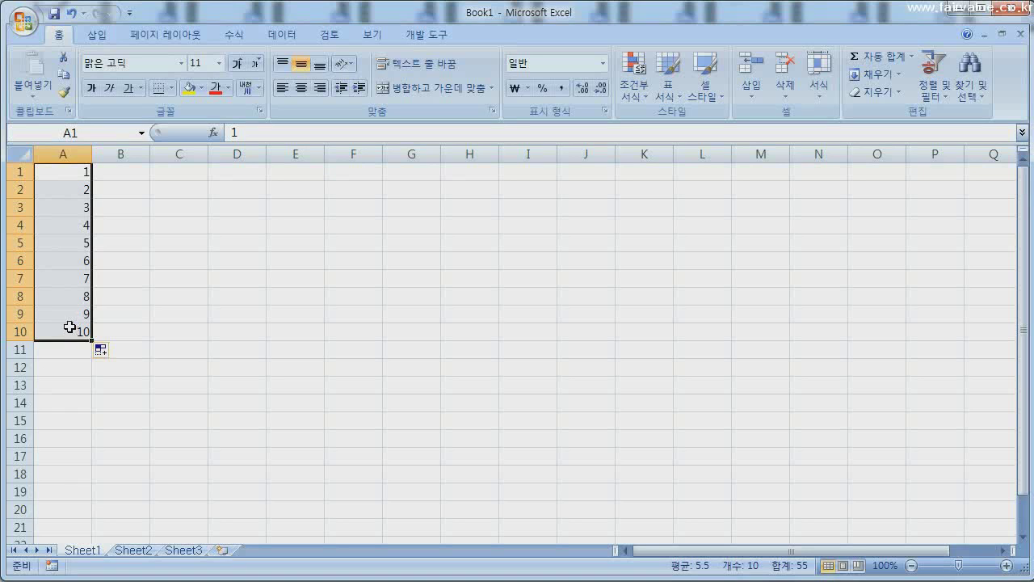
right_click(68, 191)
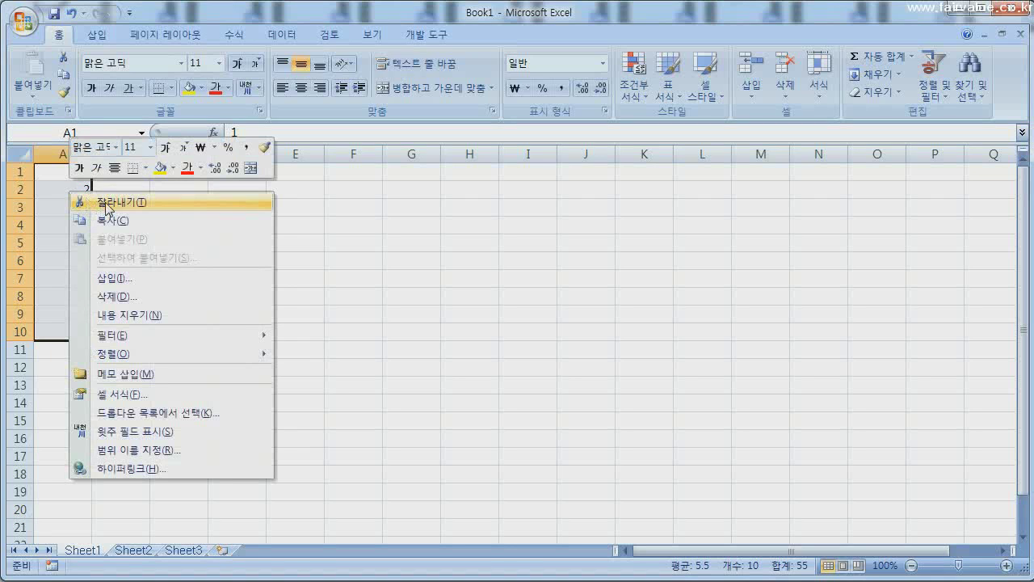
click(107, 204)
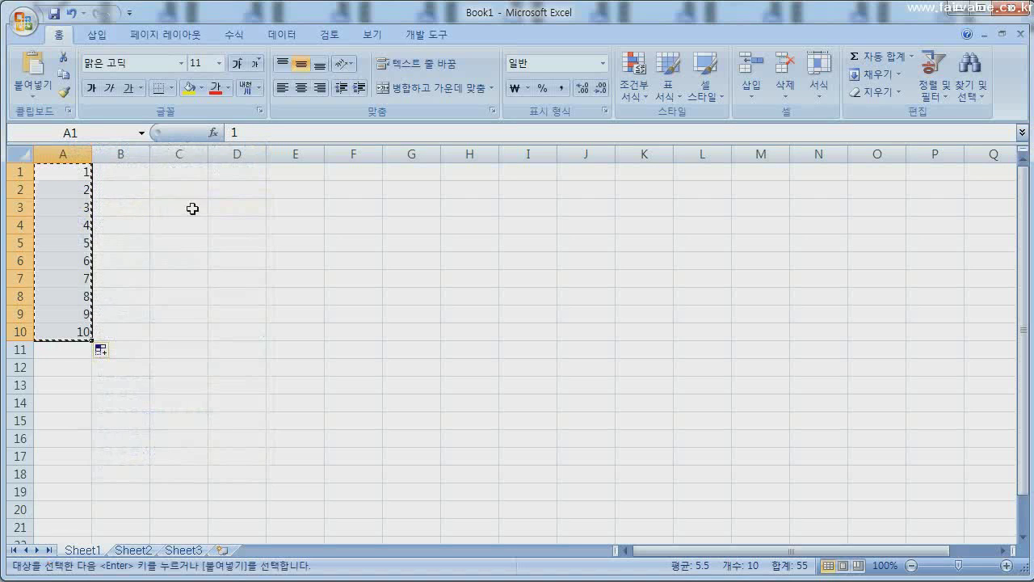
click(242, 173)
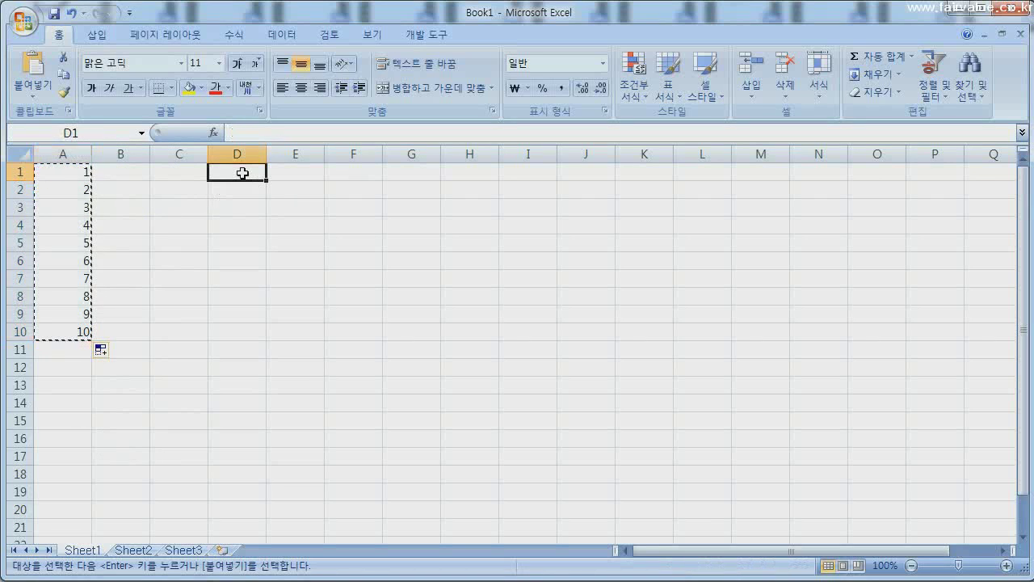
right_click(244, 174)
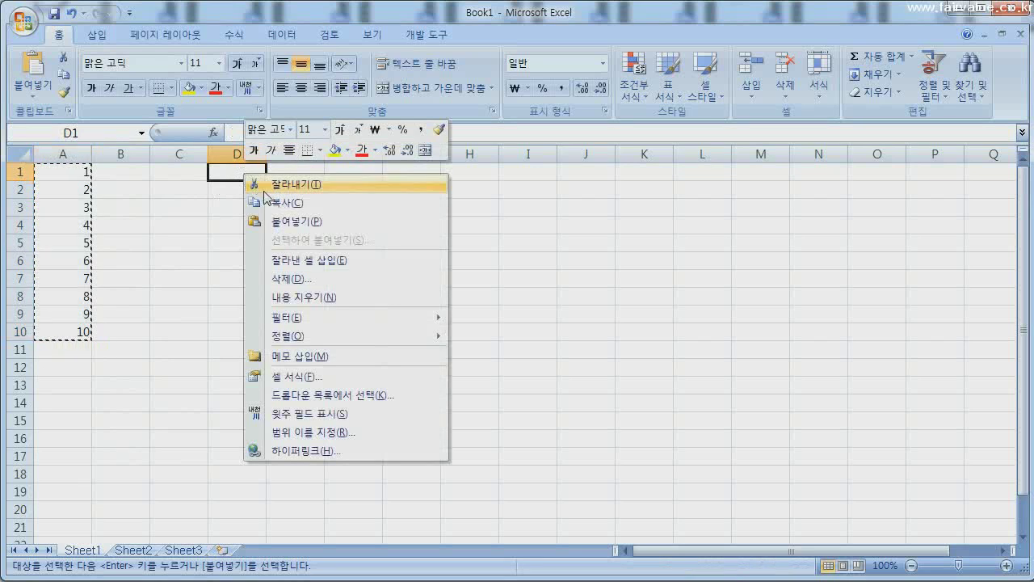
click(292, 223)
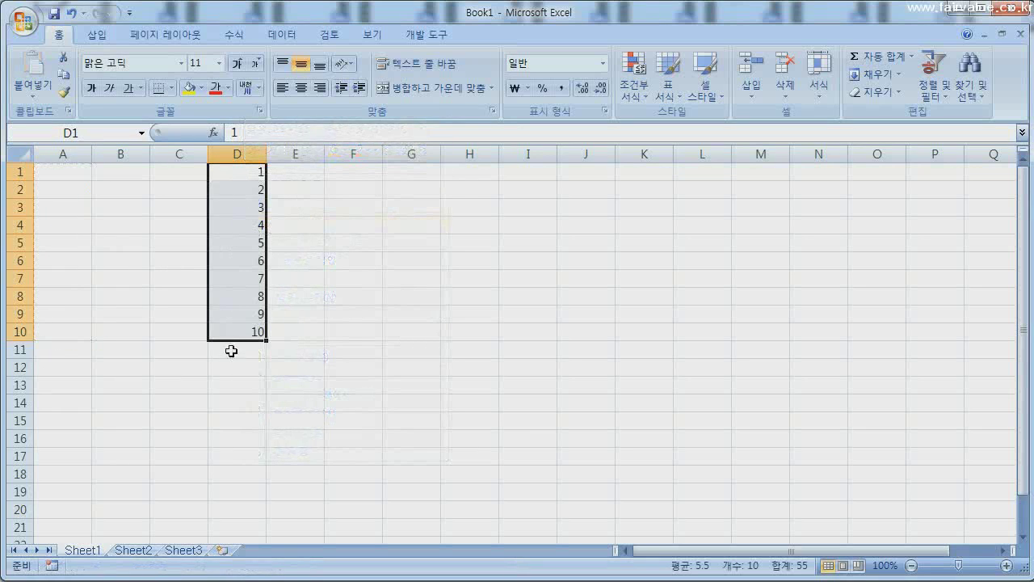
key(ctrl+z)
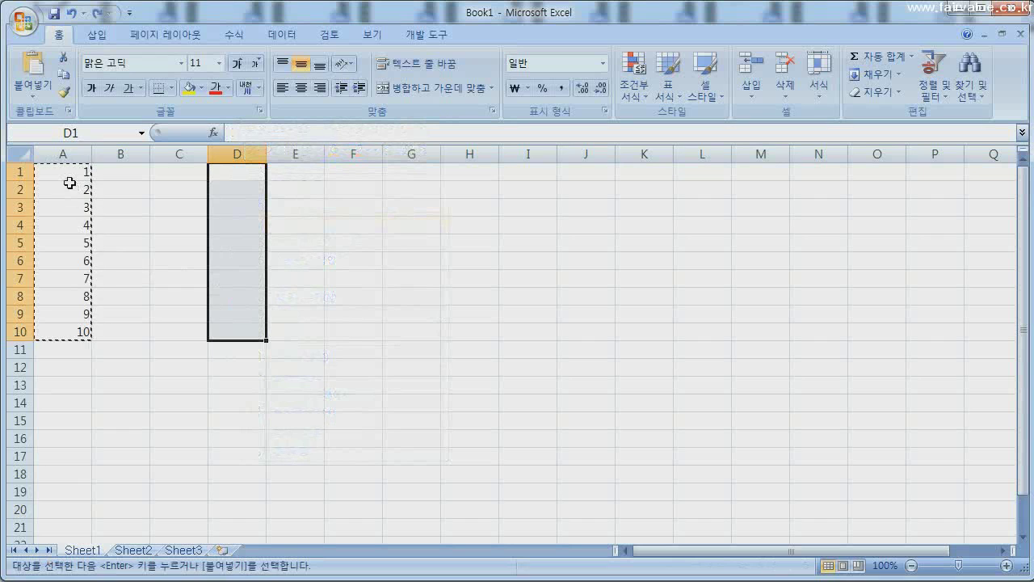
- Copy A1:A10, paste the numbers into D1:D10, and end copy mode
drag(72, 172, 72, 321)
right_click(69, 231)
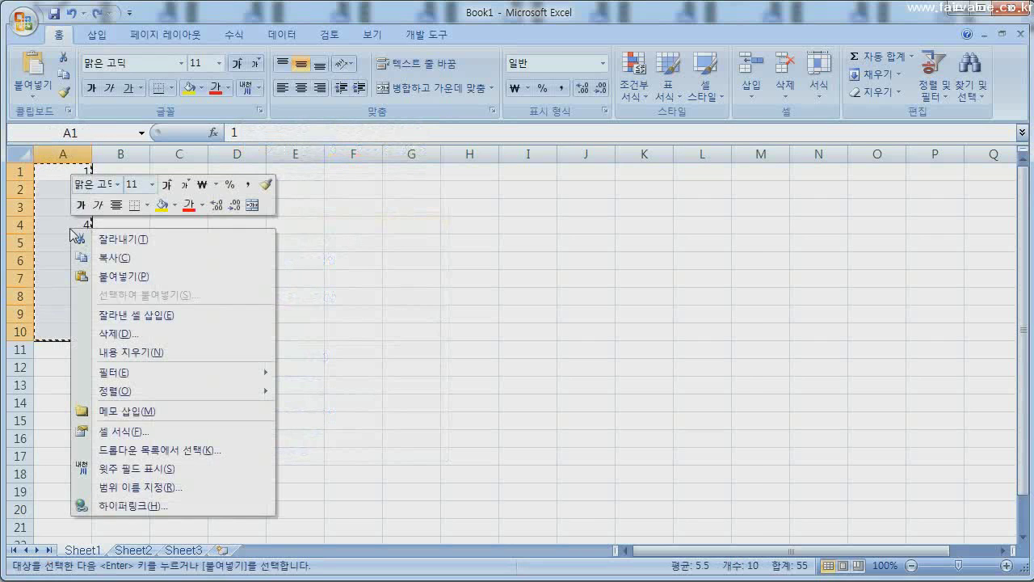
key(Escape)
click(229, 177)
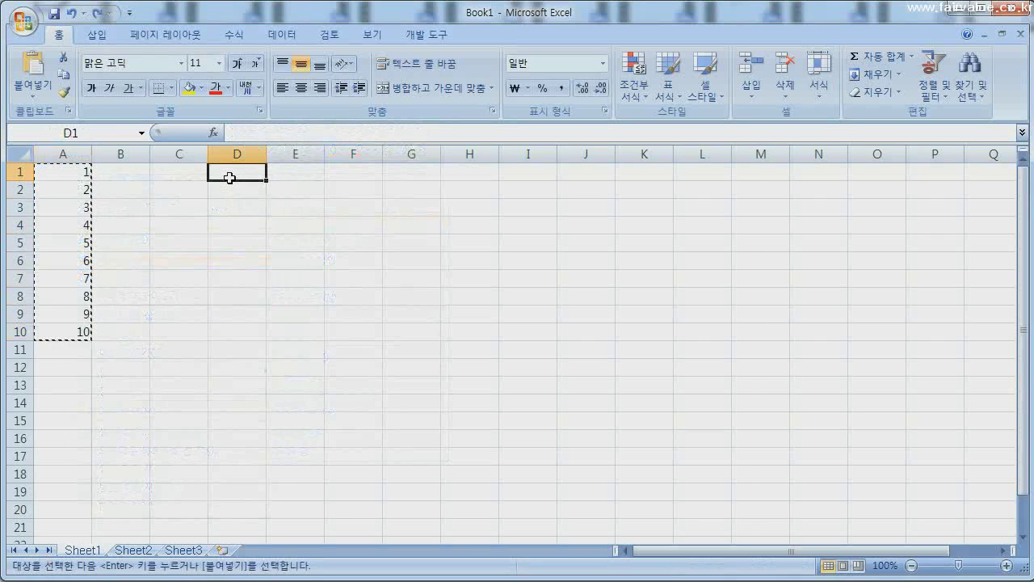
right_click(231, 179)
click(283, 230)
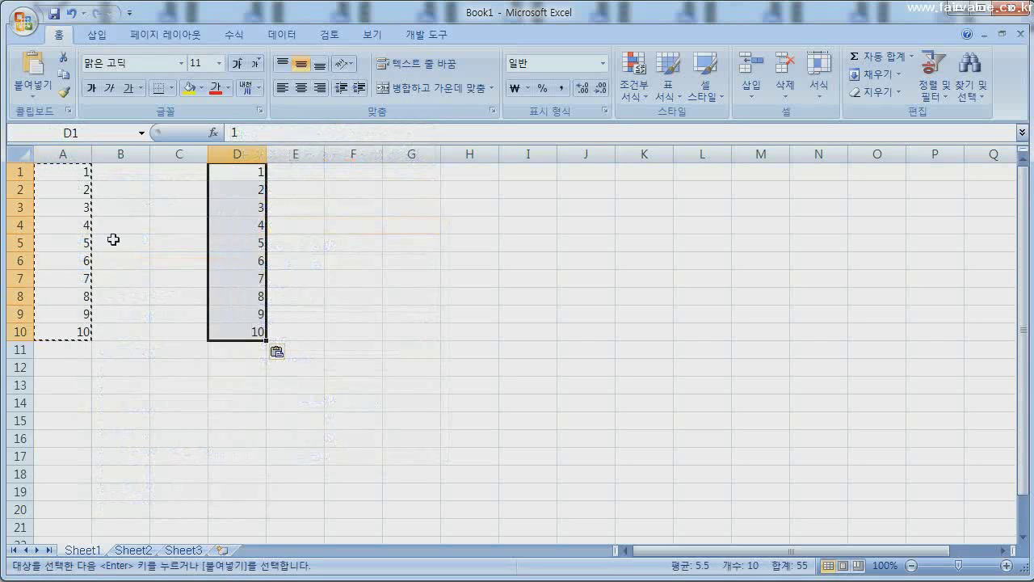
key(Escape)
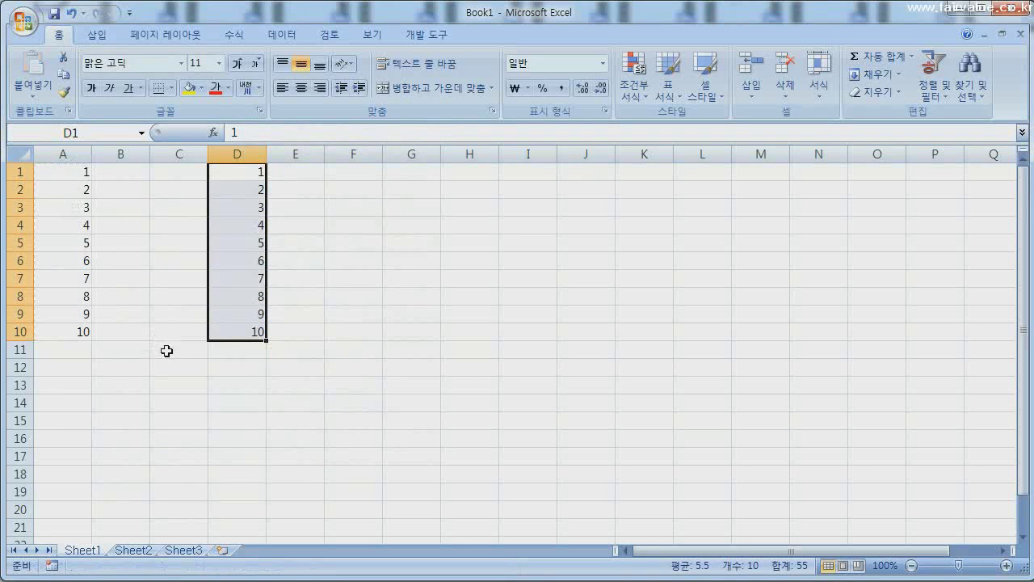
click(166, 353)
click(234, 177)
- Copy the 1–10 numbers from D1:D10 and paste them into F1:F10
drag(239, 183, 238, 331)
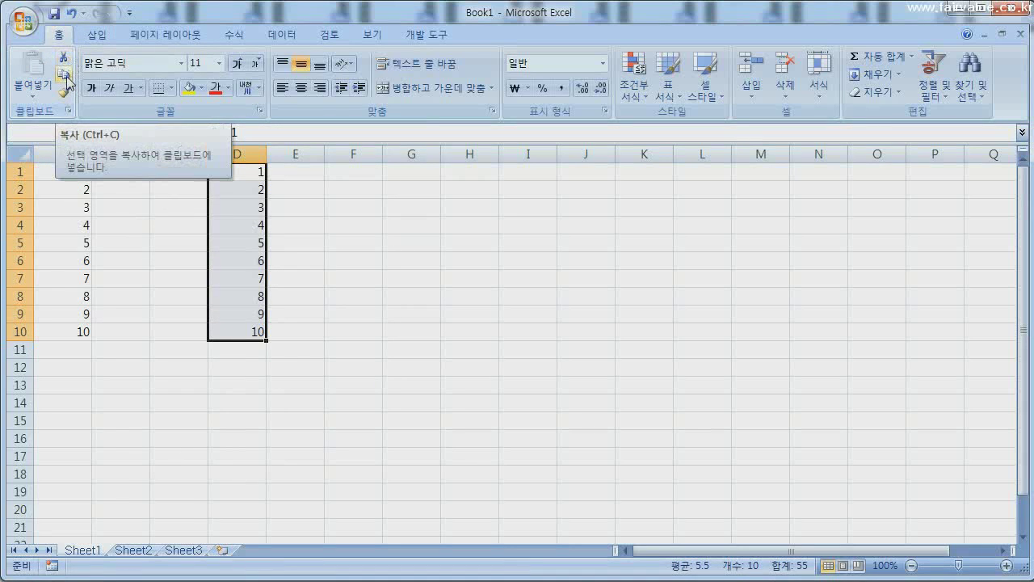
click(69, 80)
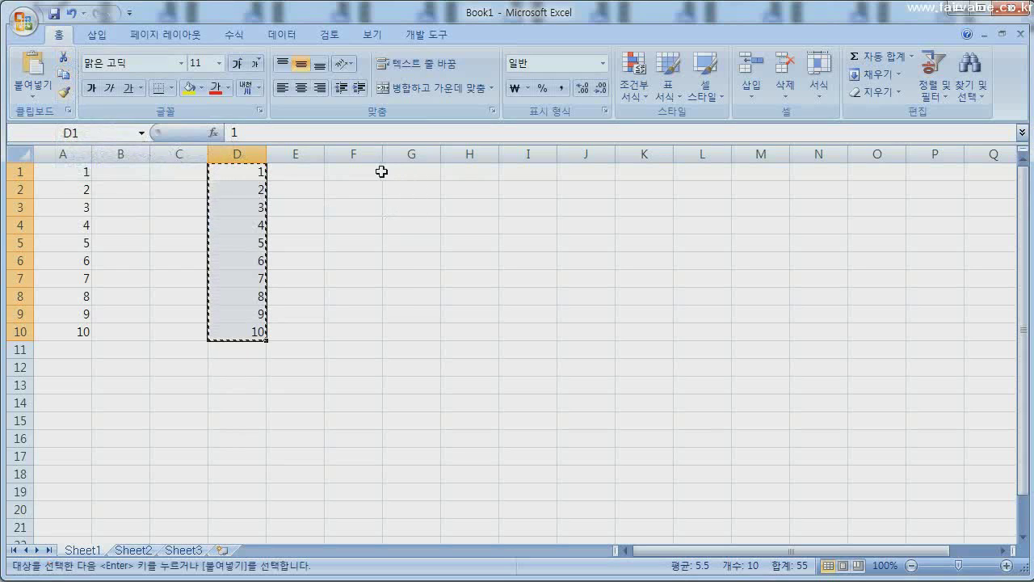
click(357, 172)
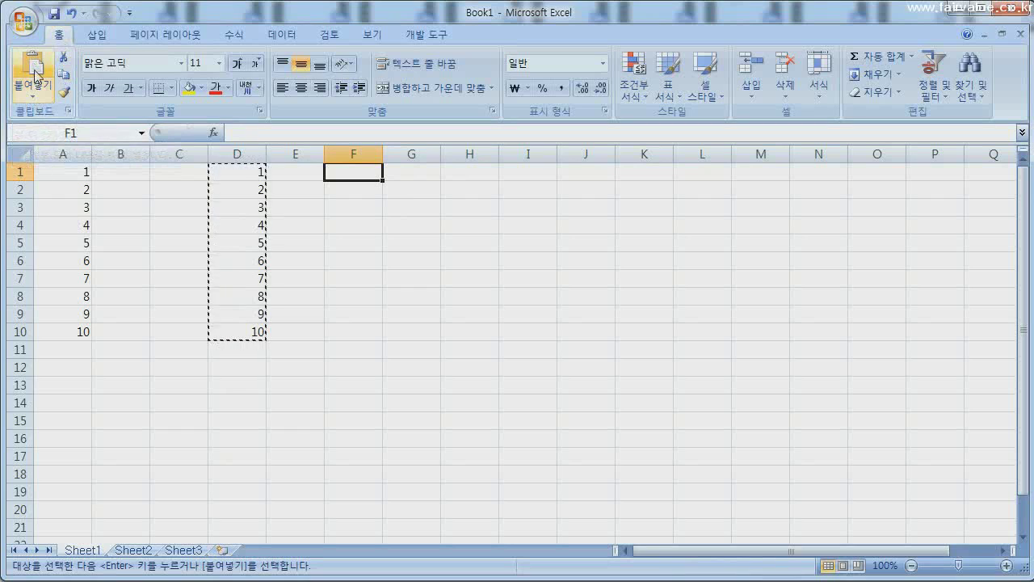
click(36, 72)
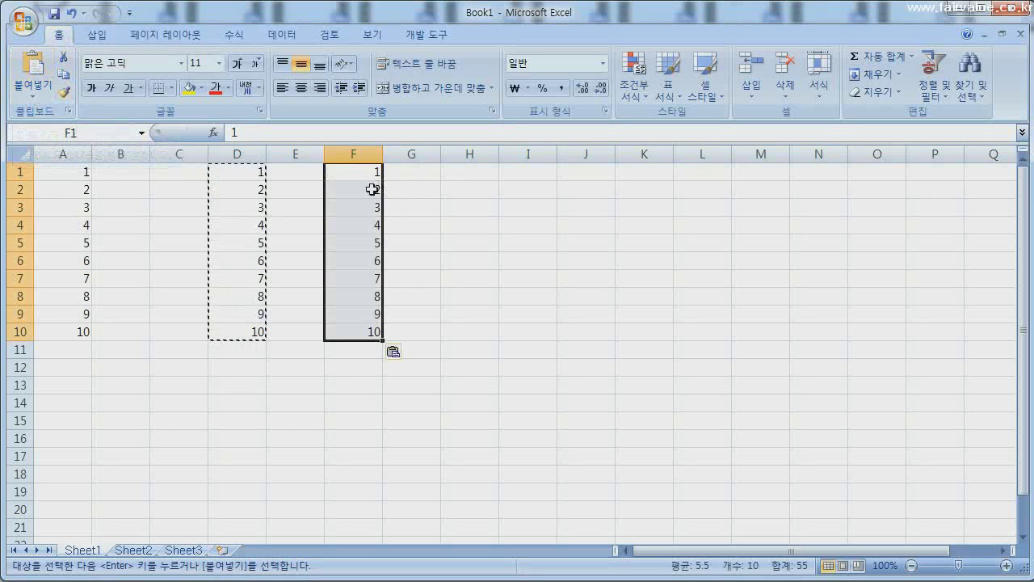
key(Escape)
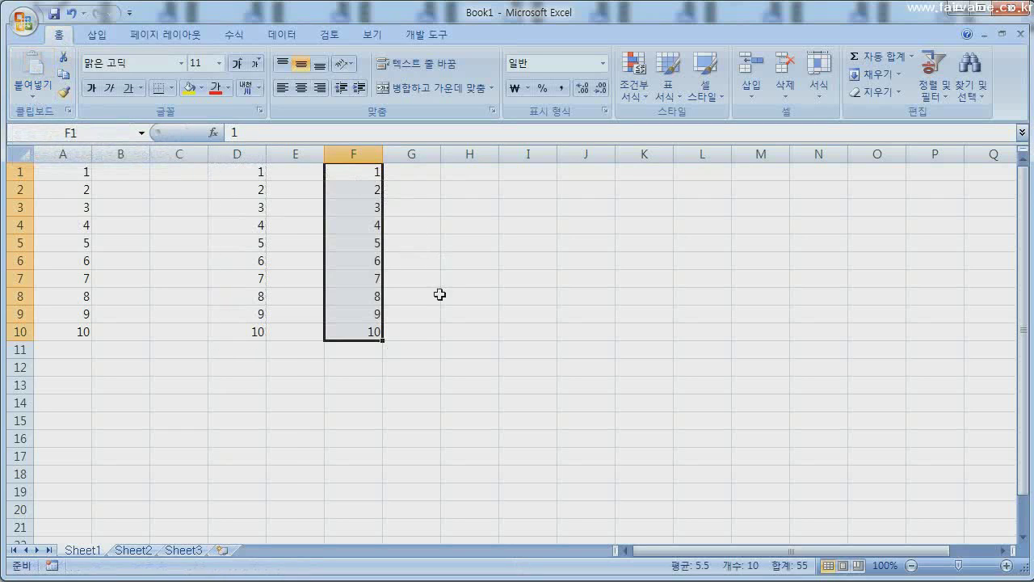
- Show the Office Clipboard task pane, which reports an empty clipboard
click(427, 350)
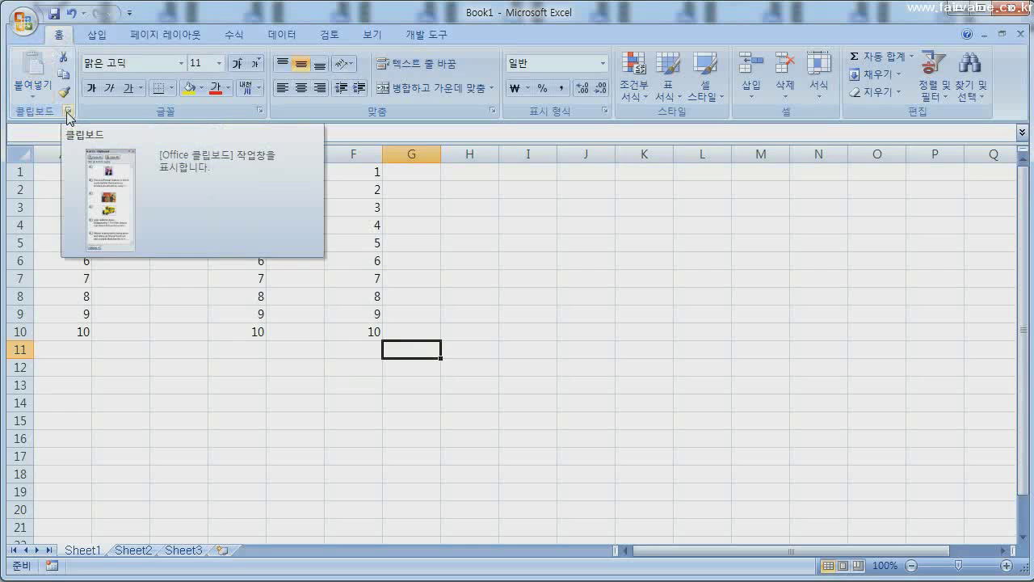
click(68, 112)
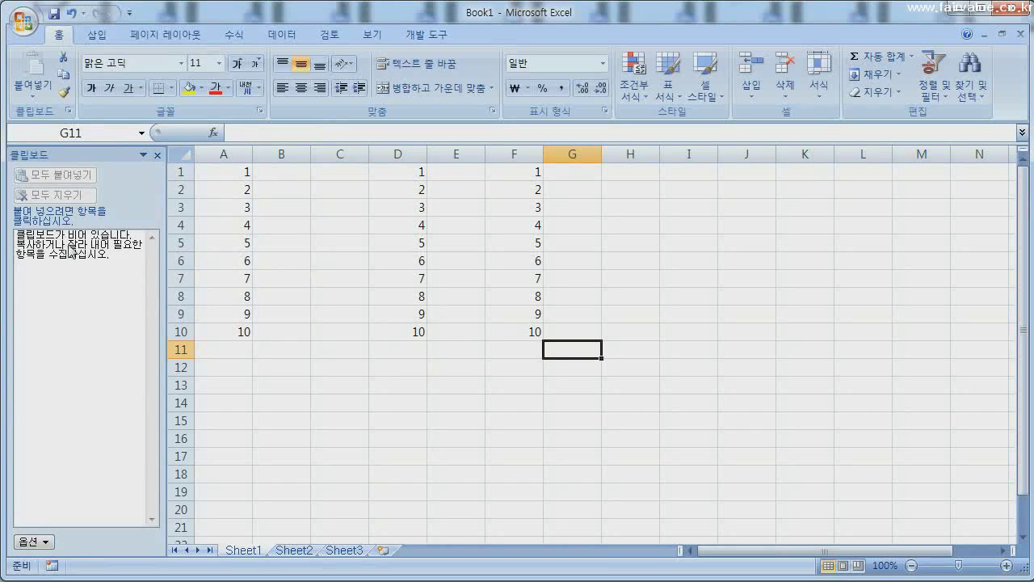
- Copy A1:A10 to the Office Clipboard and paste that item back into A1:A10
click(73, 252)
drag(234, 171, 223, 327)
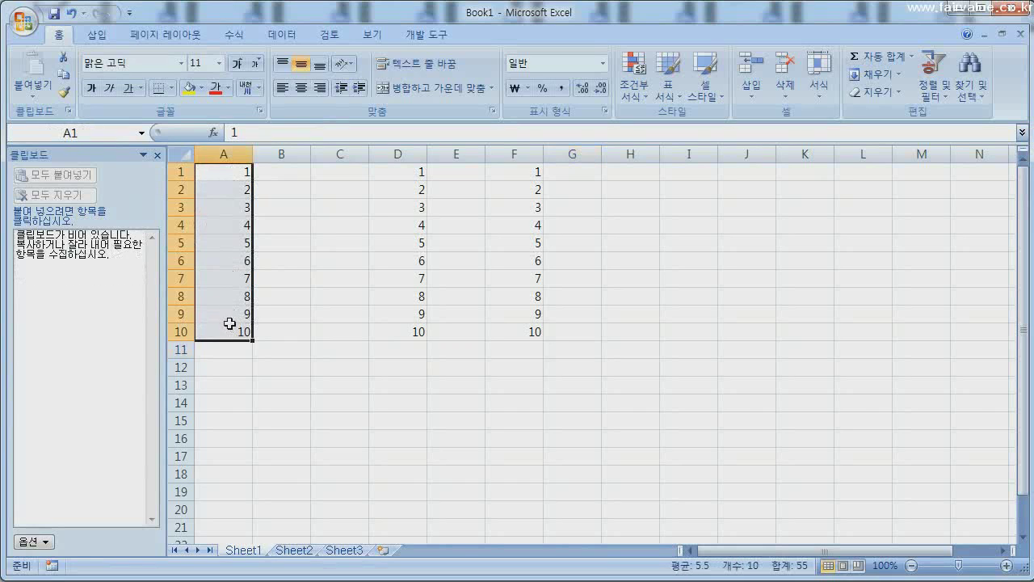
key(ctrl+c)
mouse_move(77, 250)
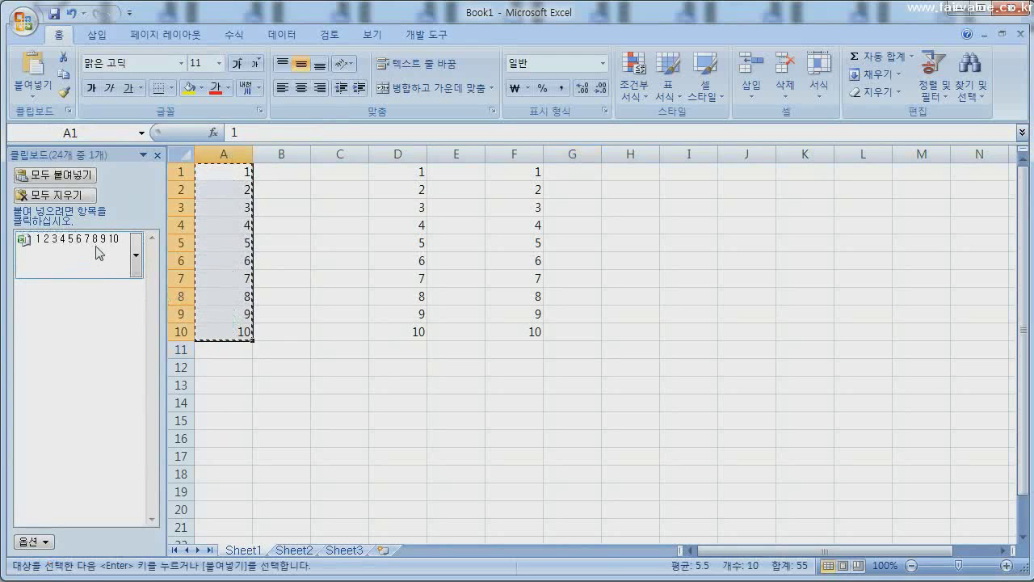
click(89, 248)
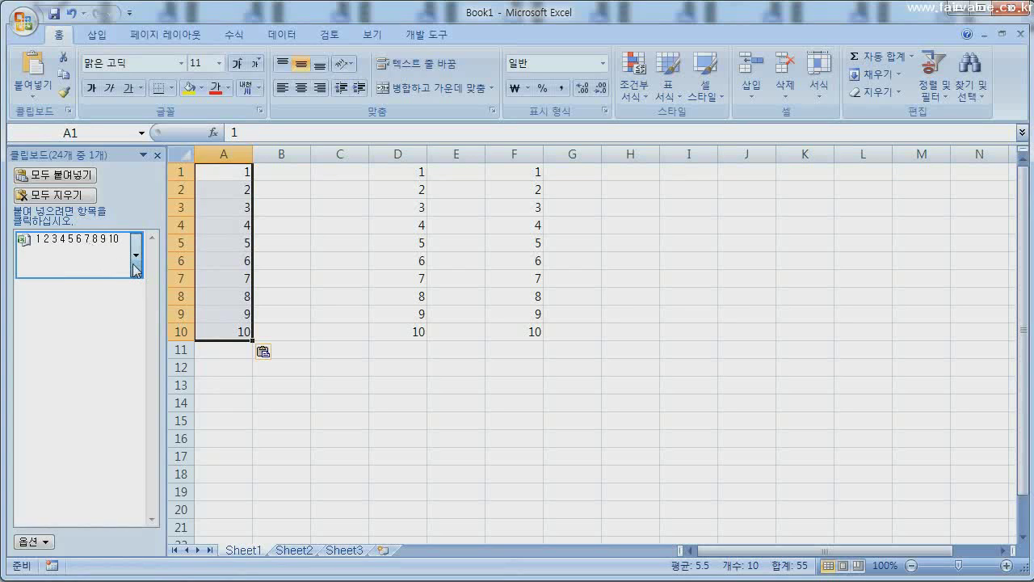
- Delete the 1–10 entry from the Office Clipboard and select cell C11
click(136, 254)
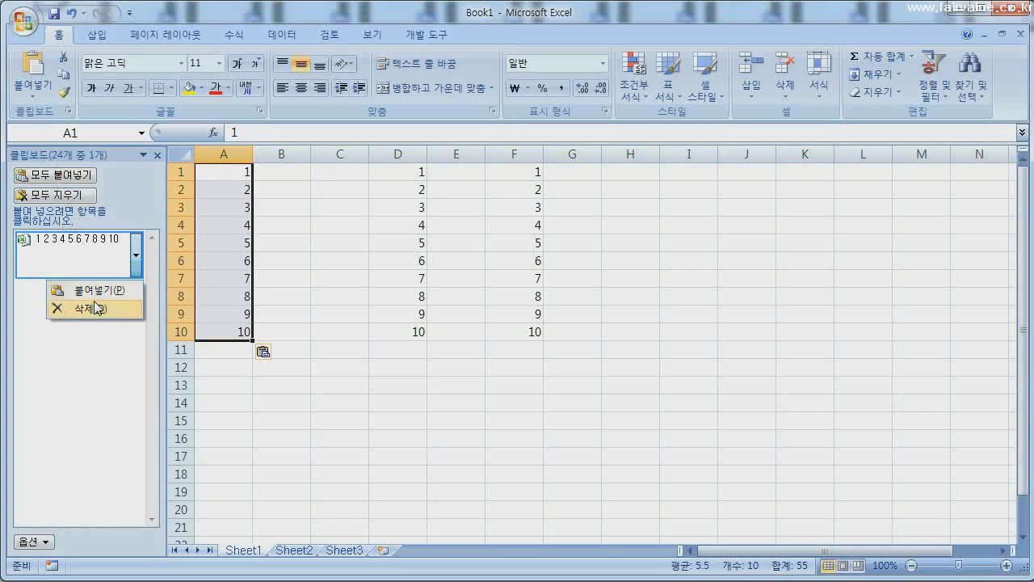
click(95, 308)
click(341, 349)
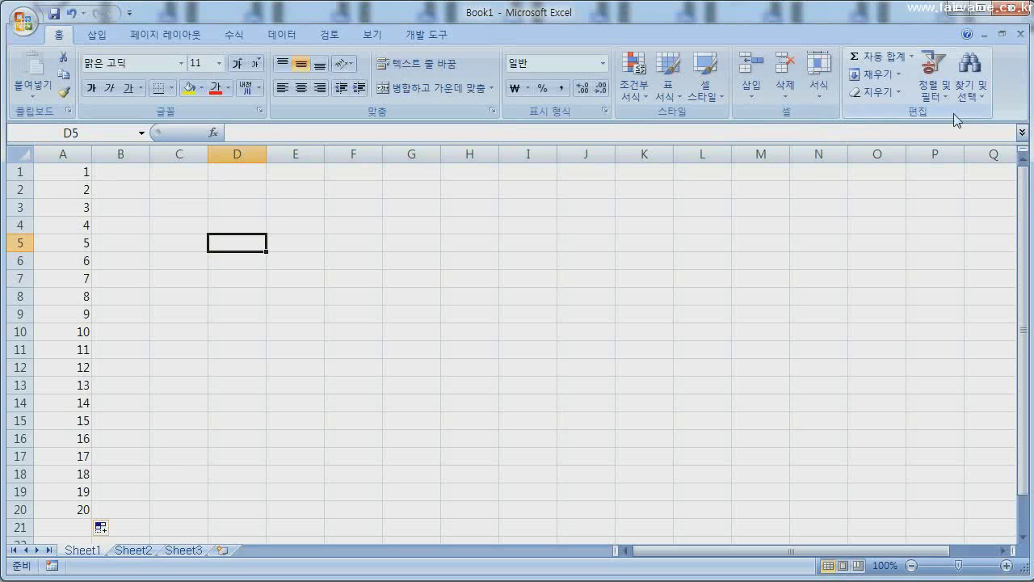
- Find the value 10 with Find and Replace, locating cell A10, then close the dialog
click(974, 91)
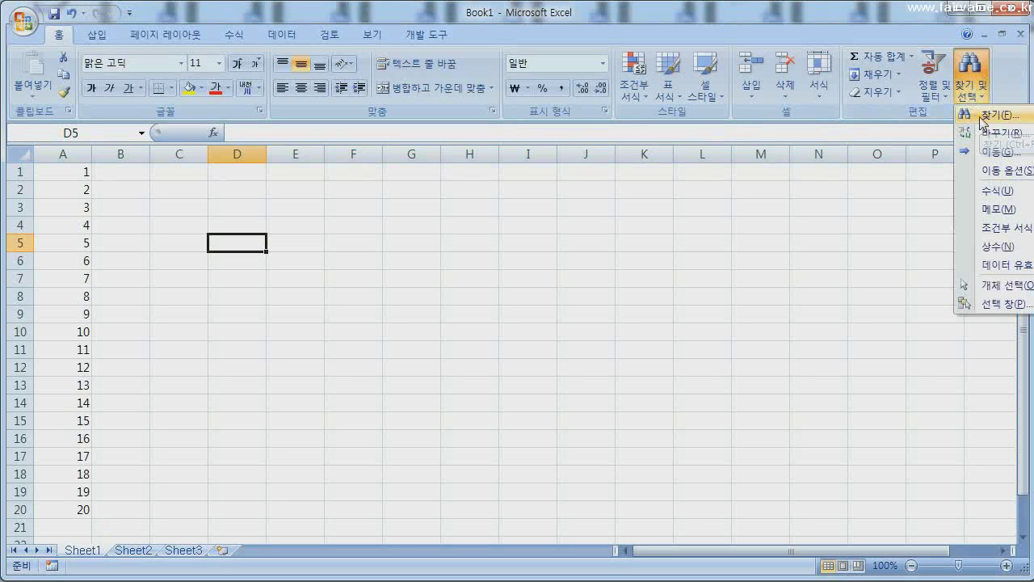
click(983, 118)
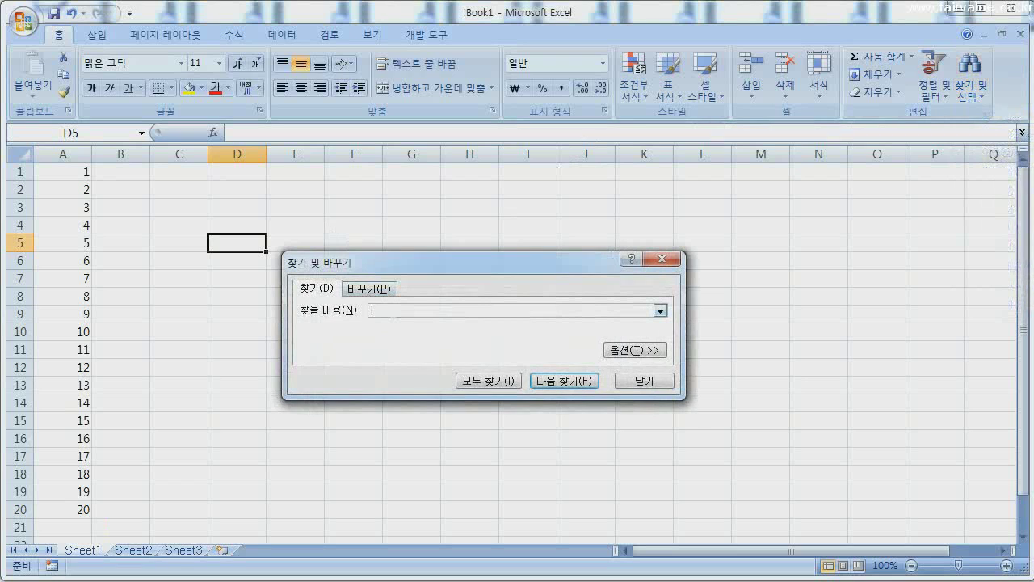
click(372, 289)
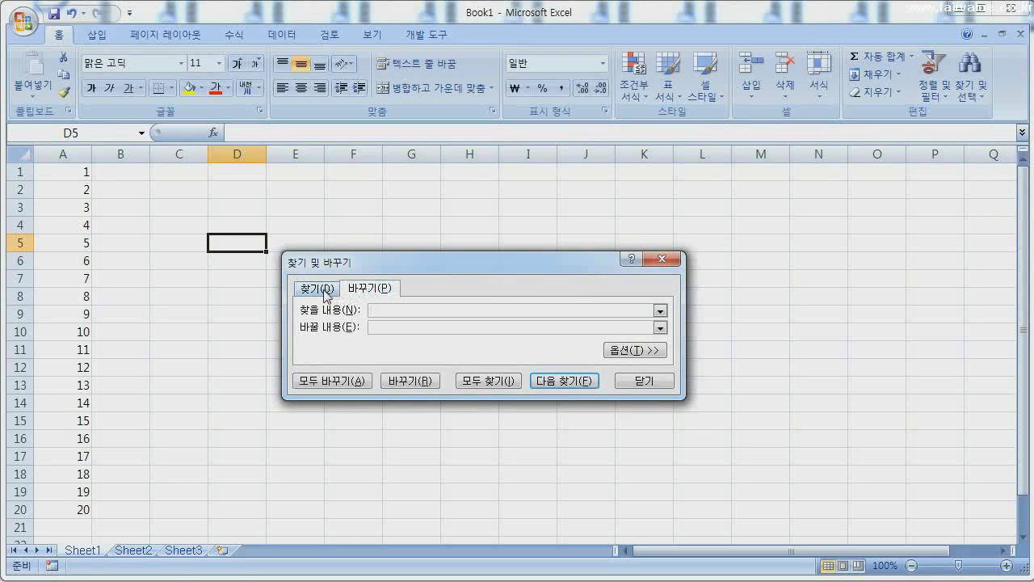
click(328, 289)
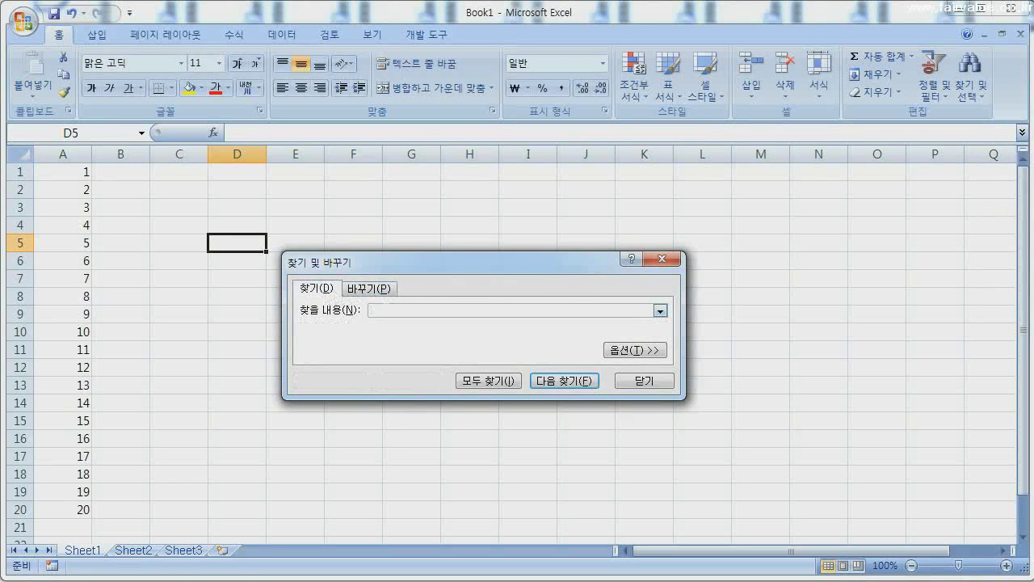
text(10)
click(558, 383)
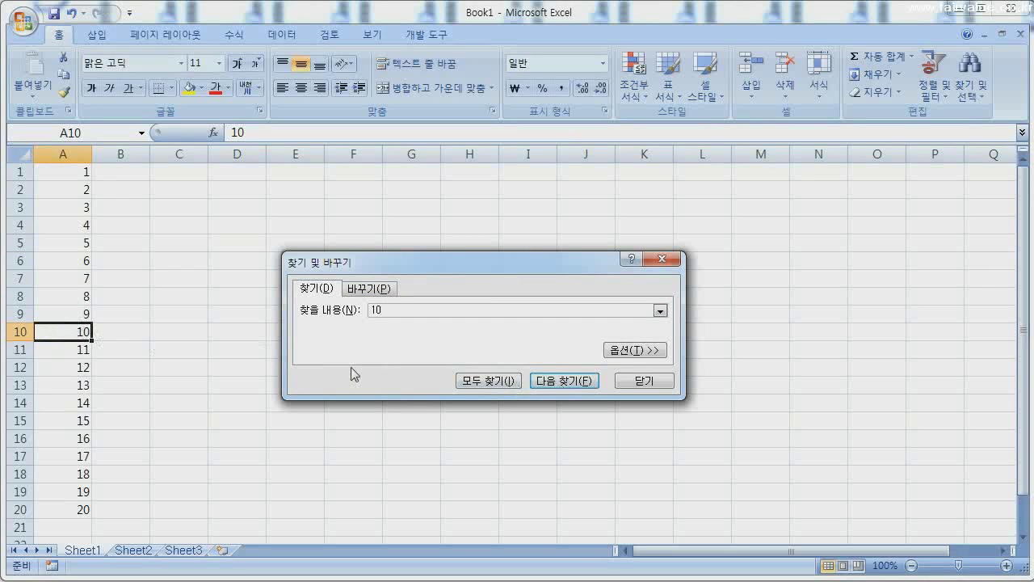
click(368, 292)
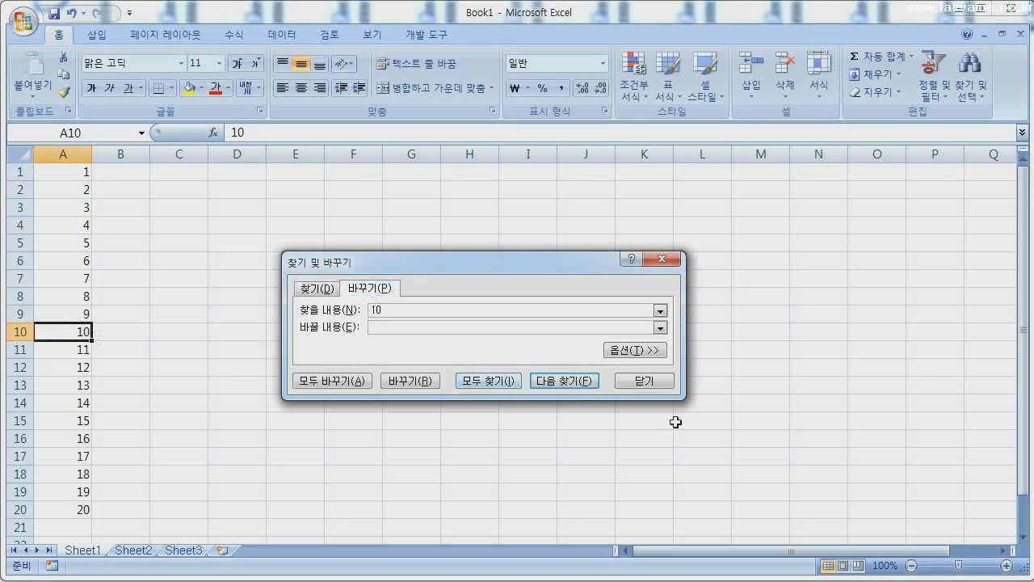
key(Escape)
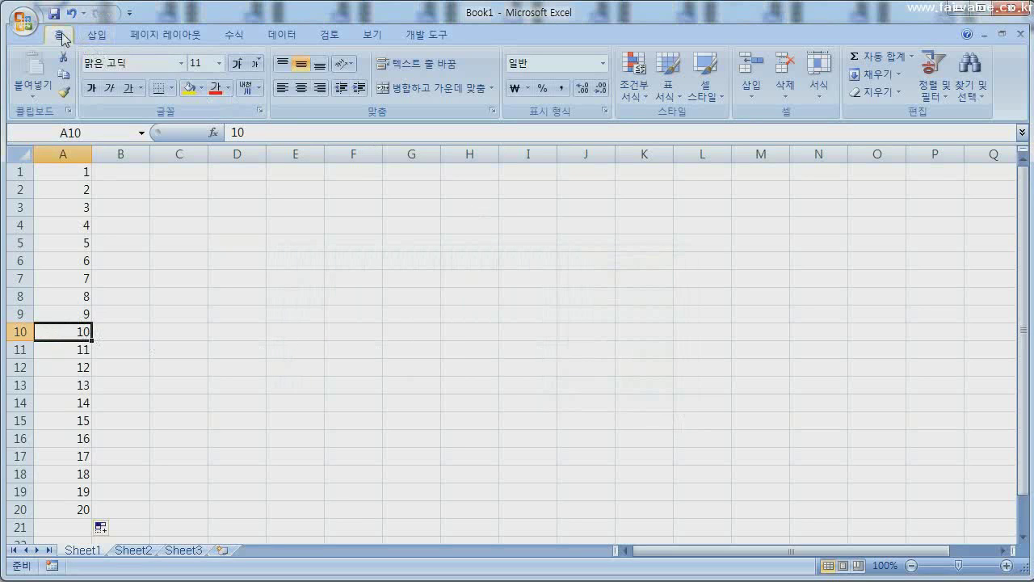
- Open Find and Replace on the Replace tab with 1000 as the replacement value
click(973, 87)
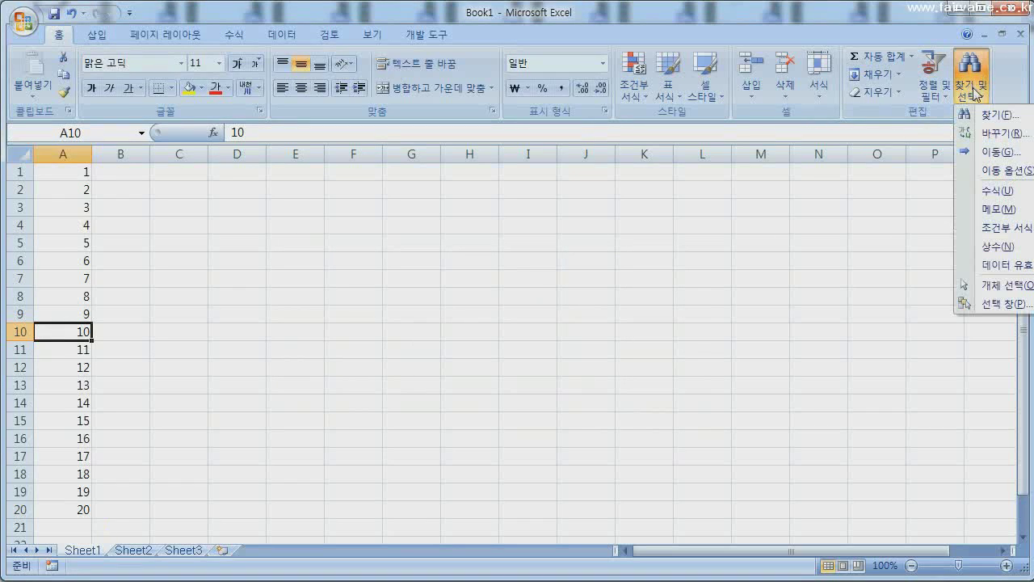
click(986, 136)
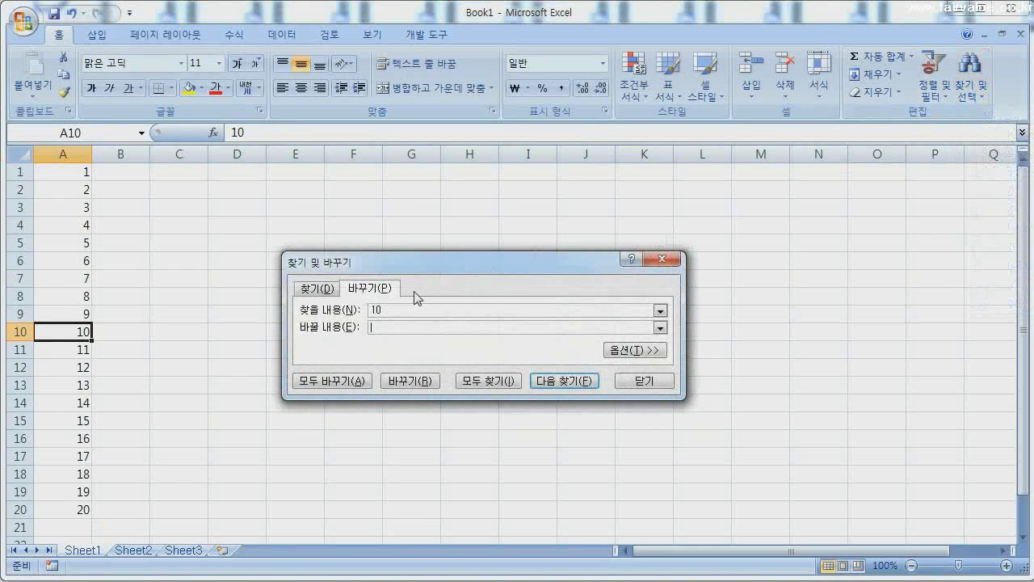
click(378, 292)
click(396, 327)
text(1000)
- Find the 10 in A10, replace it with 1000, and close the dialog
click(561, 386)
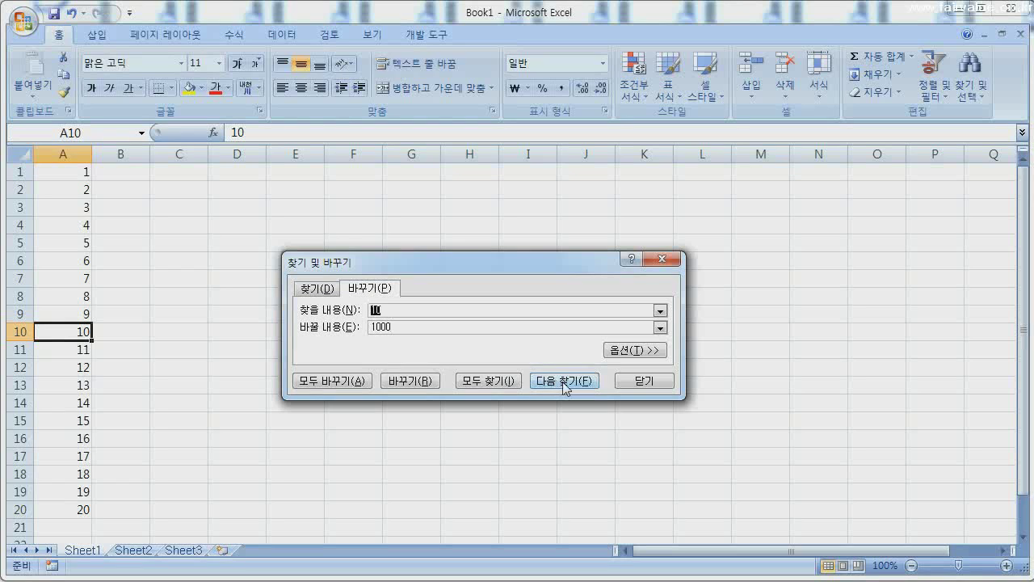
click(564, 386)
click(350, 173)
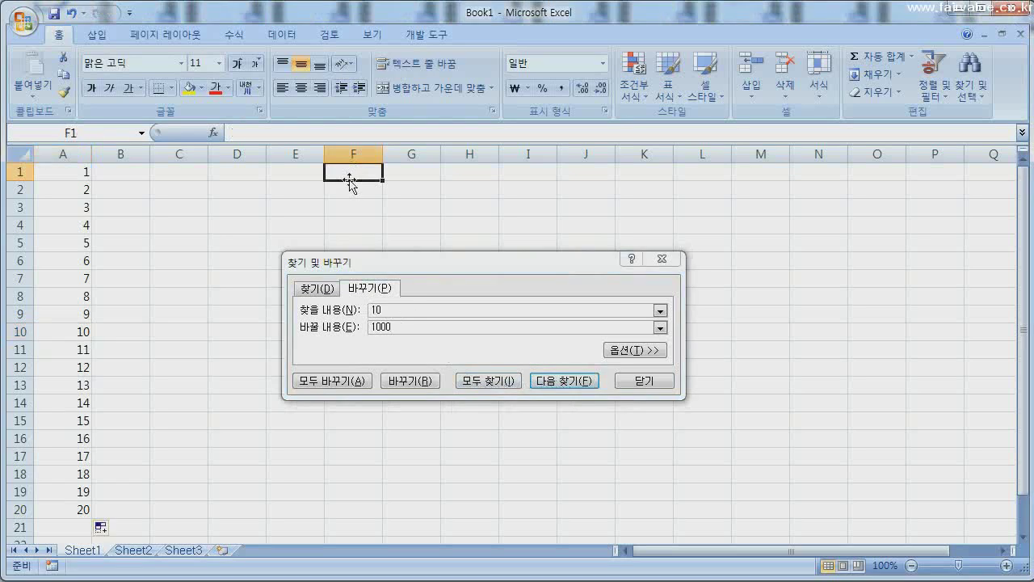
click(556, 379)
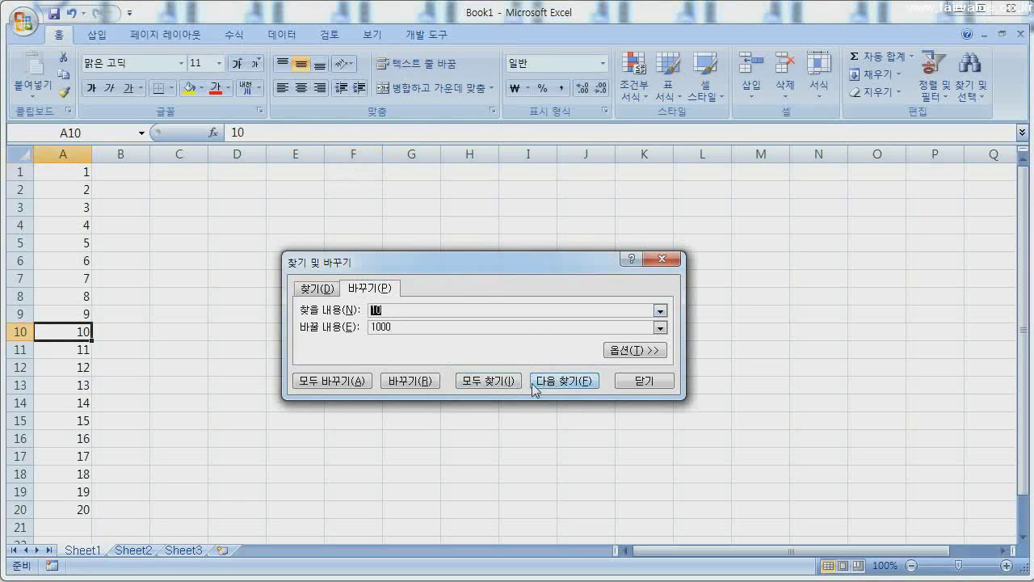
click(414, 381)
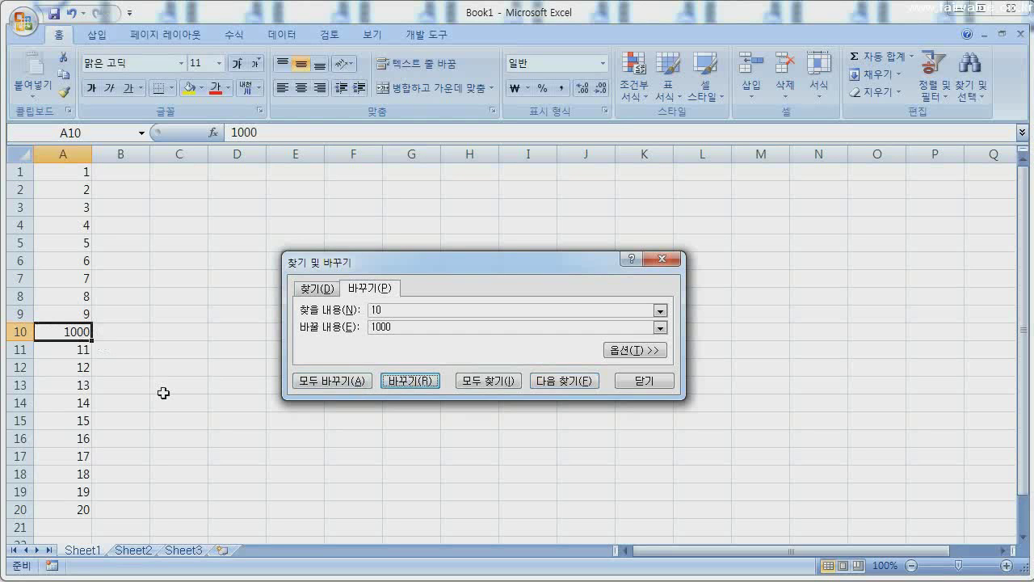
click(659, 383)
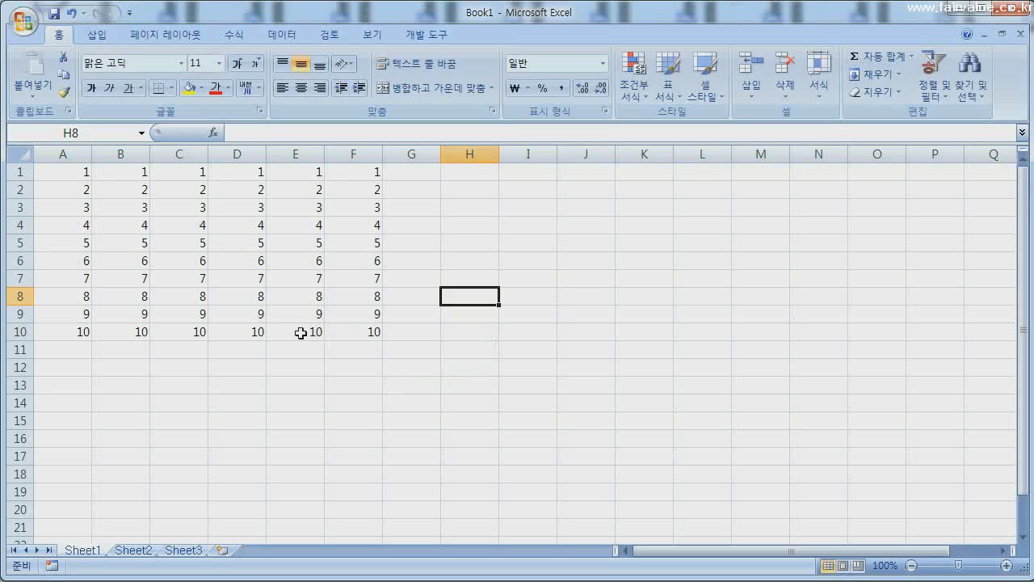
- Select cell C5
click(187, 246)
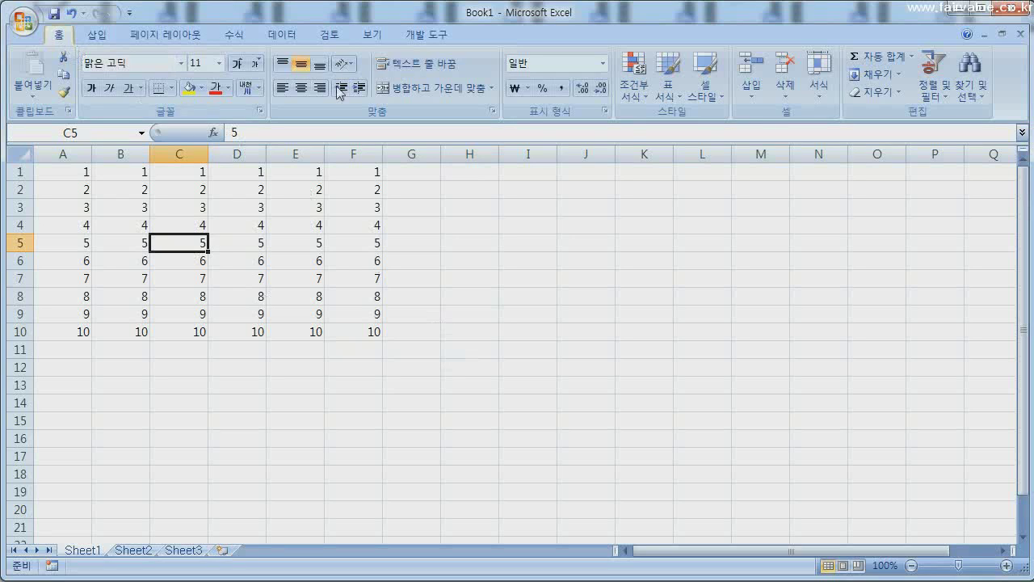
- Insert a blank cell at C5, shifting column C's values down into C6:C11
click(751, 93)
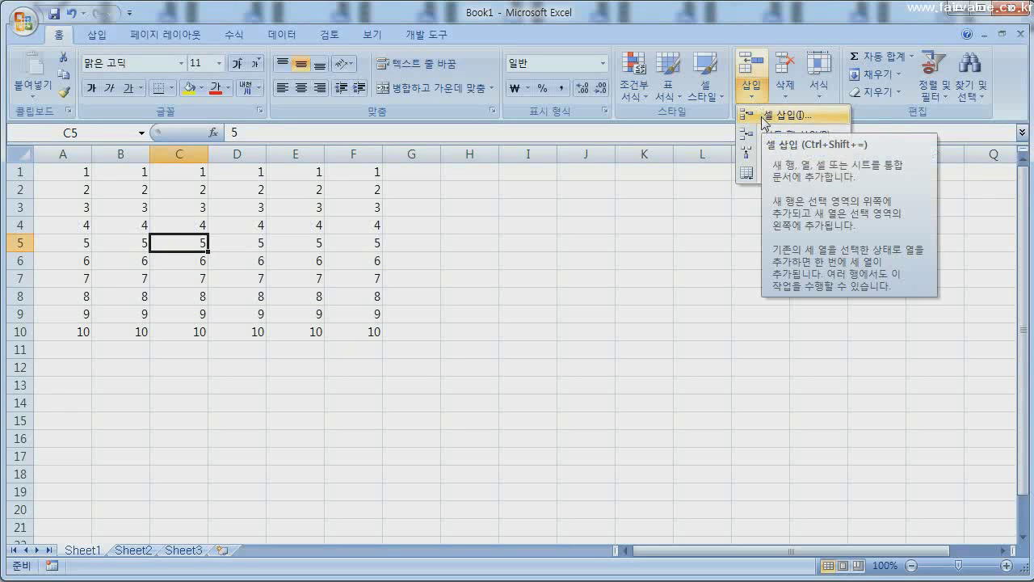
click(788, 116)
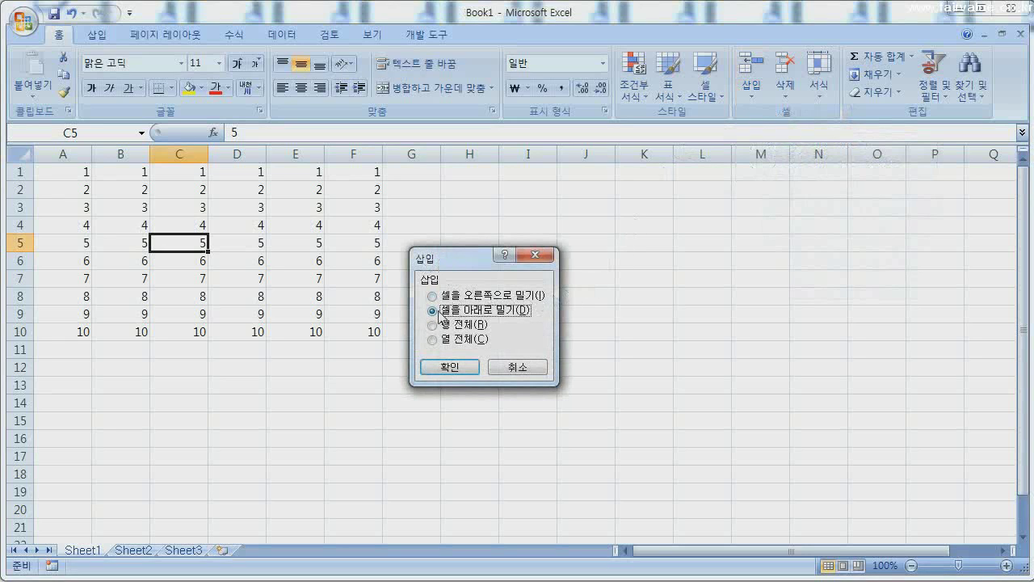
click(450, 368)
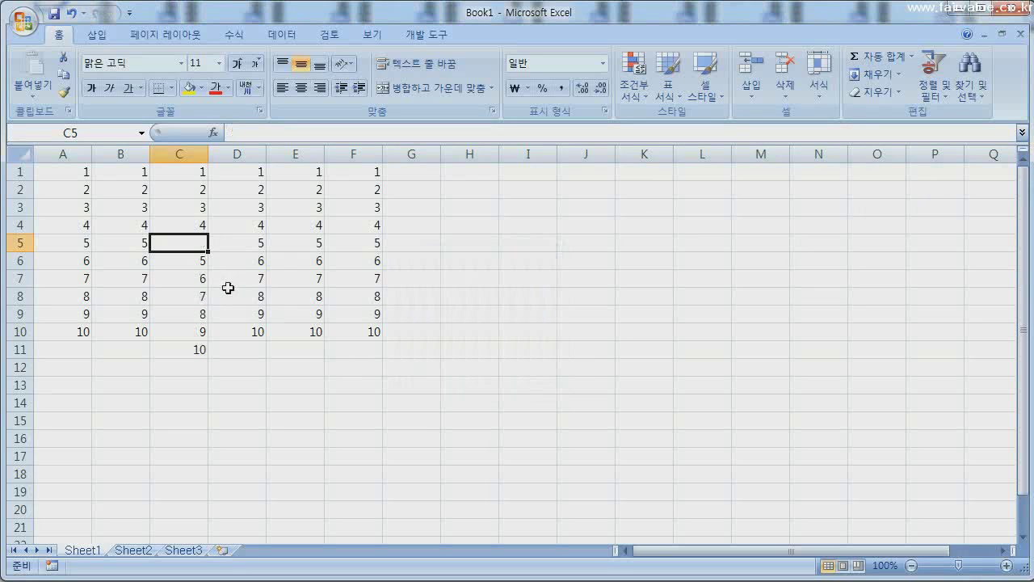
drag(202, 261, 188, 351)
click(188, 371)
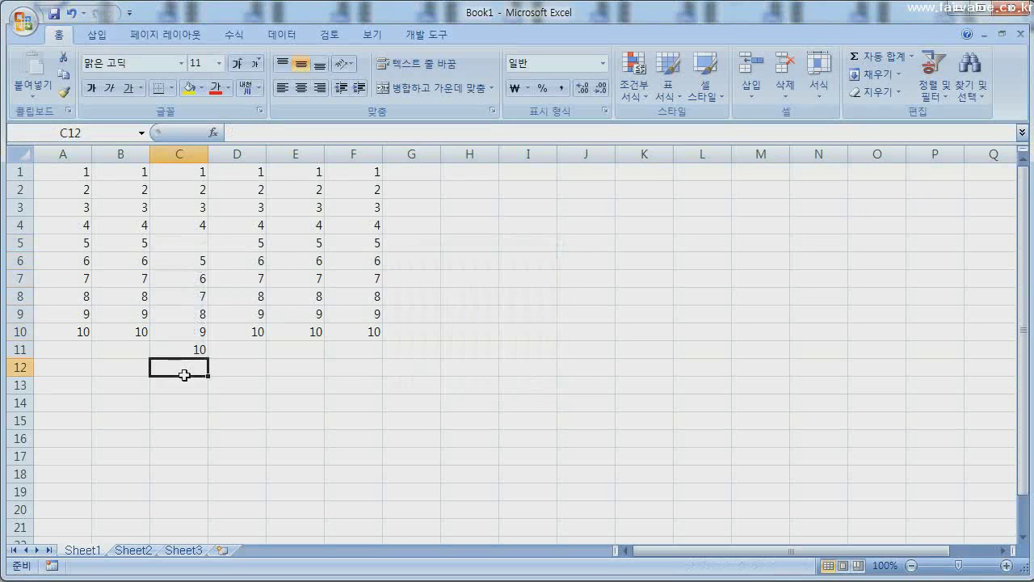
click(189, 247)
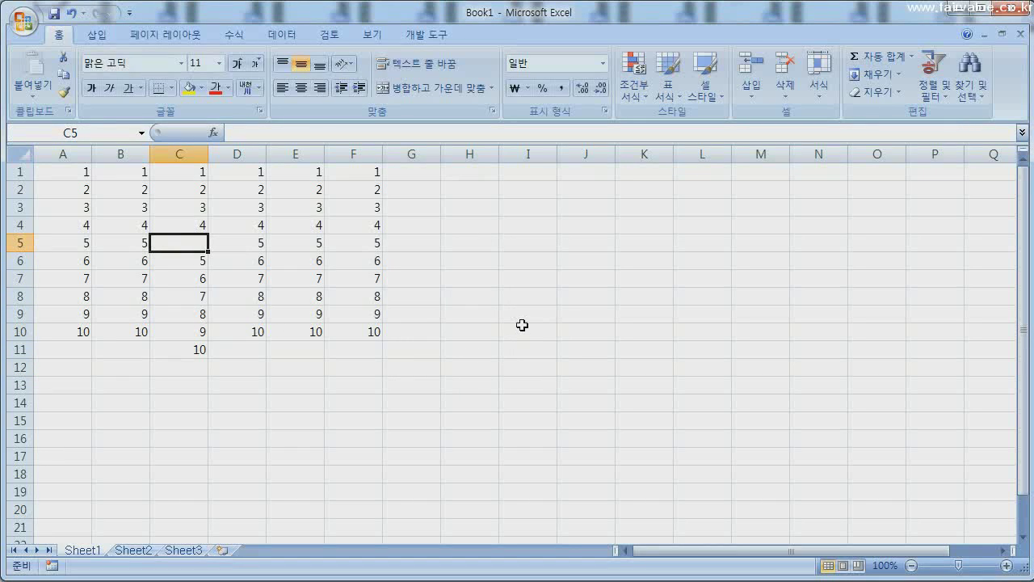
- Insert a blank cell at E5, shifting the rest of row 5 right
click(302, 244)
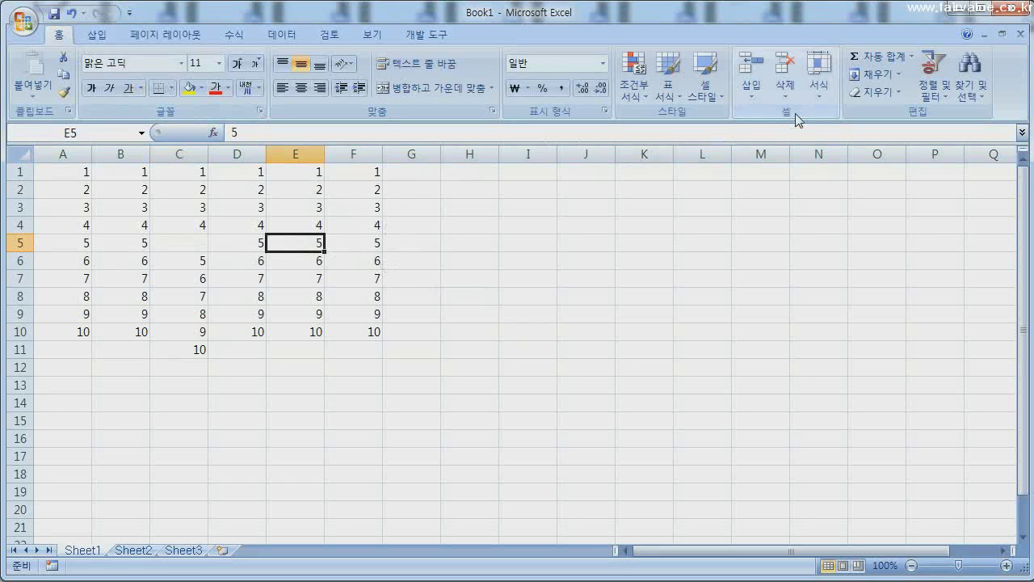
click(756, 99)
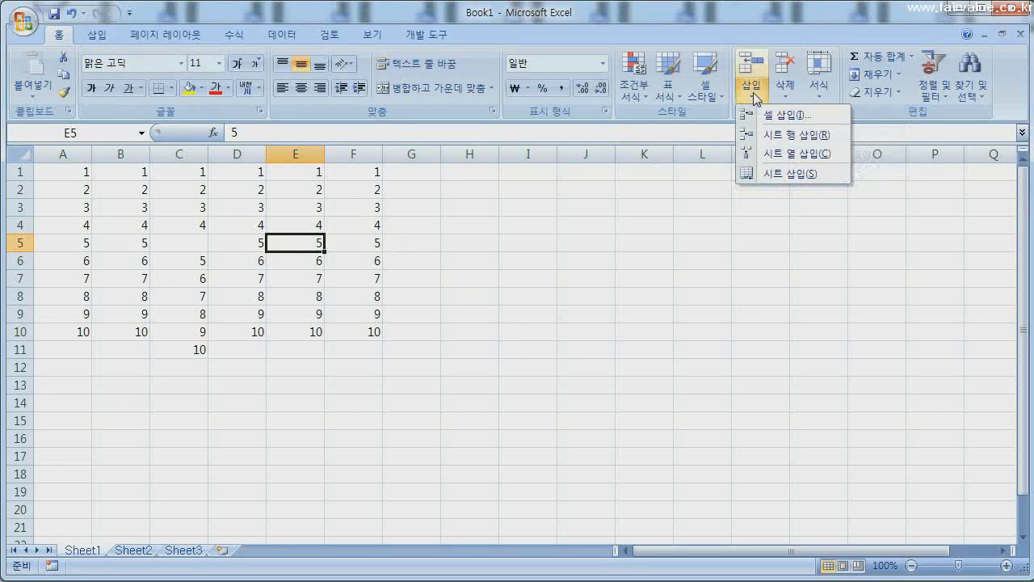
click(768, 117)
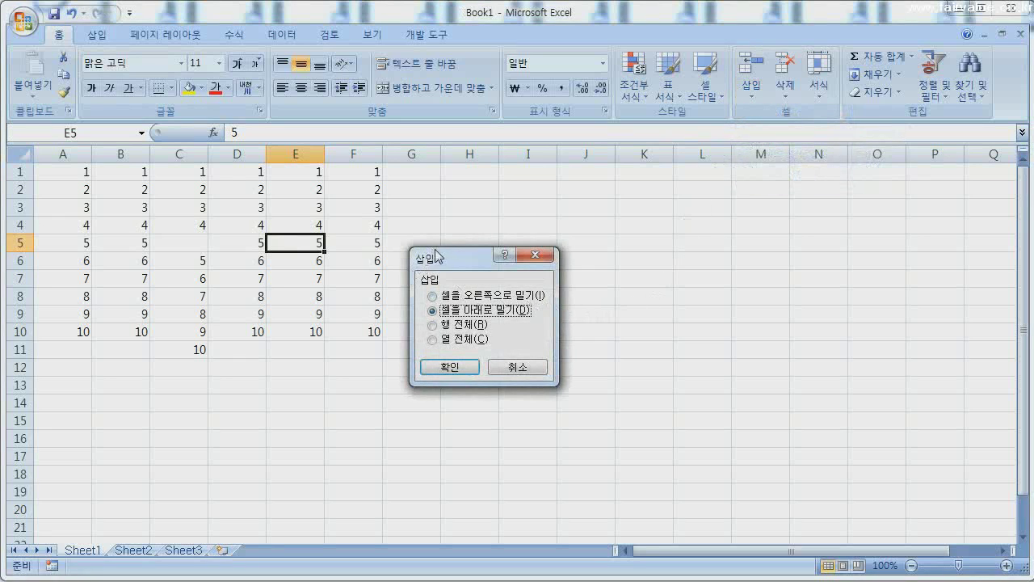
click(438, 298)
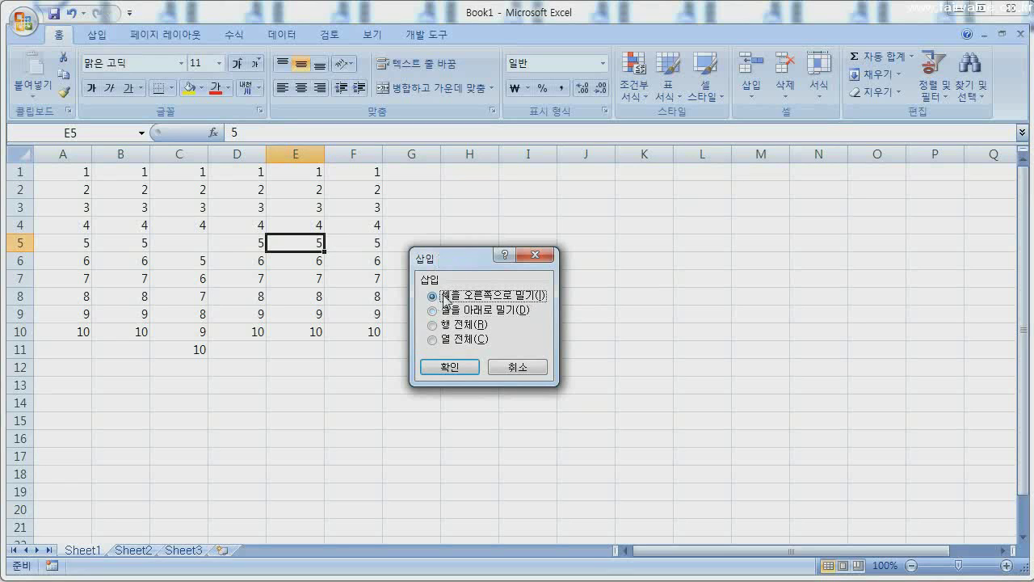
click(450, 368)
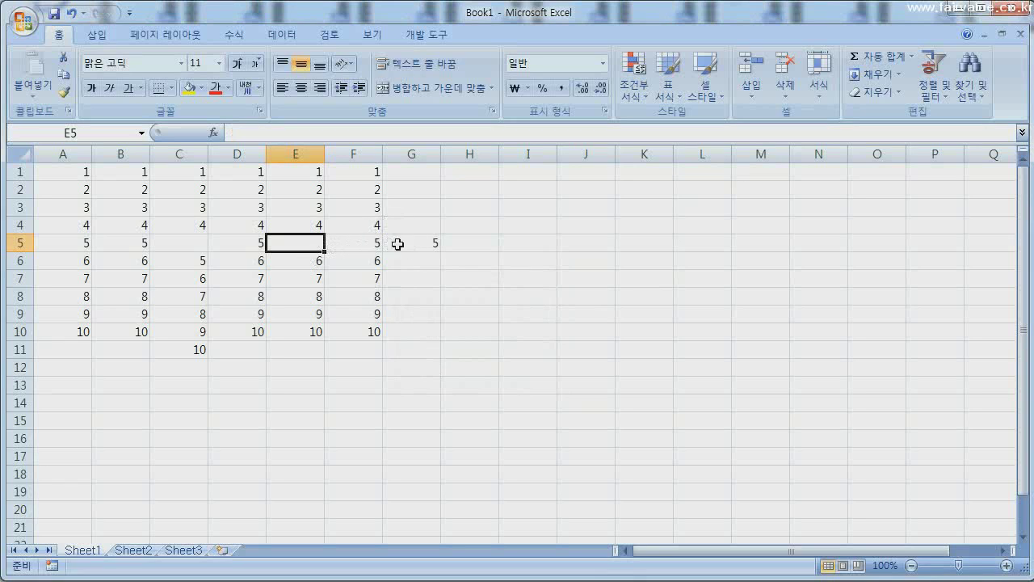
- Insert a whole new empty column at E, moving the old data to F and G
click(301, 257)
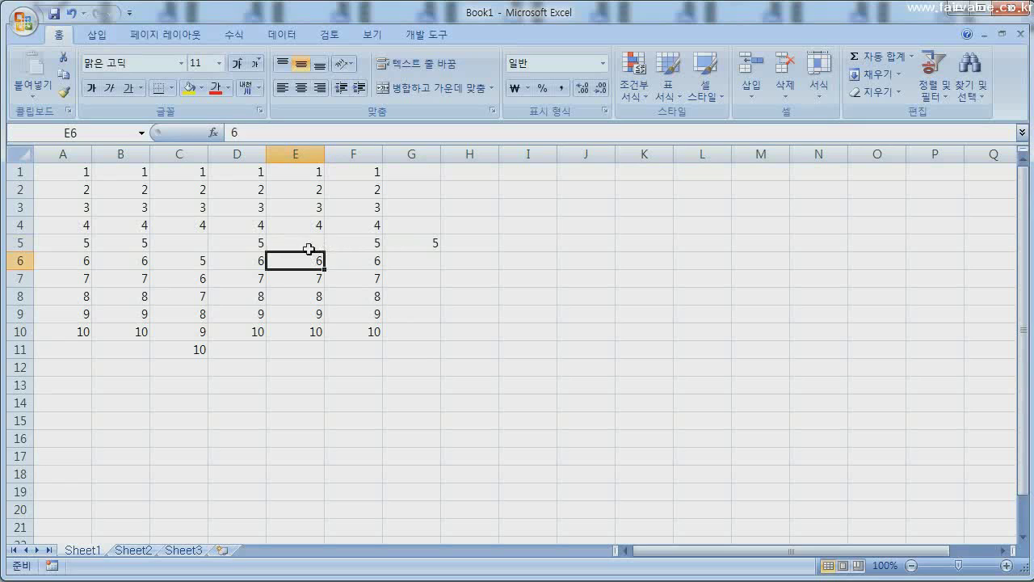
click(309, 247)
click(747, 96)
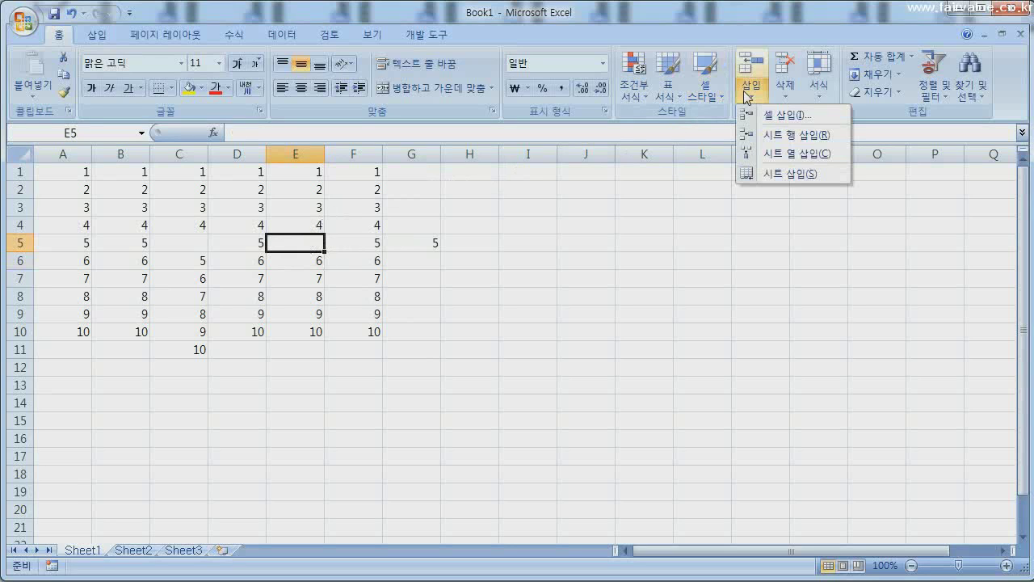
click(791, 154)
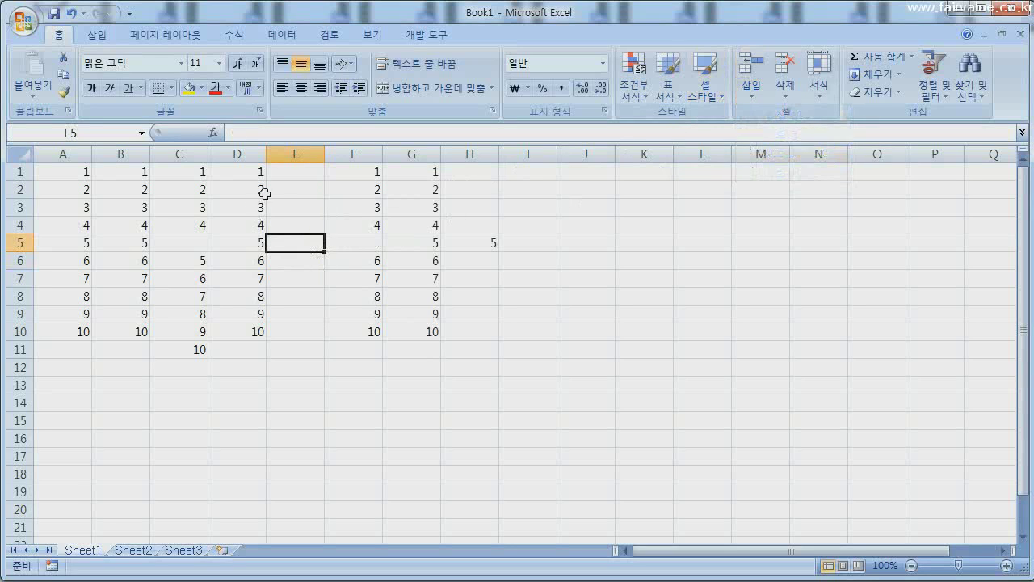
click(349, 247)
click(308, 248)
- Delete the empty cell F5, shifting the rest of row 5 left
click(357, 244)
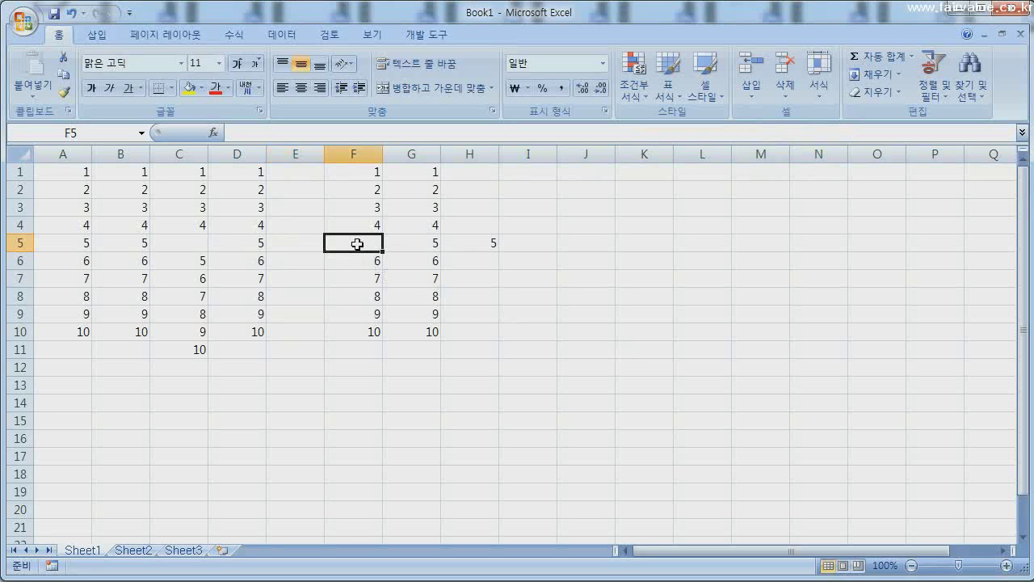
click(786, 91)
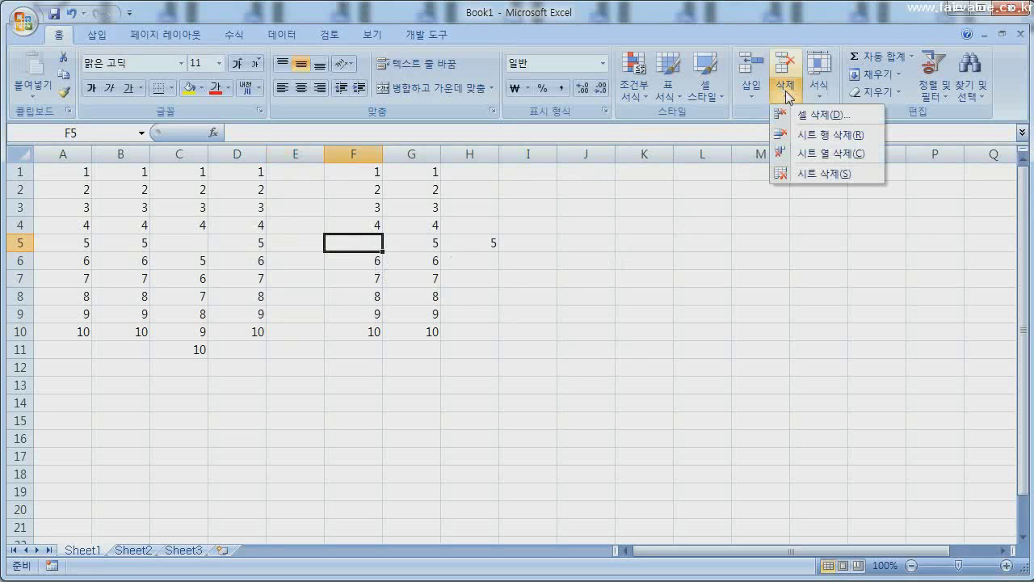
click(800, 114)
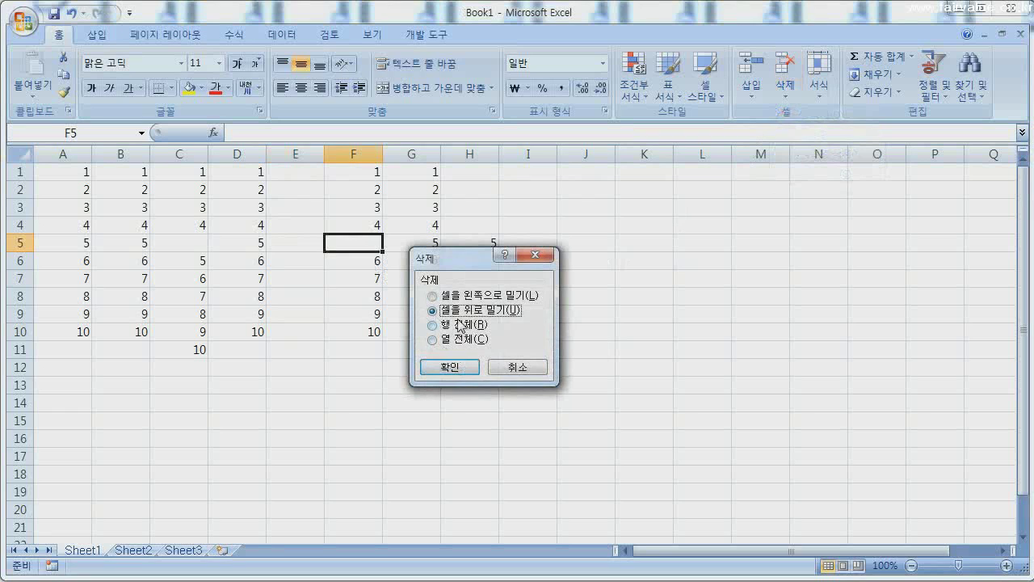
click(432, 296)
click(449, 366)
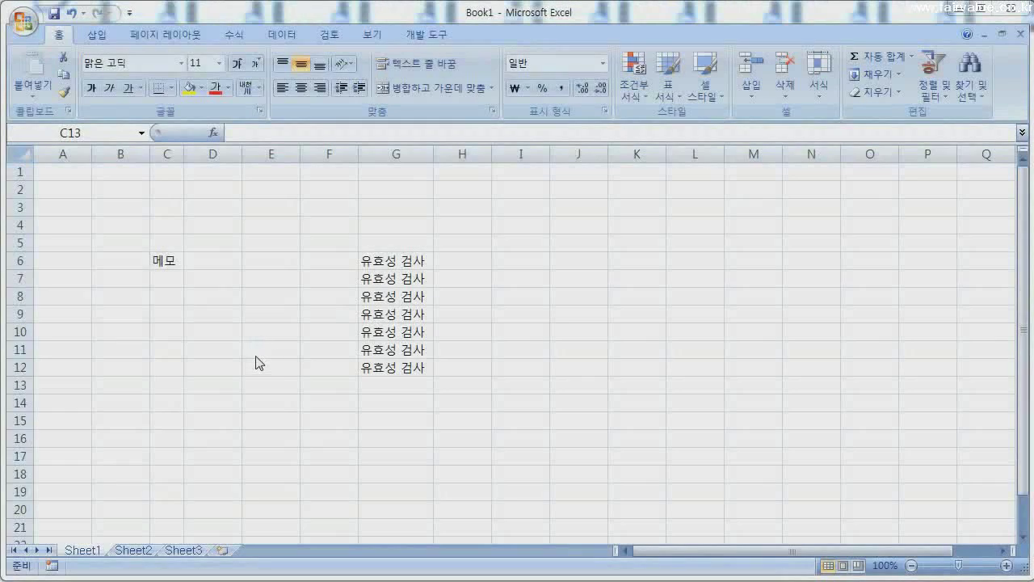
- Select cell C6 (메모) and insert a new, still empty comment on it from the Review tools
click(270, 348)
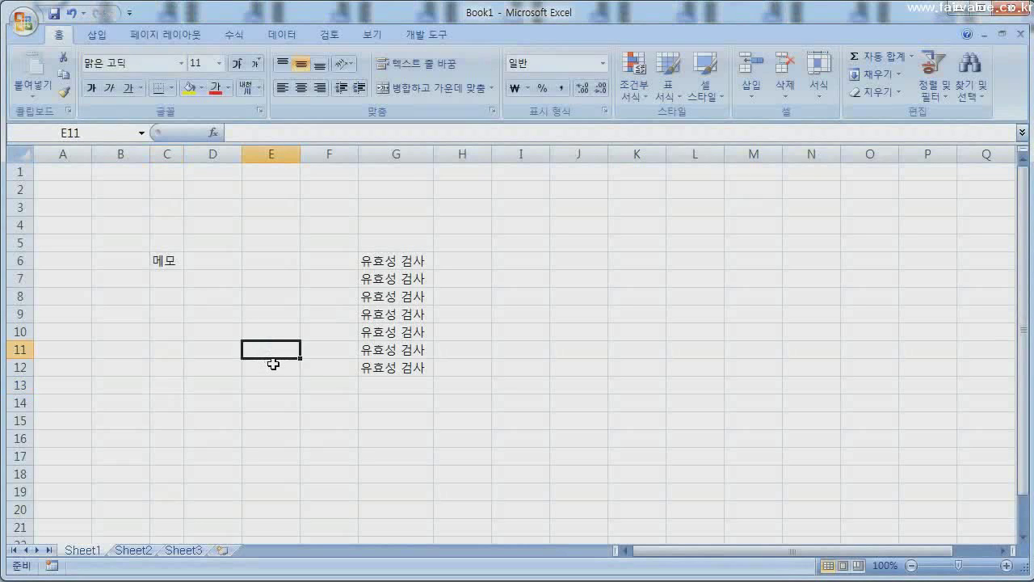
click(172, 261)
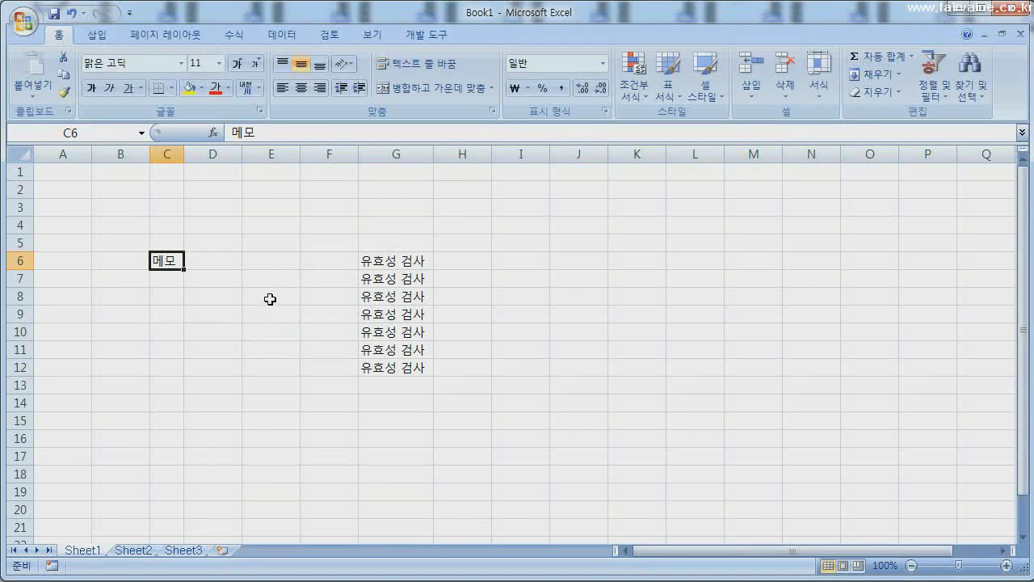
click(270, 297)
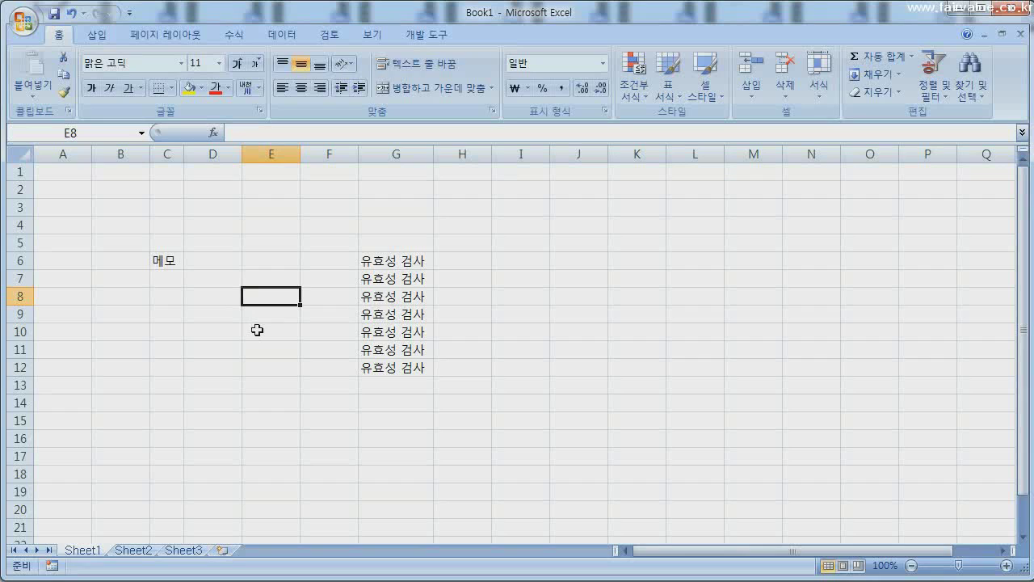
click(162, 258)
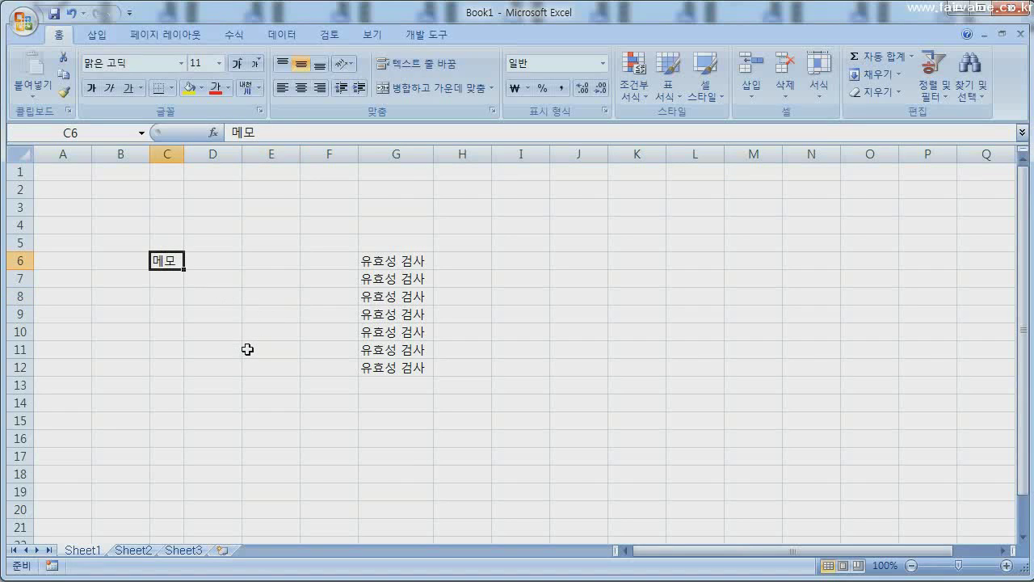
click(329, 35)
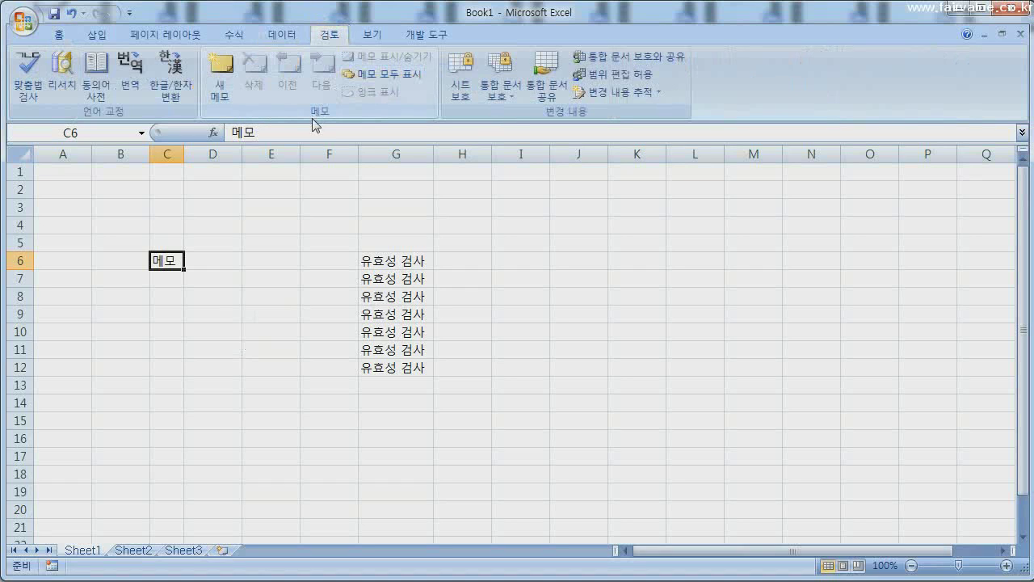
click(219, 89)
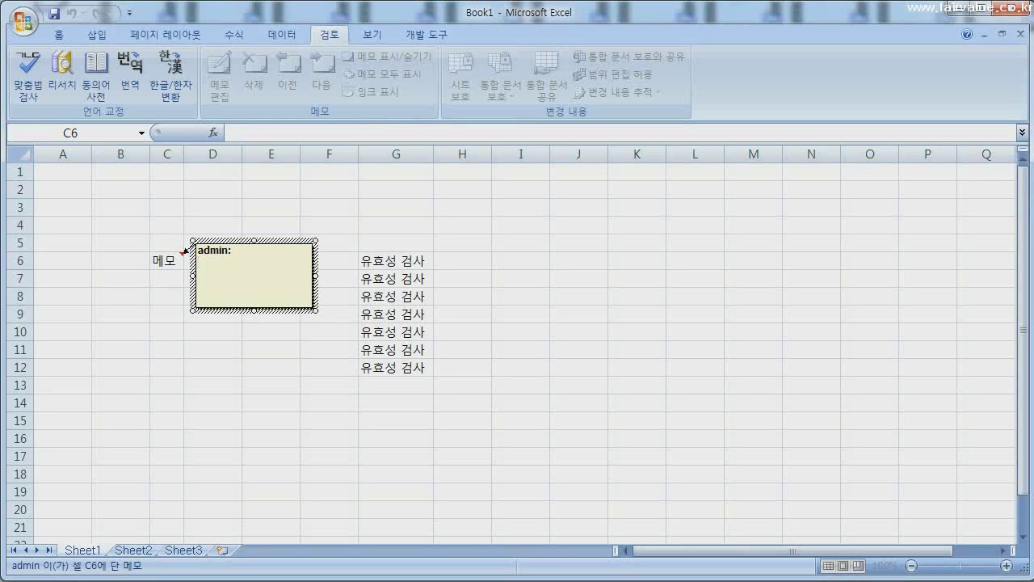
- Write the note 보충설명 in C6's comment and close the comment box
text(ㅂ)
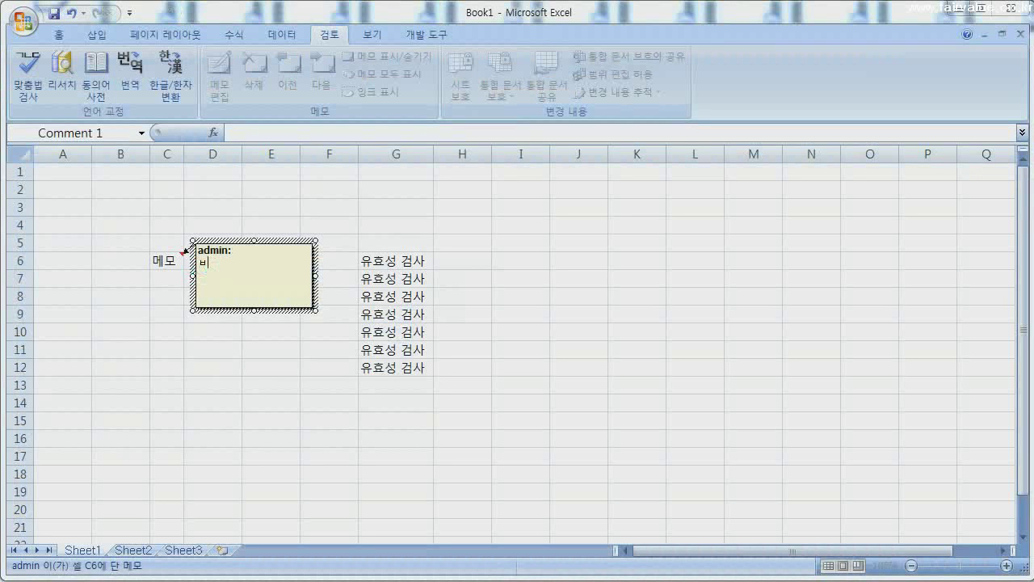
text(보)
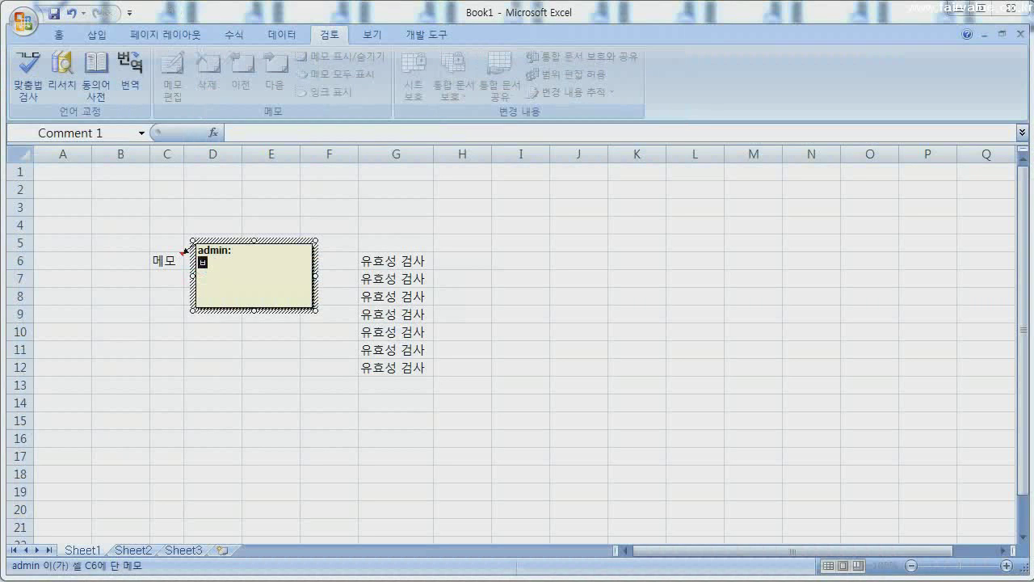
text(충설명)
click(289, 382)
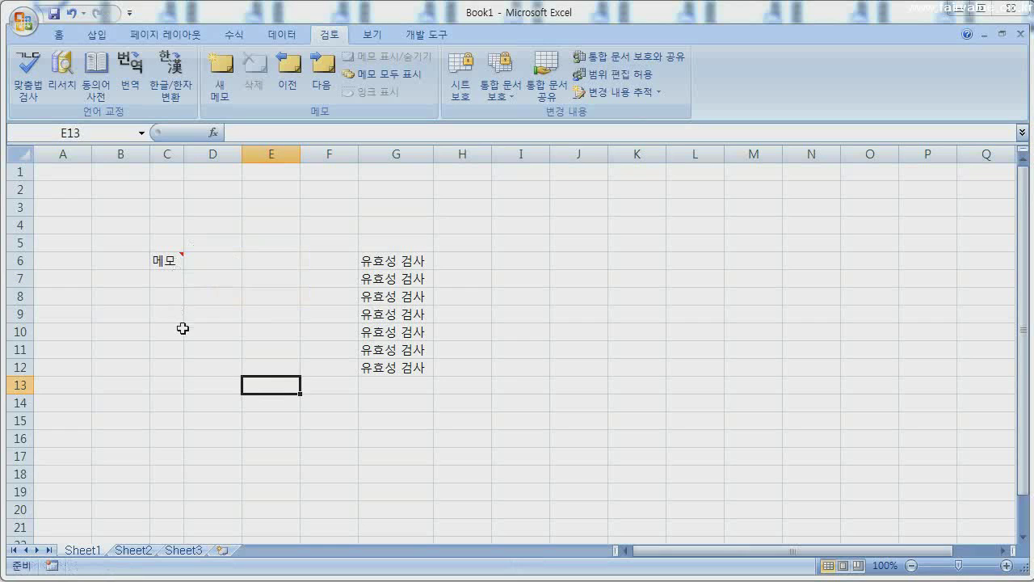
- Delete the comment on C6, then restore it so C6 carries its comment again
click(172, 259)
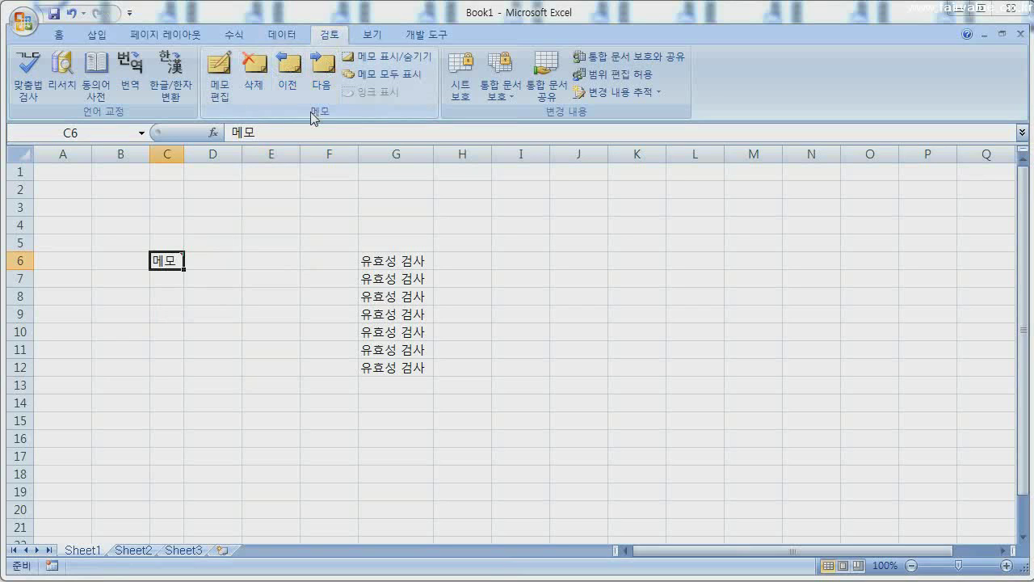
click(254, 90)
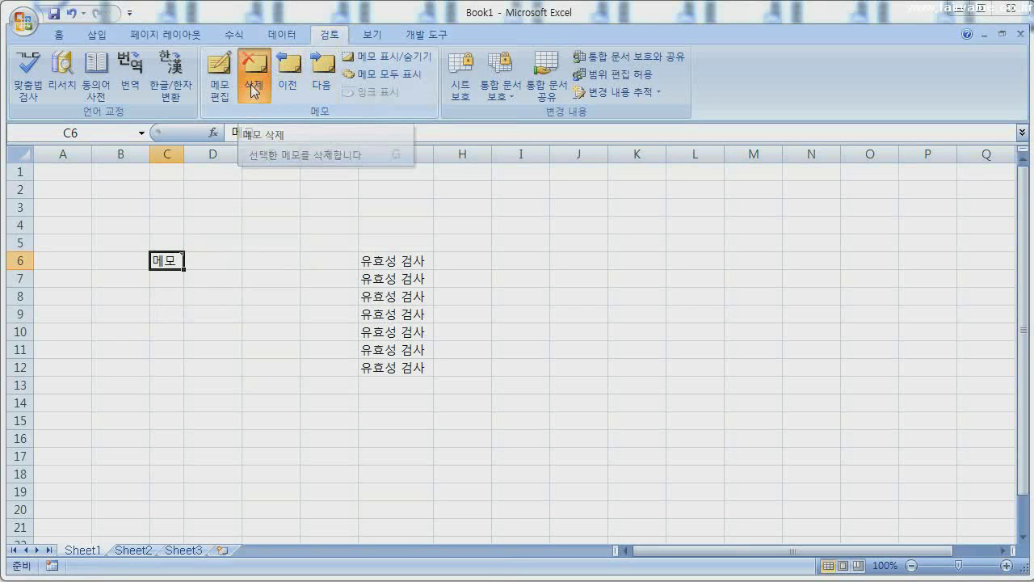
click(234, 267)
click(203, 314)
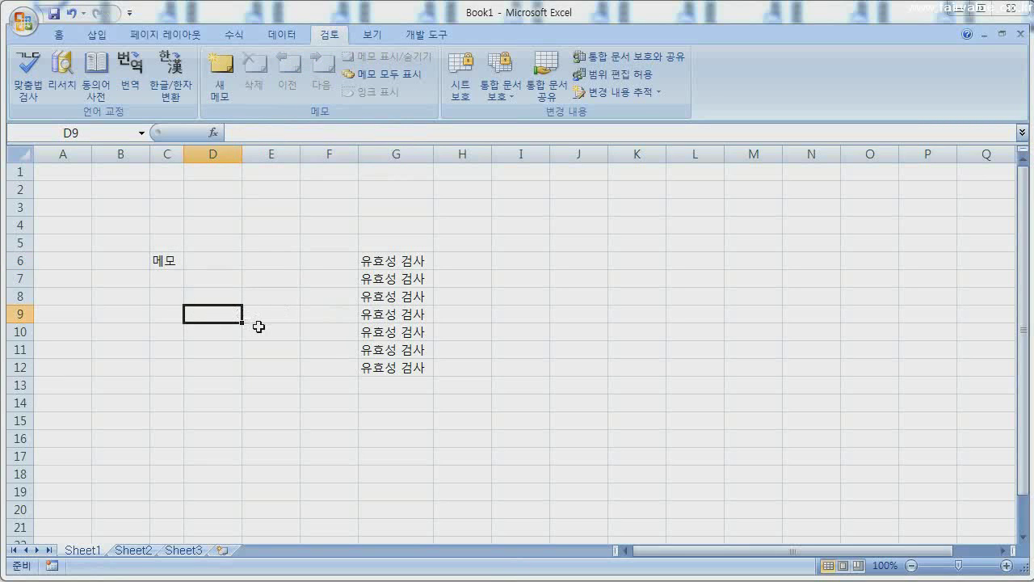
click(163, 261)
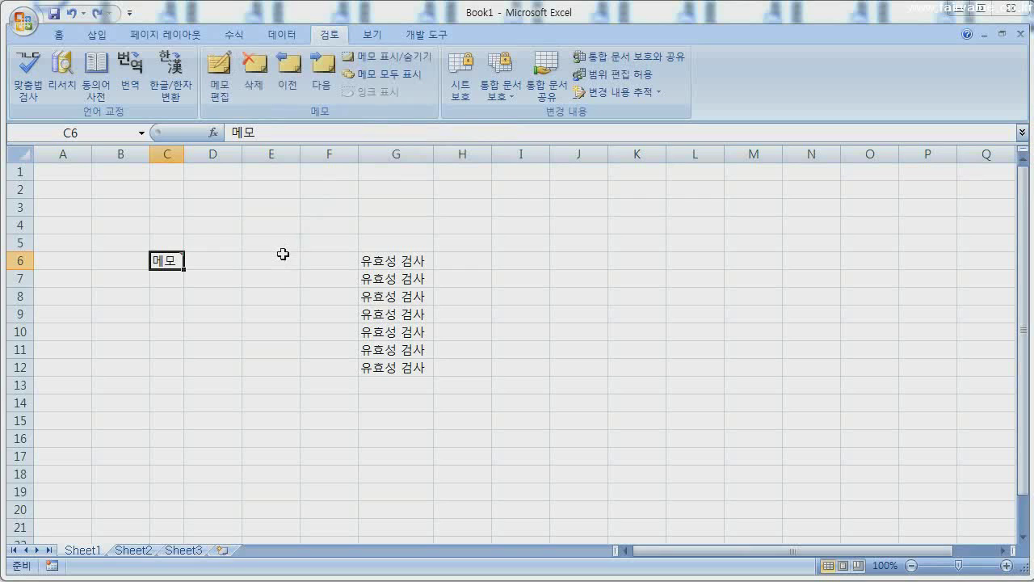
- Preview C6's hidden comment, select G6, and bring back the Home commands
click(209, 295)
mouse_move(164, 260)
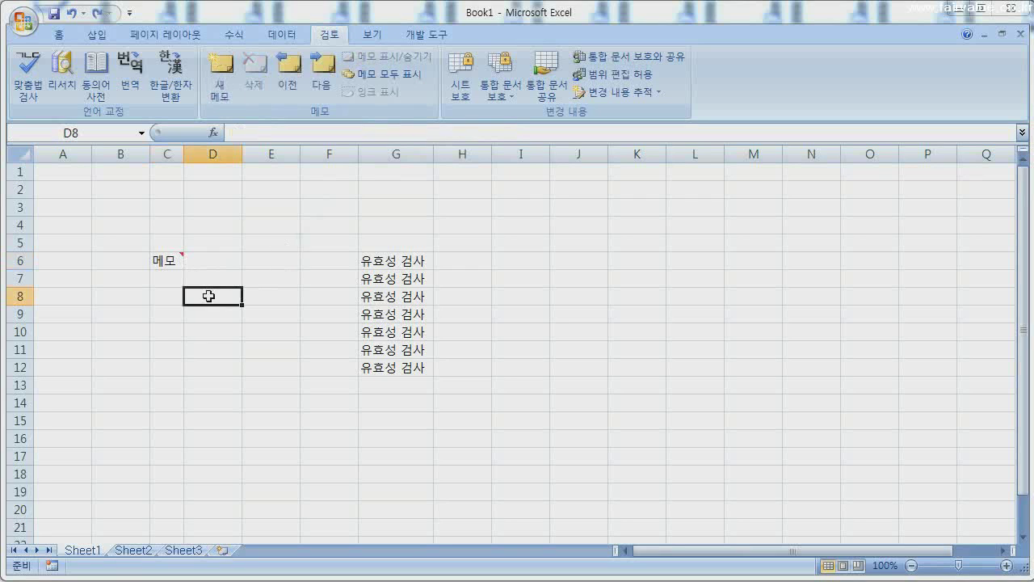
click(162, 261)
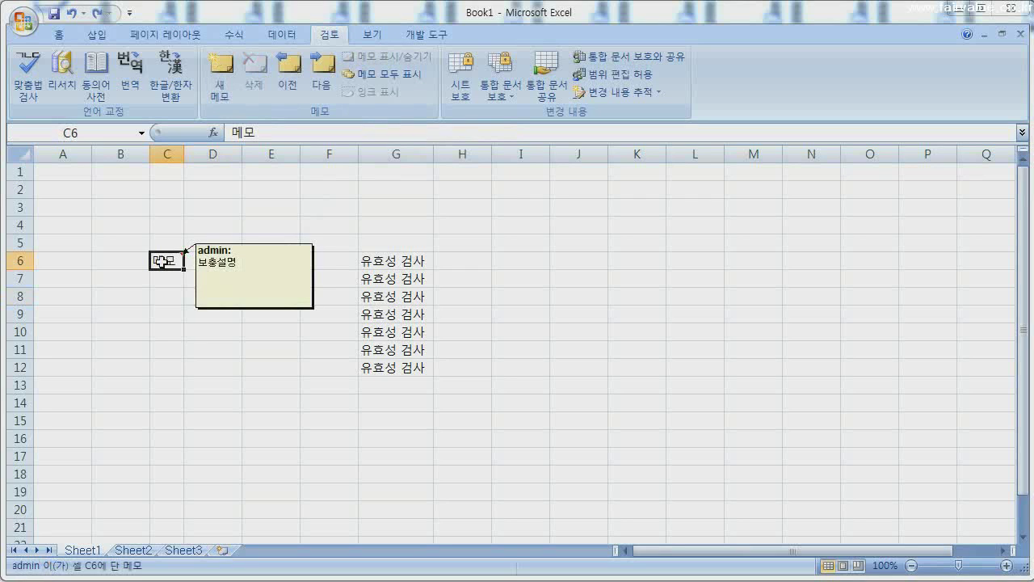
click(176, 313)
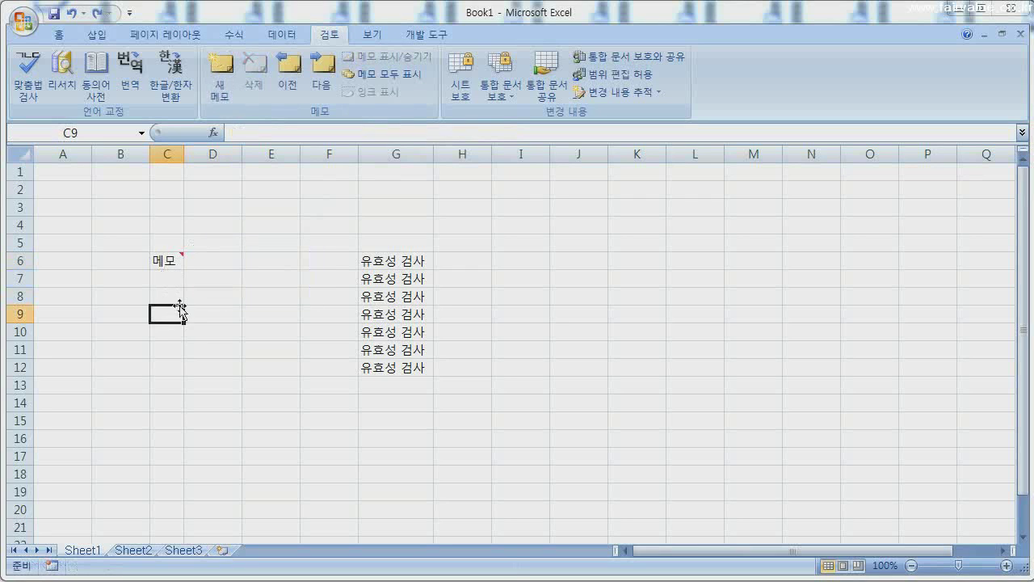
click(280, 332)
click(387, 261)
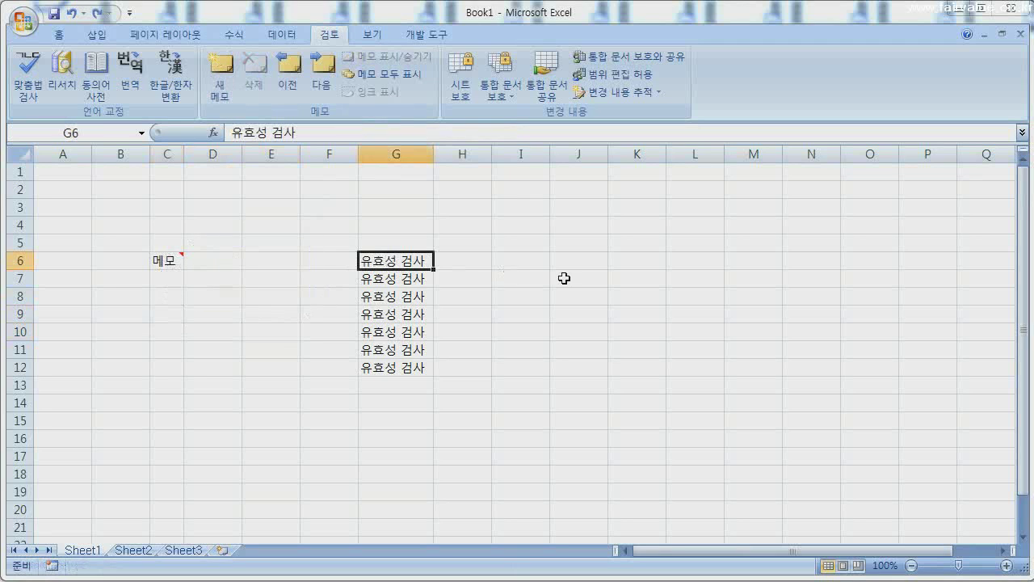
click(61, 34)
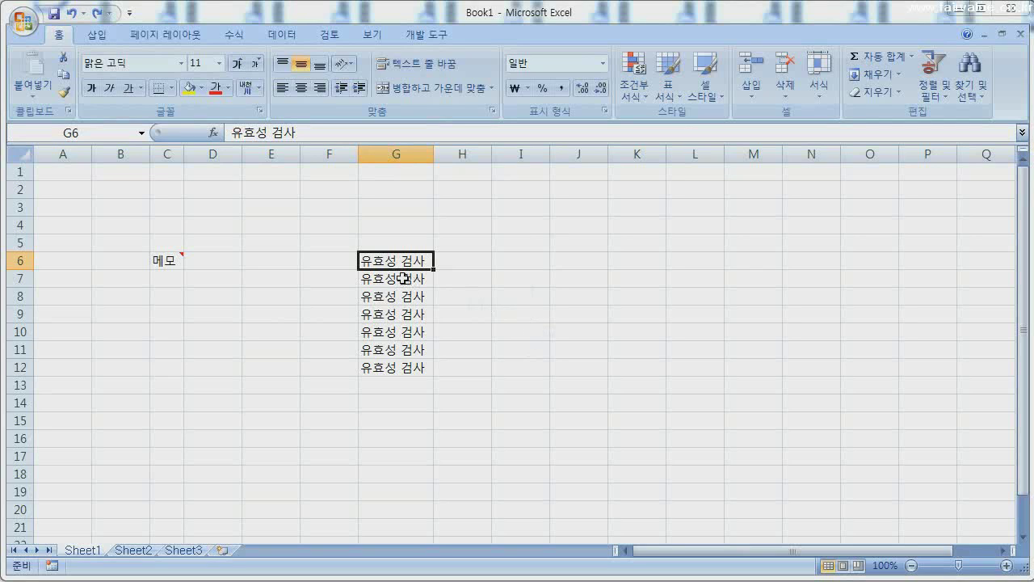
- Select G6:G12 and open the 데이터 유효성 (Data Validation) dialog from the Data tools
click(466, 280)
drag(419, 268, 412, 366)
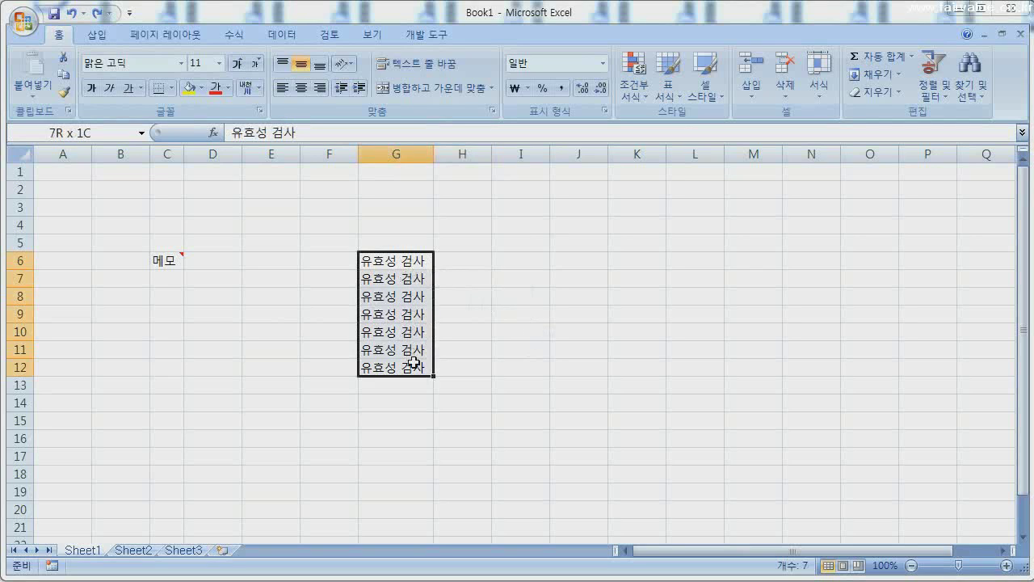
click(283, 35)
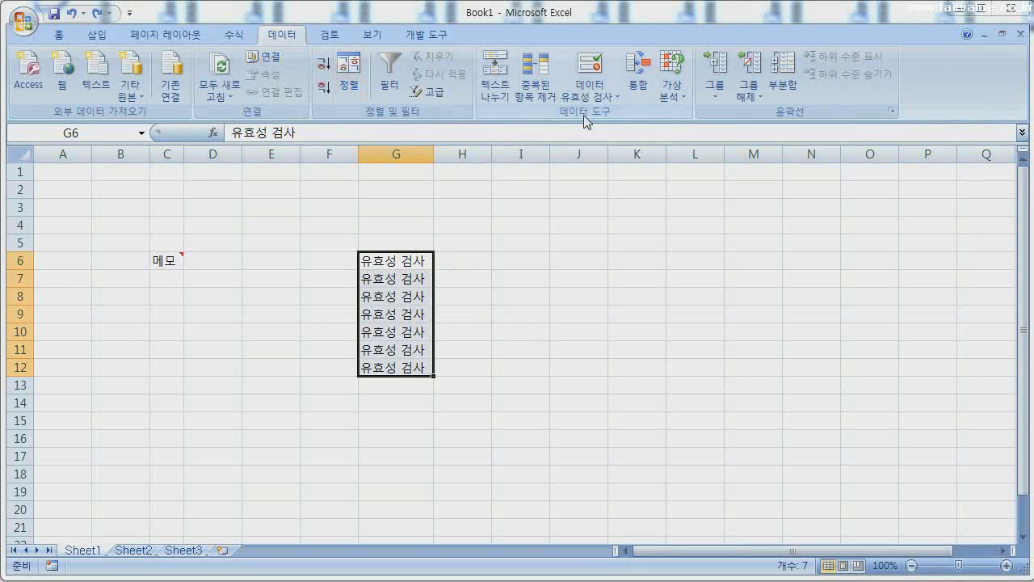
click(590, 68)
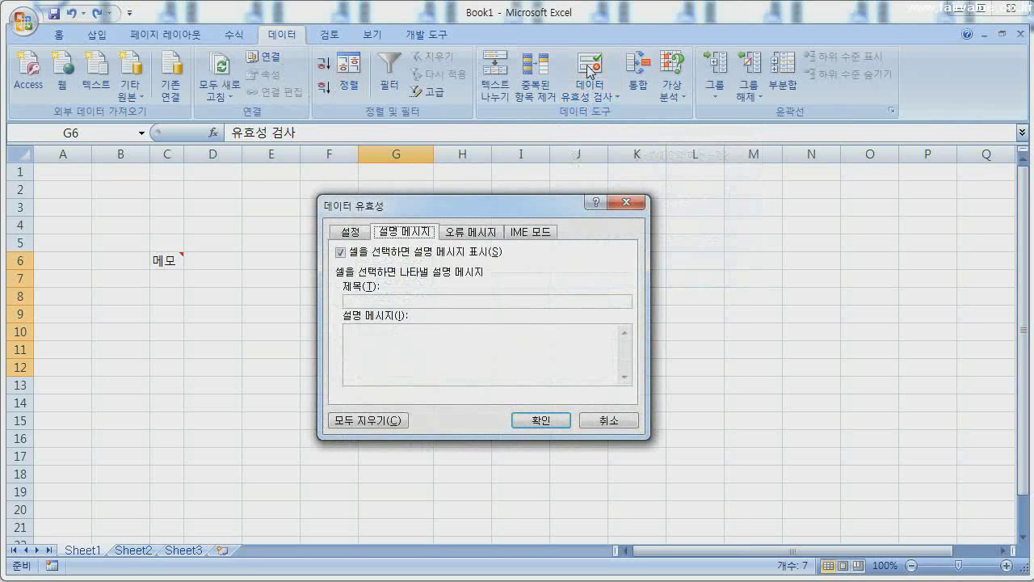
- Look through the Settings, Input Message, Error Alert and IME Mode options of Data Validation
click(353, 239)
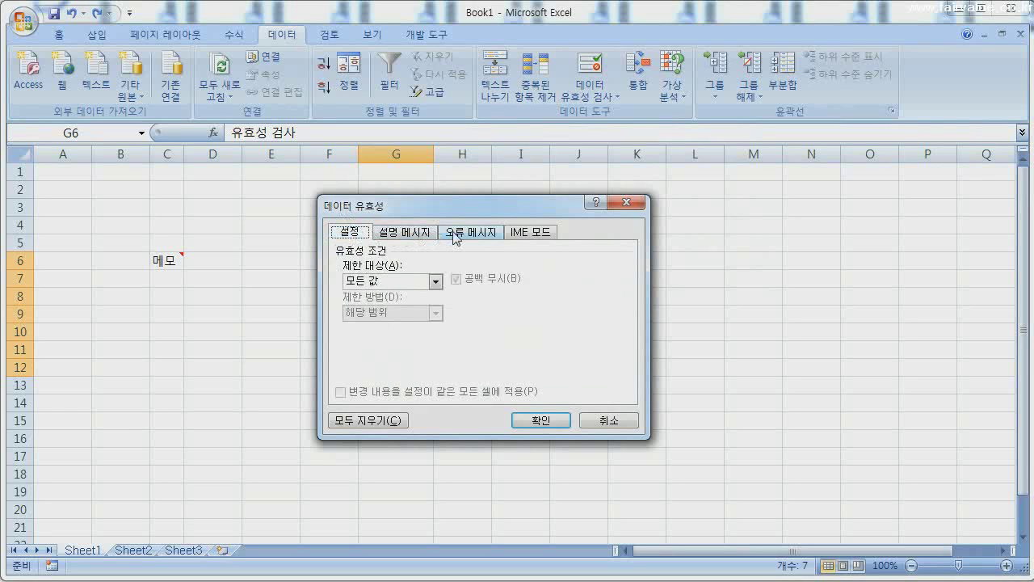
click(419, 235)
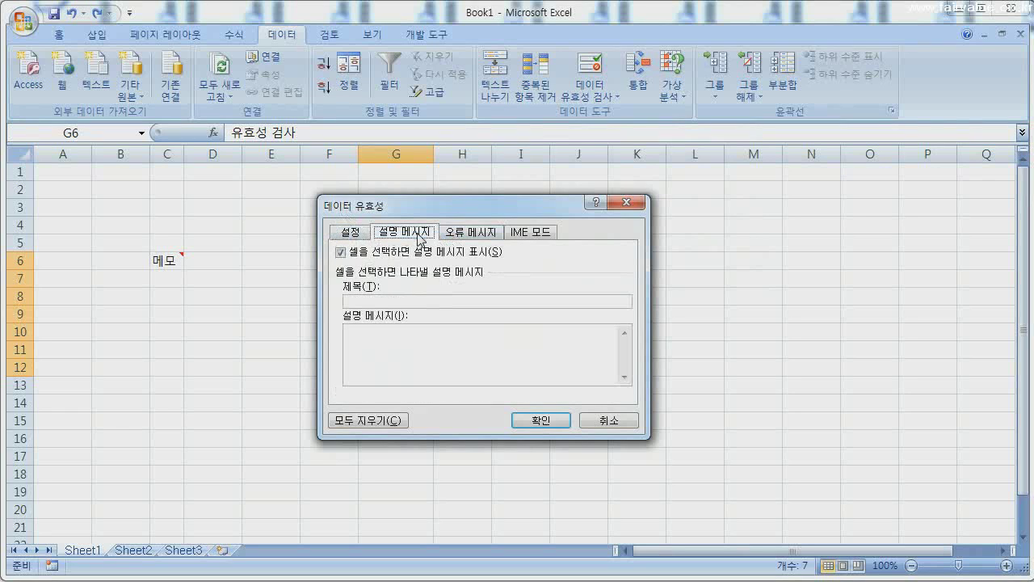
click(469, 233)
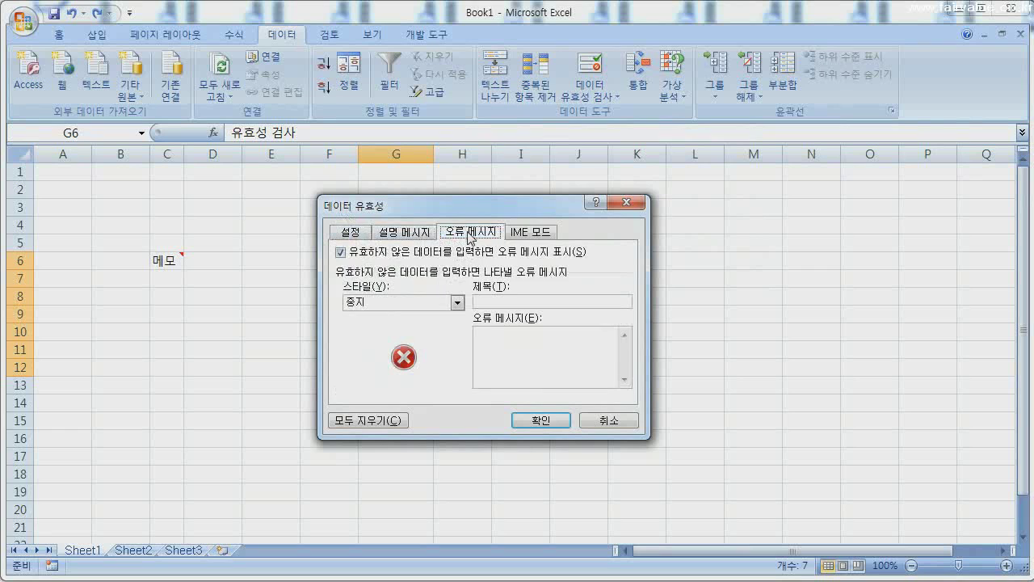
click(531, 235)
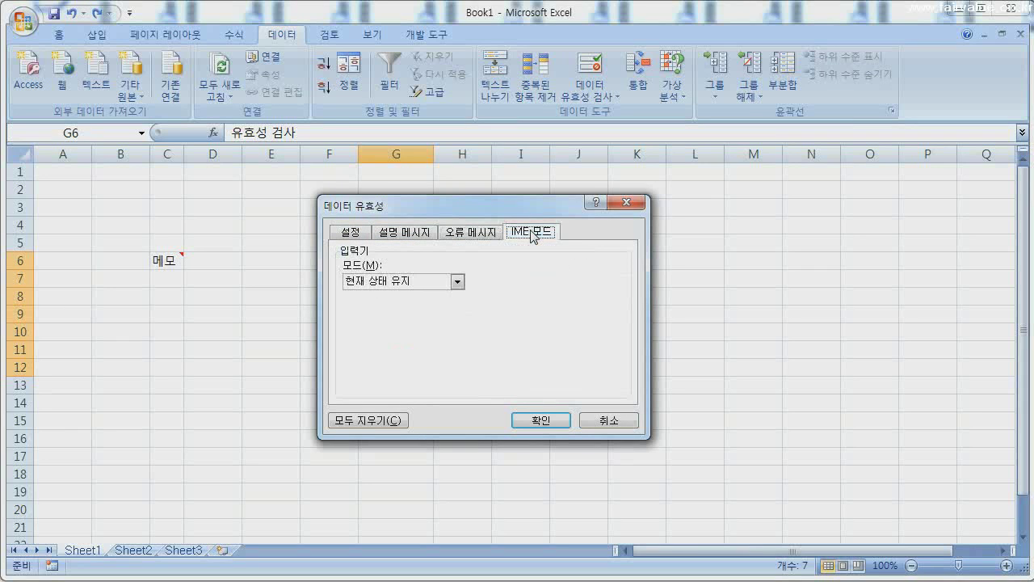
click(425, 237)
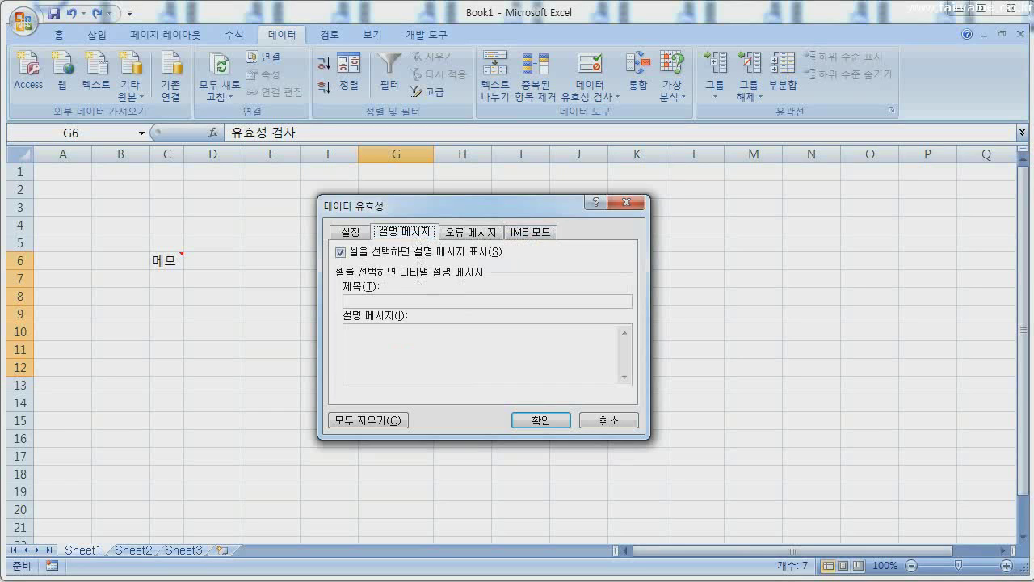
- Set the input message title 유효성 검사 and message 검사 설명, and apply it
click(488, 301)
text(메)
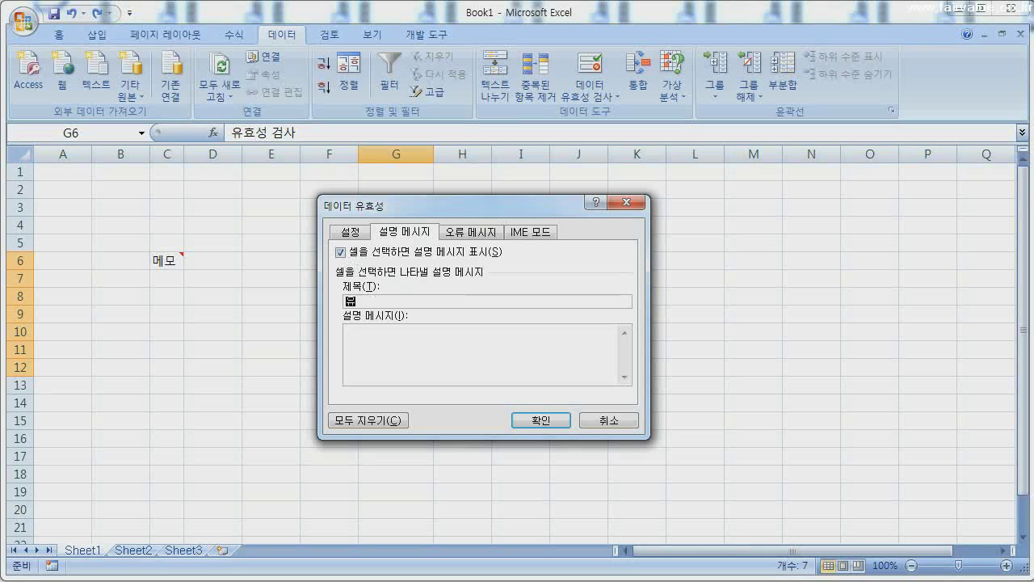
text(유효)
text(성 검사)
key(Tab)
text(검사 설)
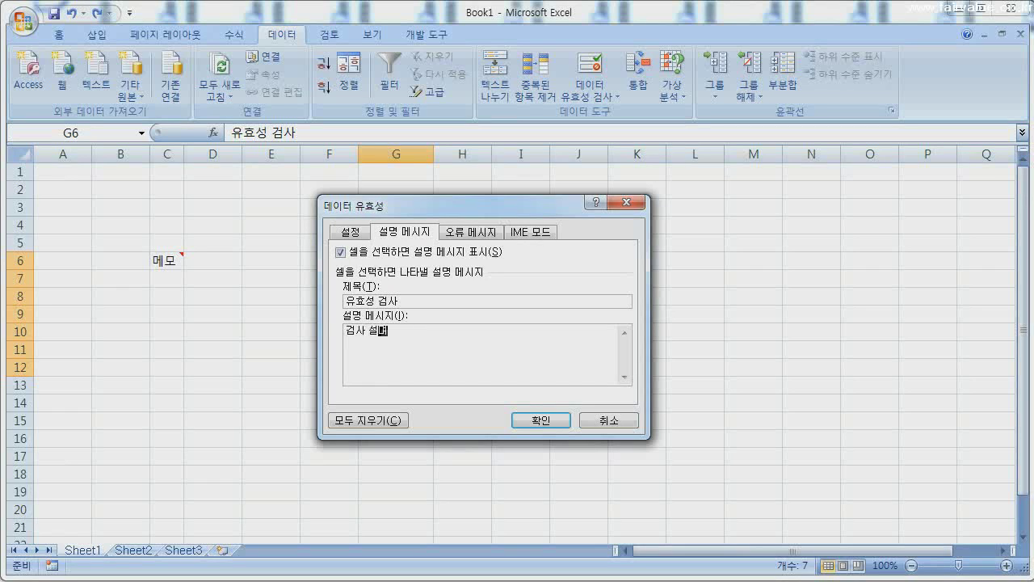
text(명)
click(550, 420)
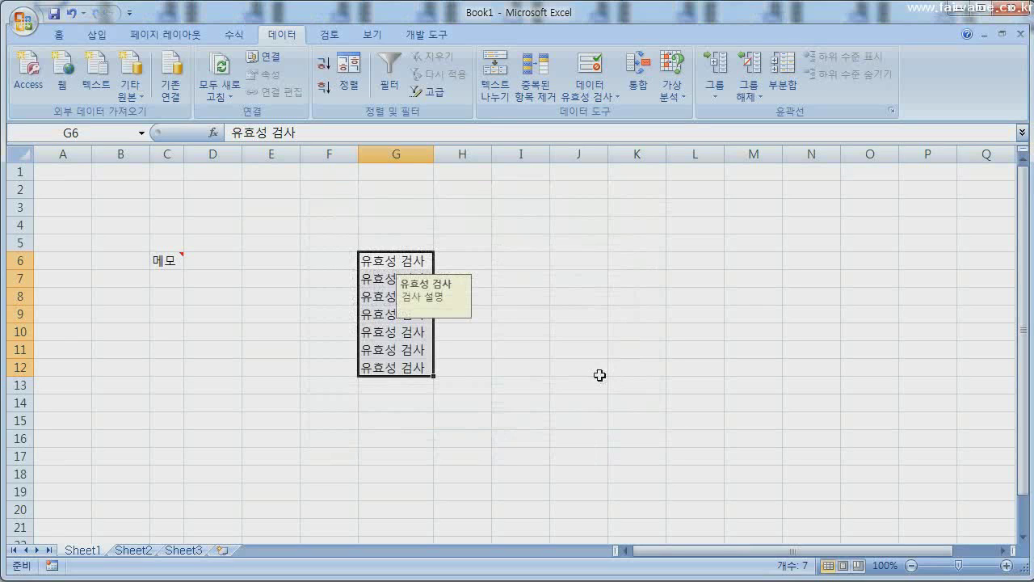
click(535, 346)
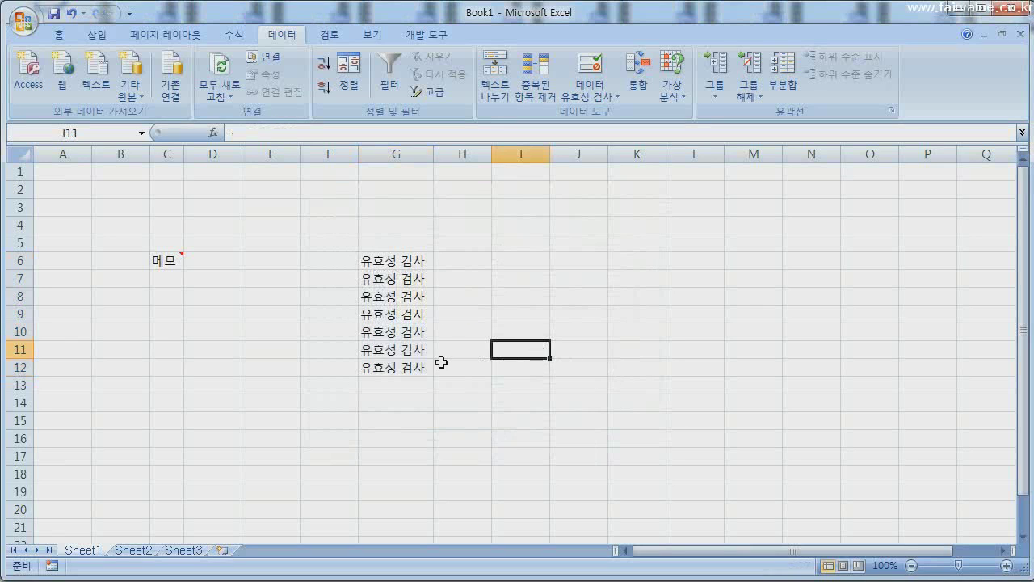
click(401, 350)
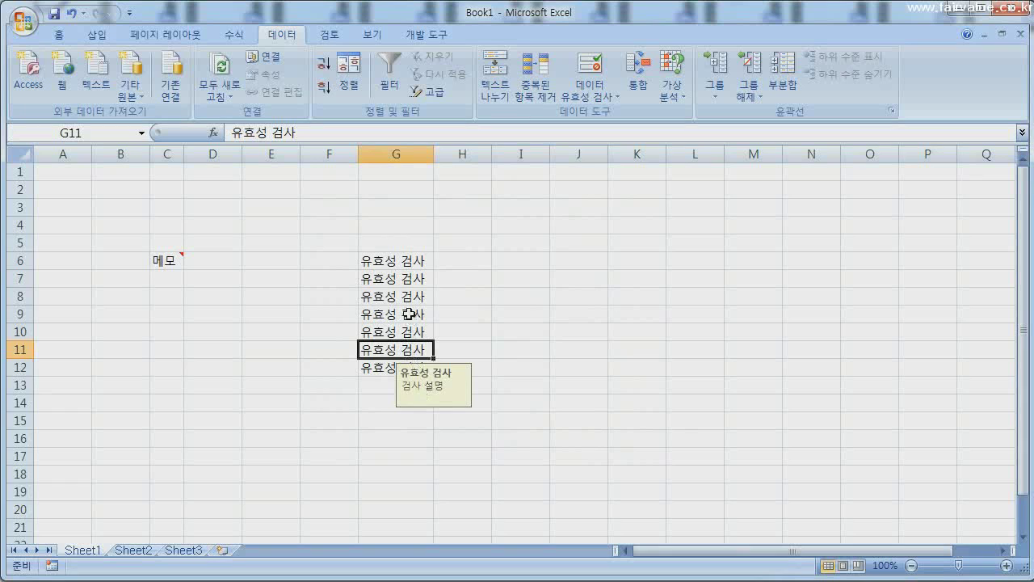
click(408, 296)
click(389, 369)
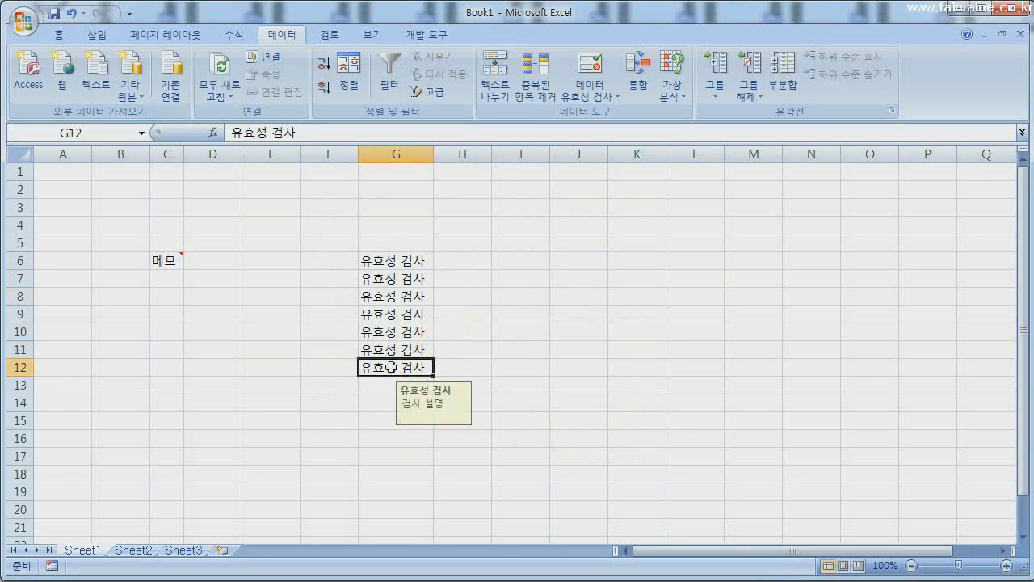
click(391, 262)
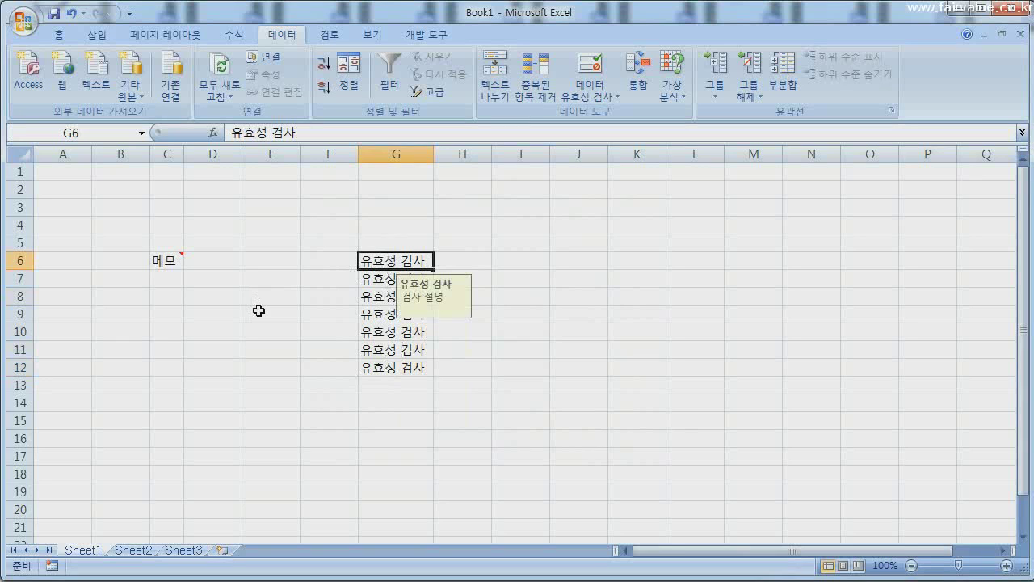
click(384, 368)
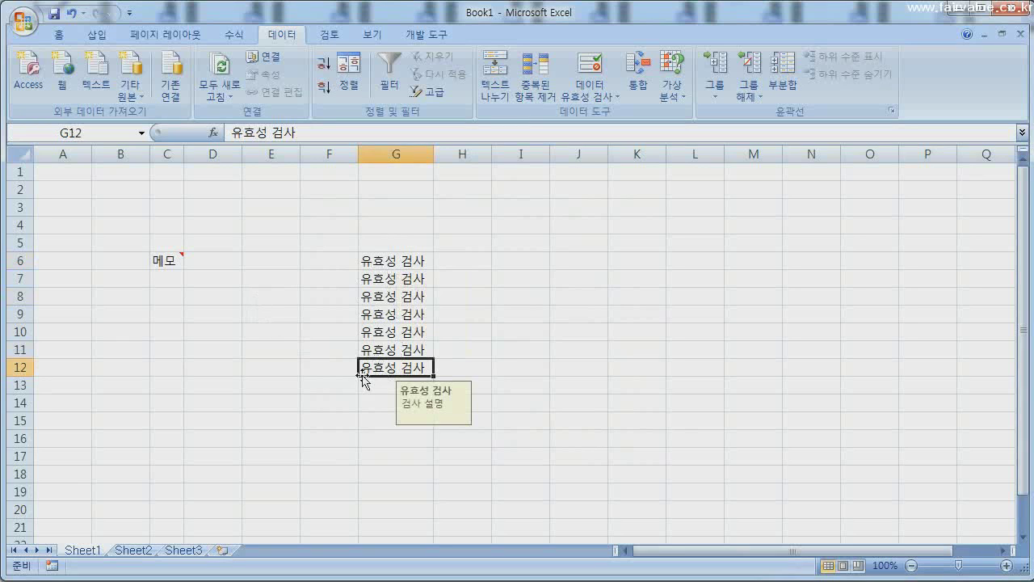
click(382, 332)
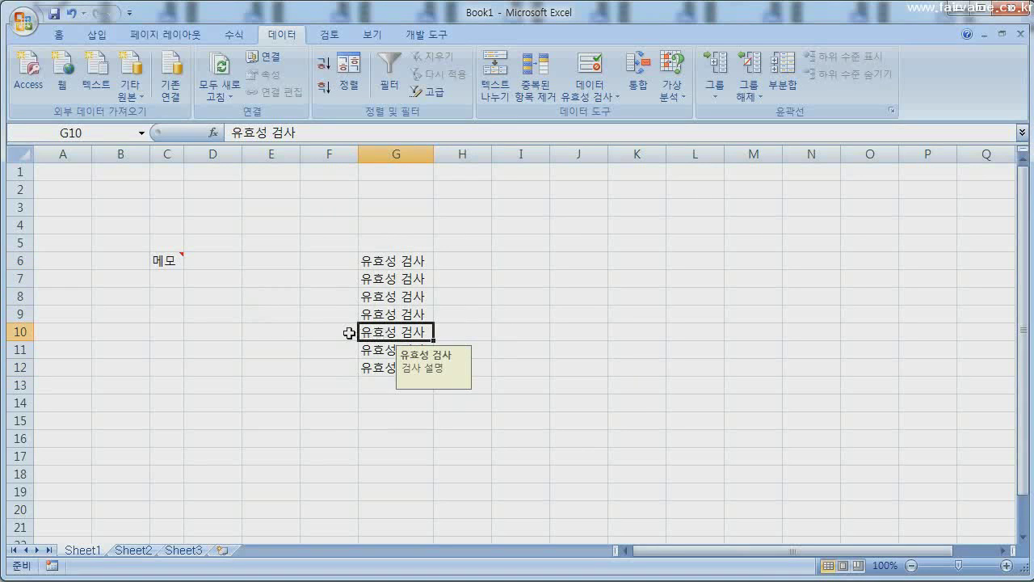
drag(391, 261, 390, 372)
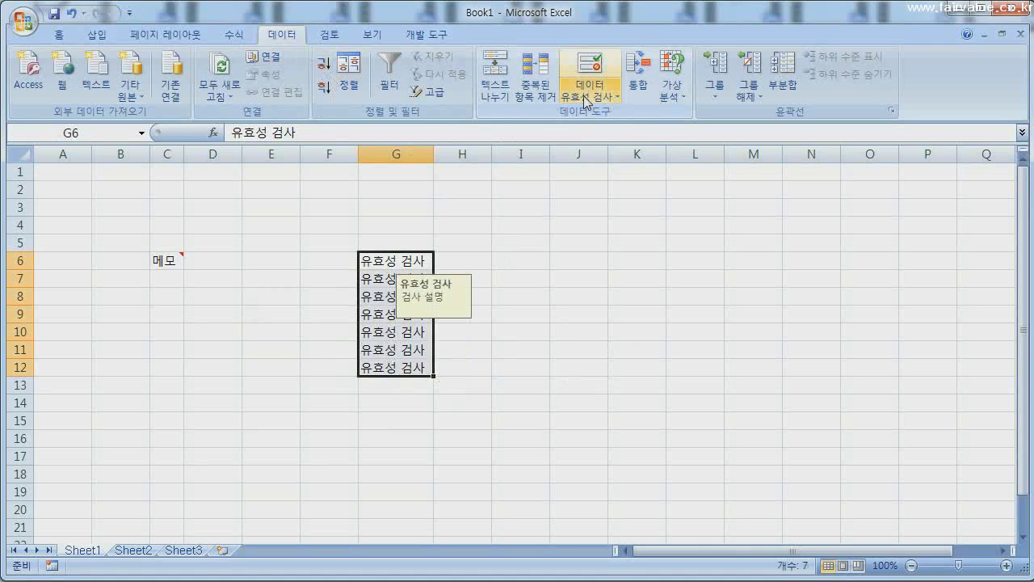
- Clear all validation from G6:G12 and confirm G10 no longer shows a message
click(587, 69)
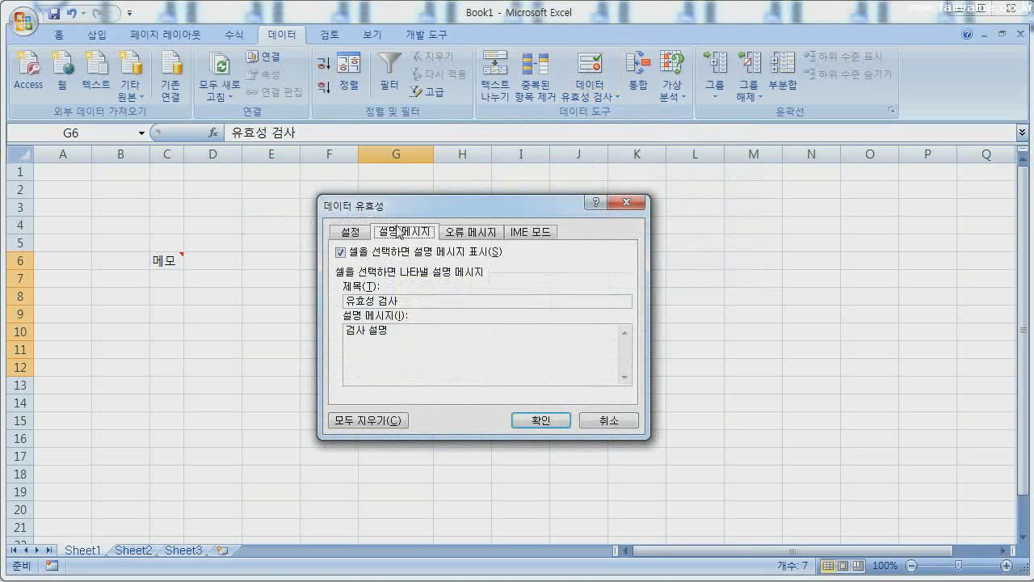
click(390, 420)
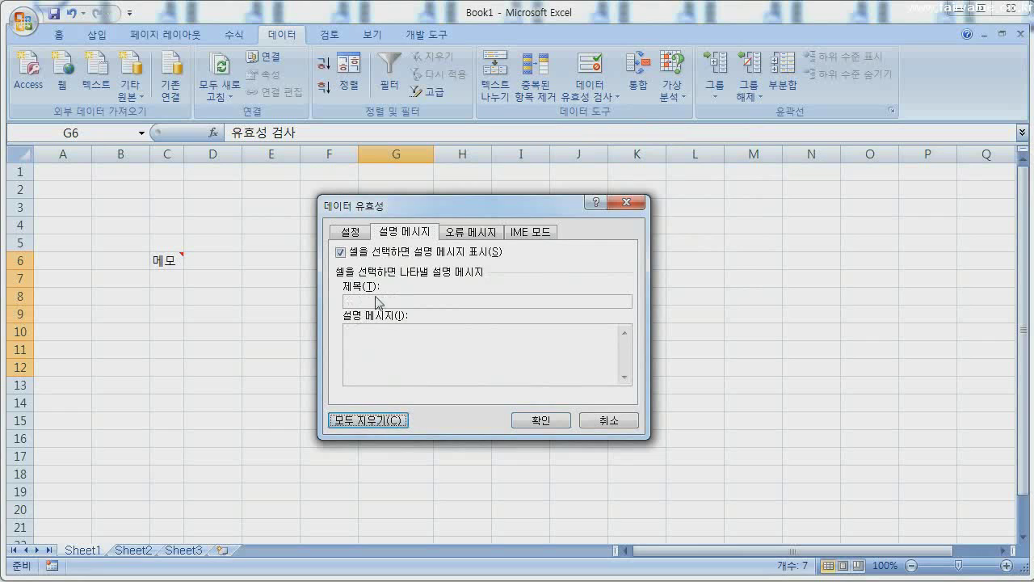
click(541, 420)
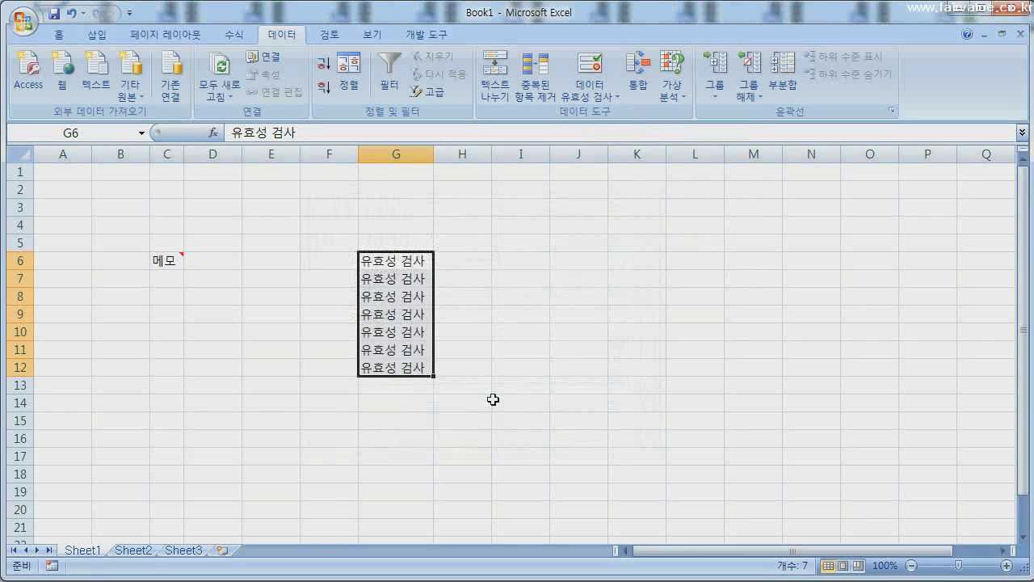
click(583, 351)
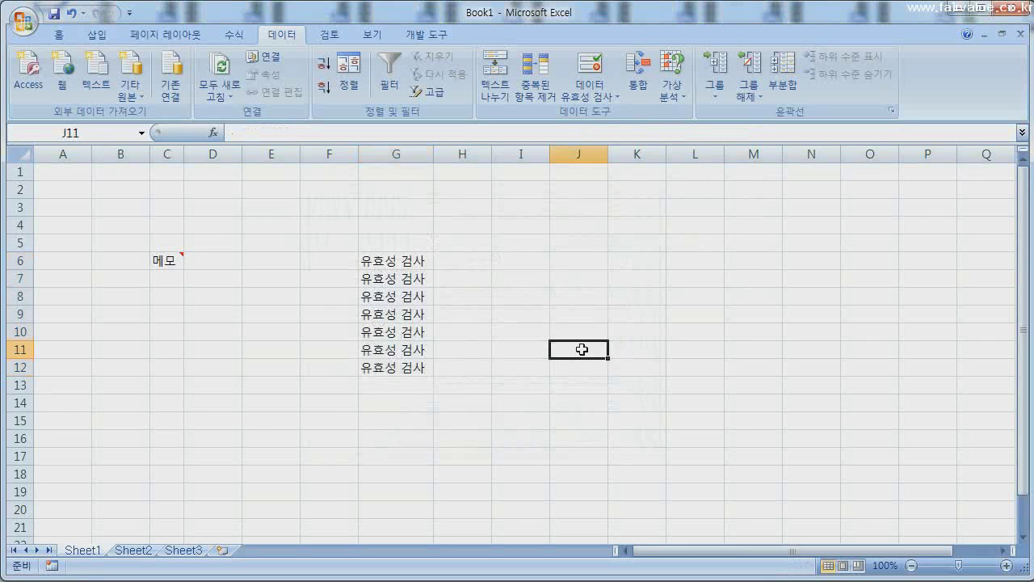
click(402, 336)
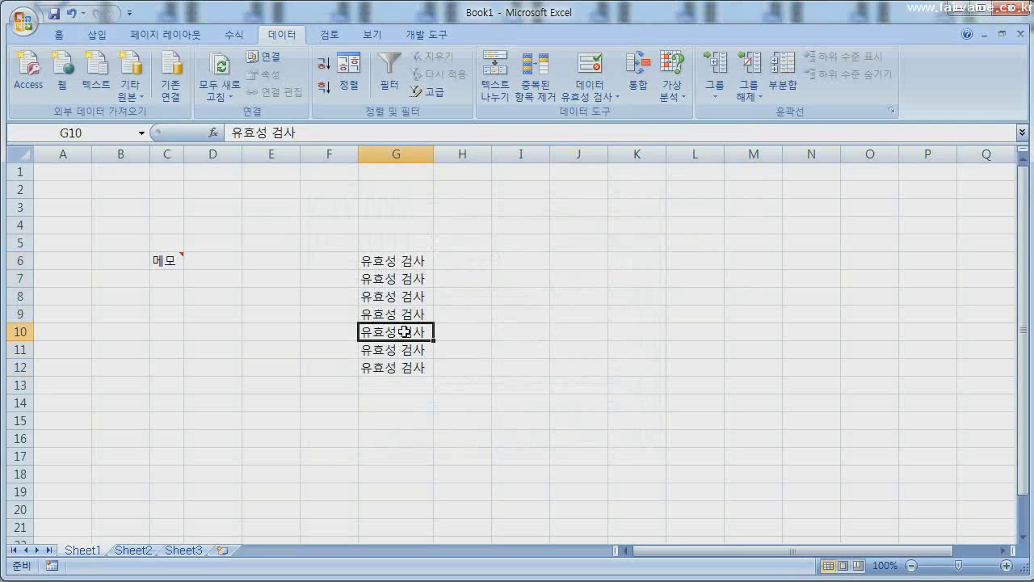